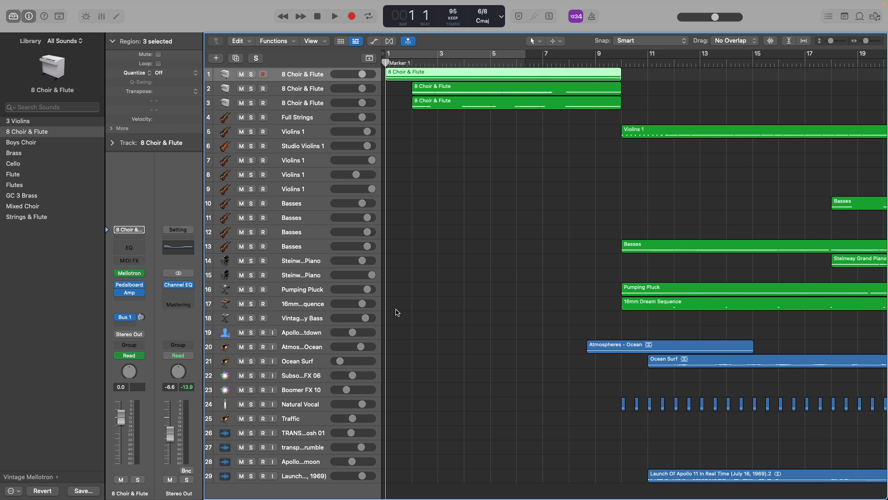
Select the Apollo 11 Countdown track and solo it with its region around bar 31 in view.
{"action": "left_click", "coordinate": [316, 319]}
{"action": "left_click", "coordinate": [443, 332]}
{"action": "scroll", "coordinate": [443, 332], "scroll_direction": "right", "scroll_amount": 10}
{"action": "scroll", "coordinate": [444, 331], "scroll_direction": "right", "scroll_amount": 2}
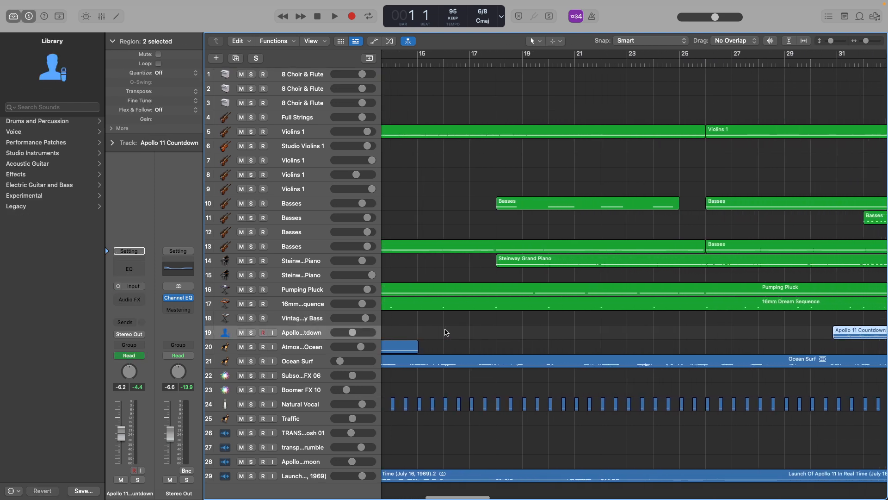
{"action": "scroll", "coordinate": [449, 331], "scroll_direction": "right", "scroll_amount": 12}
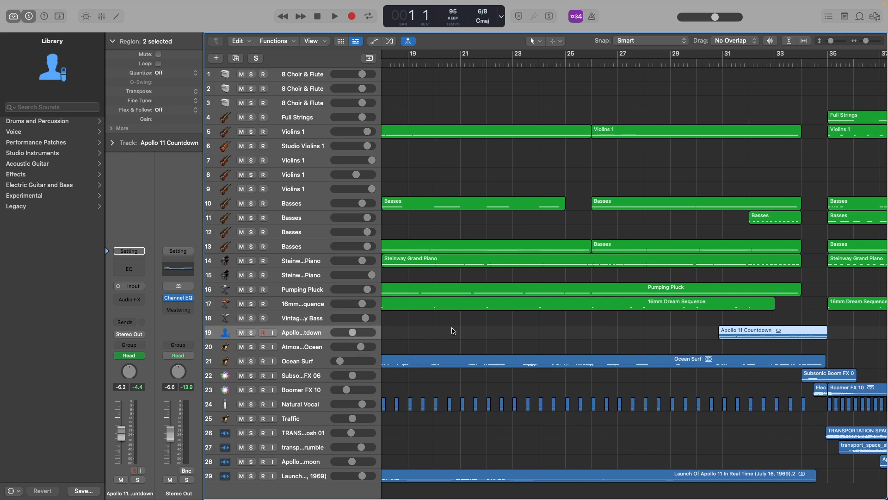
{"action": "scroll", "coordinate": [452, 327], "scroll_direction": "right", "scroll_amount": 7}
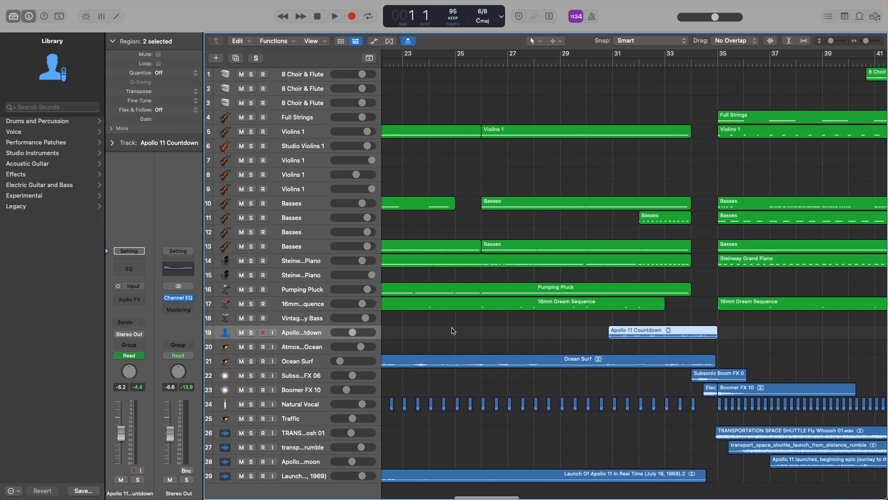
{"action": "key", "text": "s"}
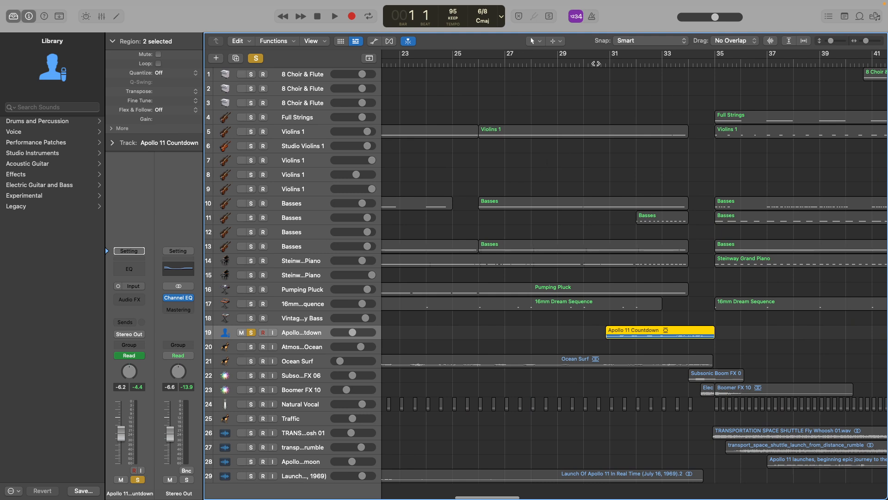
Play the soloed Apollo 11 Countdown region from just before it at bar 30, stopping at bar 35.
{"action": "left_click", "coordinate": [596, 64]}
{"action": "scroll", "coordinate": [571, 230], "scroll_direction": "right", "scroll_amount": 5}
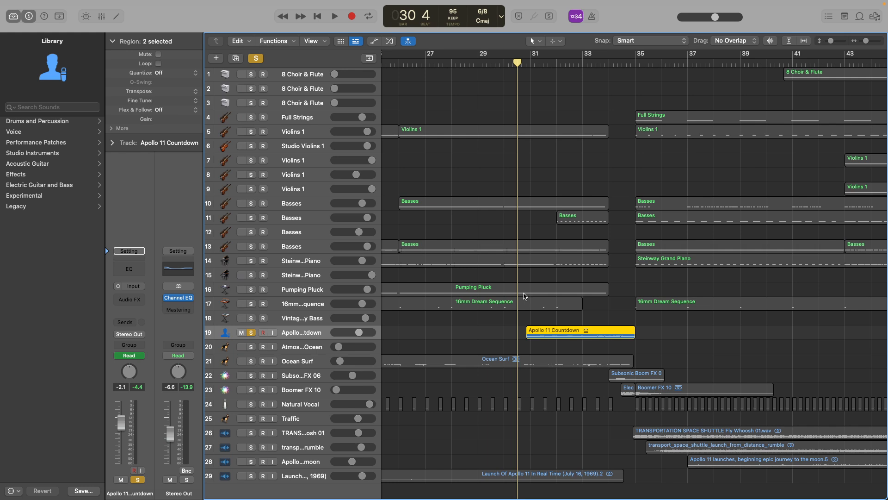
{"action": "key", "text": "space"}
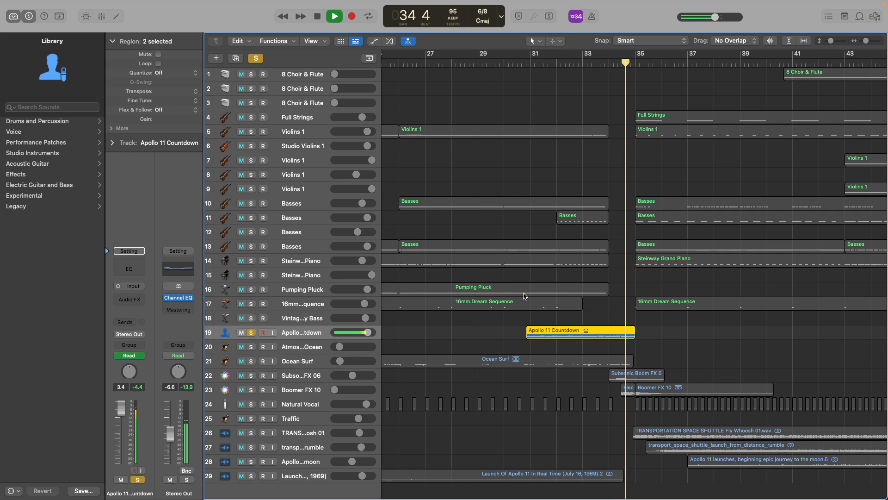
{"action": "key", "text": "space"}
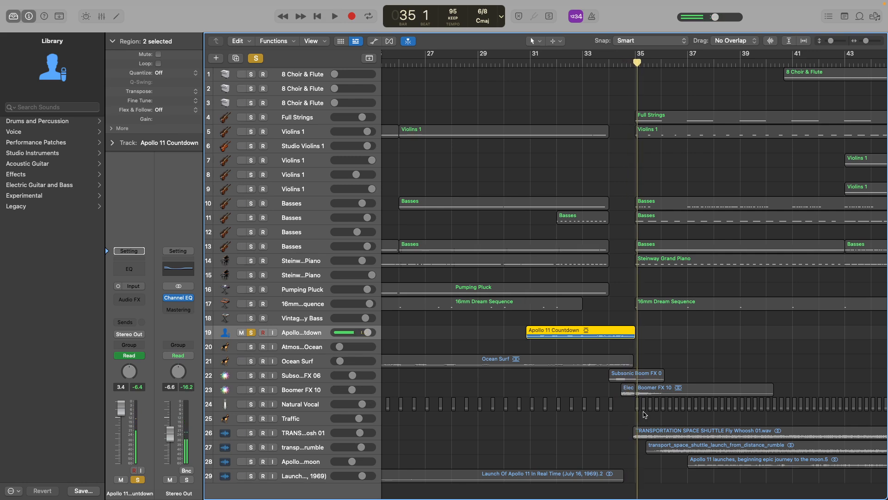
Return the playhead to bar 1 and turn off the solo on the Apollo 11 Countdown track.
{"action": "scroll", "coordinate": [492, 264], "scroll_direction": "left", "scroll_amount": 10}
{"action": "scroll", "coordinate": [476, 255], "scroll_direction": "down", "scroll_amount": 3}
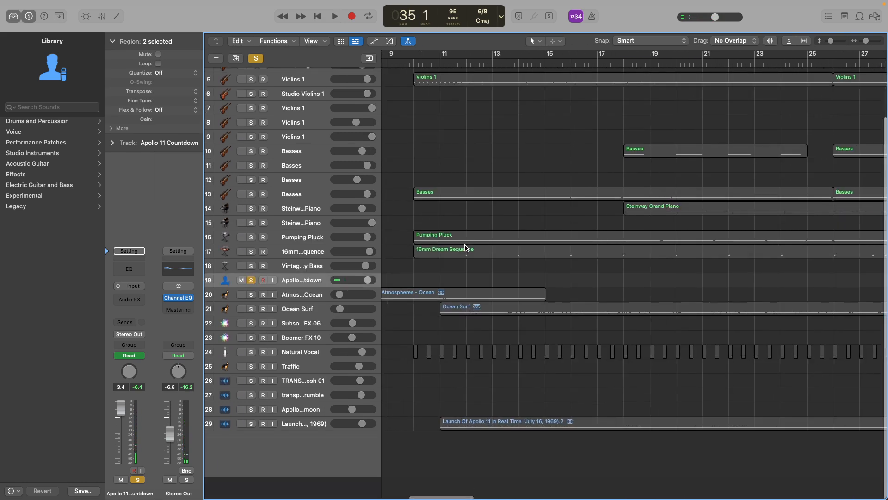
{"action": "scroll", "coordinate": [460, 217], "scroll_direction": "up", "scroll_amount": 1}
{"action": "scroll", "coordinate": [453, 185], "scroll_direction": "left", "scroll_amount": 5}
{"action": "key", "text": "Return"}
{"action": "left_click", "coordinate": [255, 58]}
{"action": "scroll", "coordinate": [437, 127], "scroll_direction": "up", "scroll_amount": 3}
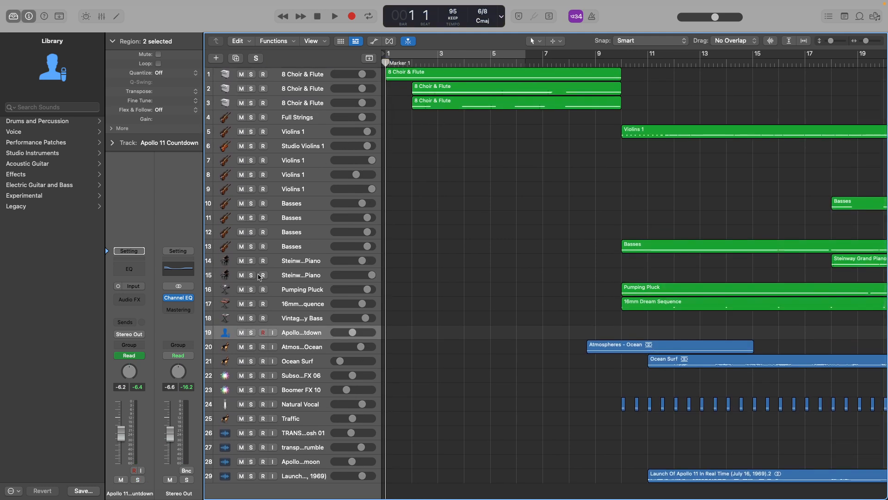
Select the audio tracks 19 to 29, from Apollo 11 Countdown through the launch recording, and look over their regions.
{"action": "left_click", "coordinate": [284, 477]}
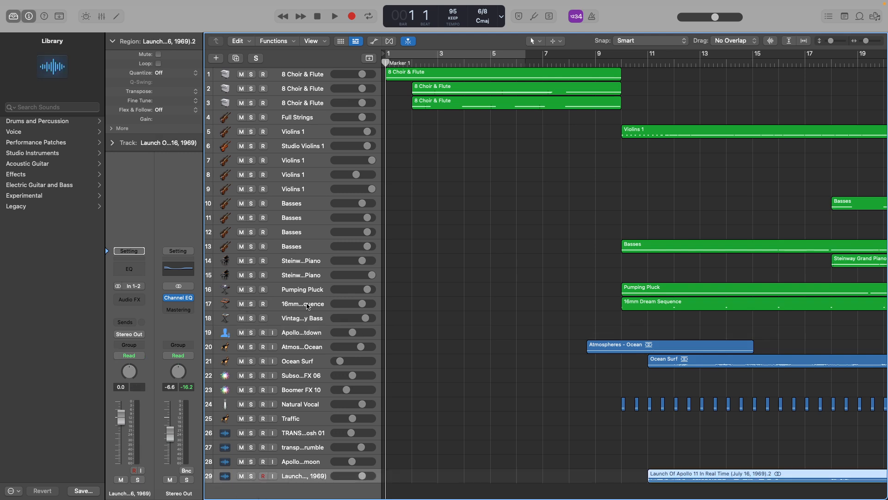
{"action": "left_click", "coordinate": [299, 331], "text": "shift"}
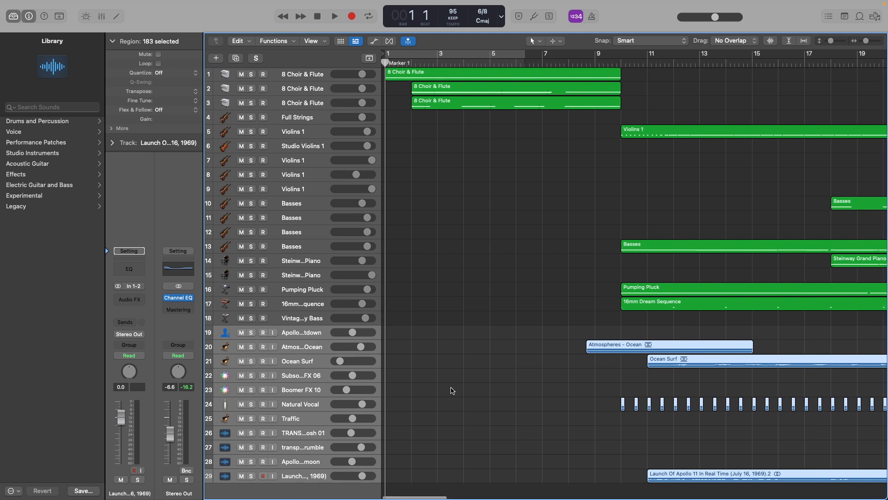
{"action": "scroll", "coordinate": [452, 391], "scroll_direction": "right", "scroll_amount": 5}
{"action": "scroll", "coordinate": [452, 391], "scroll_direction": "right", "scroll_amount": 15}
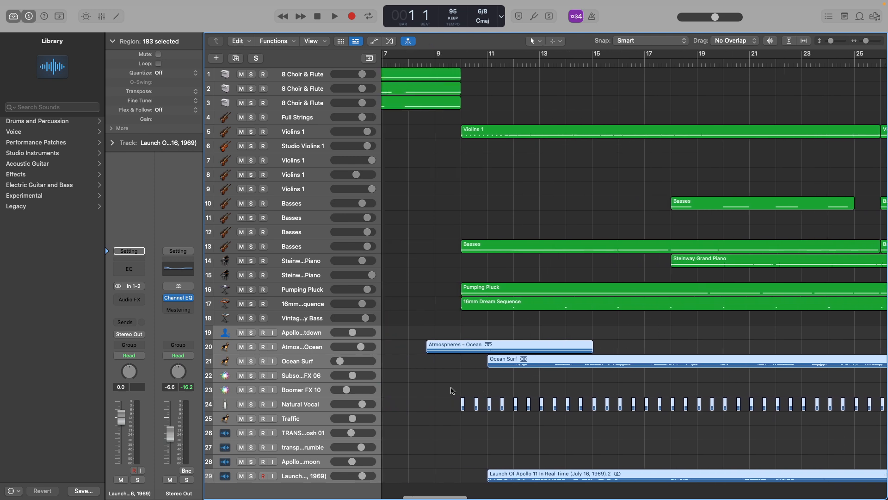
{"action": "scroll", "coordinate": [452, 390], "scroll_direction": "left", "scroll_amount": 20}
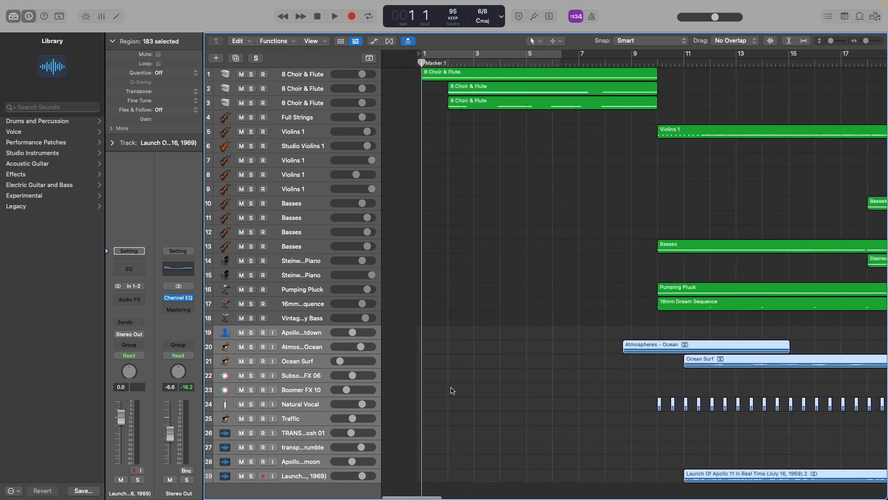
Select the first 8 Choir & Flute track, show the whole arrangement and place the playhead at bar 9.
{"action": "left_click", "coordinate": [432, 293]}
{"action": "left_click", "coordinate": [319, 75]}
{"action": "scroll", "coordinate": [425, 270], "scroll_direction": "down", "scroll_amount": 10}
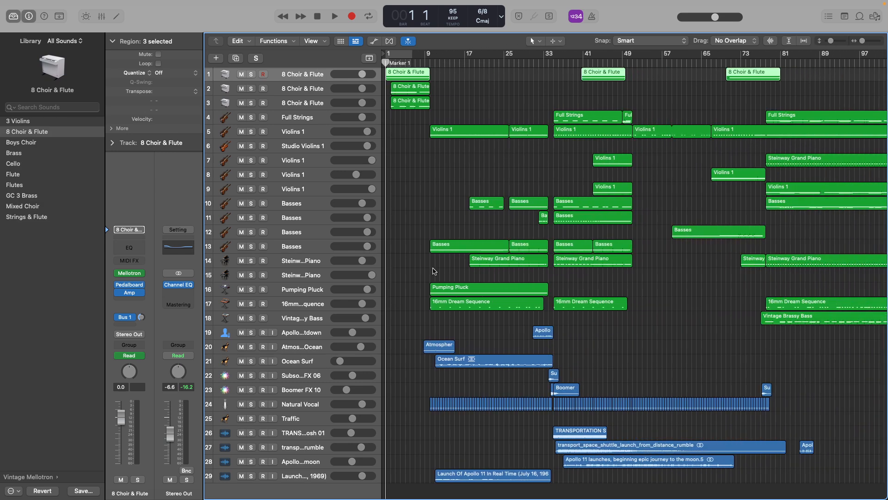
{"action": "left_click", "coordinate": [425, 63]}
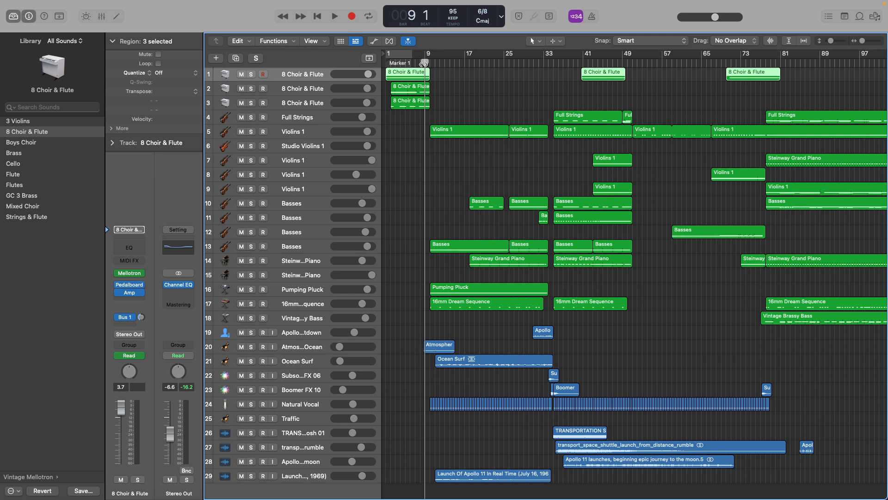
{"action": "scroll", "coordinate": [424, 63], "scroll_direction": "down", "scroll_amount": 1}
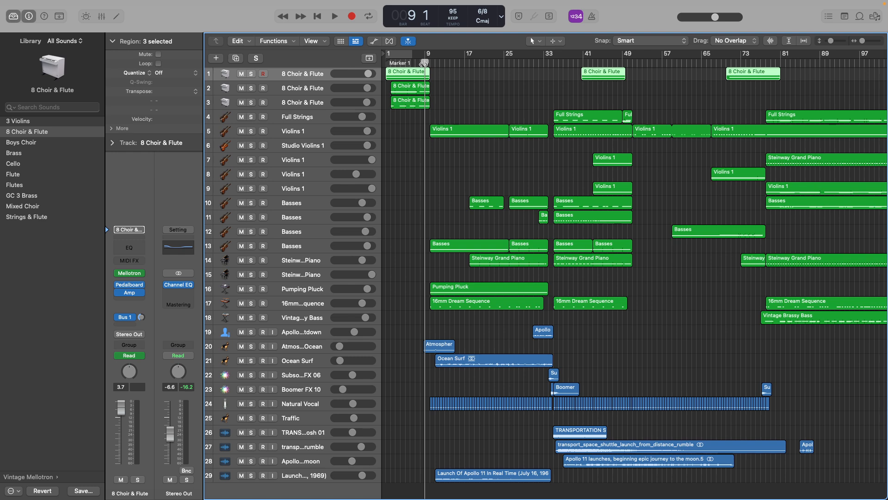
Play the full arrangement with no regions selected, and return the playhead to bar 1.
{"action": "key", "text": "Return"}
{"action": "key", "text": "space"}
{"action": "left_click", "coordinate": [555, 80]}
{"action": "key", "text": "space"}
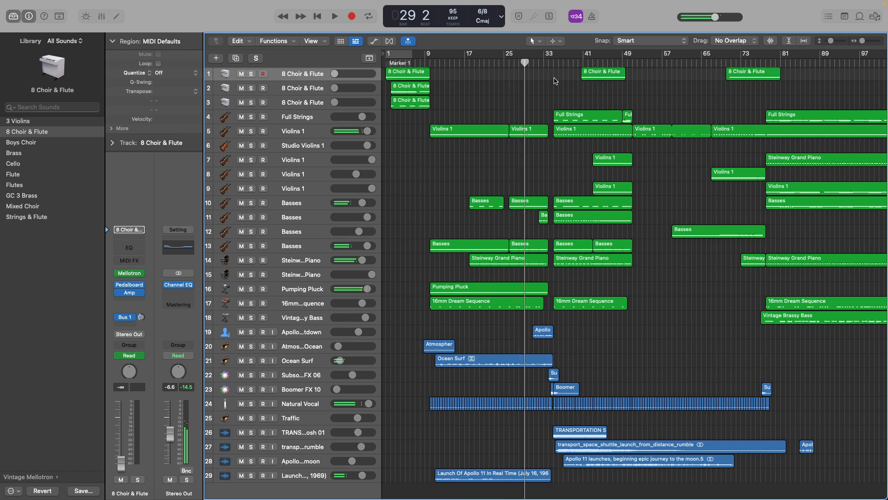
{"action": "left_click", "coordinate": [386, 63]}
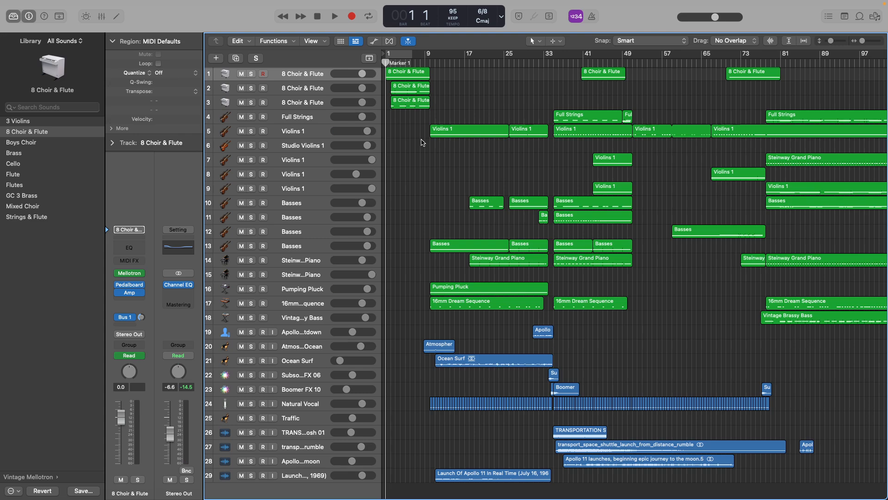
Examine the opening bars of the 8 Choir & Flute regions and the instrument track list at an enlarged track height.
{"action": "scroll", "coordinate": [409, 109], "scroll_direction": "down", "scroll_amount": 1}
{"action": "scroll", "coordinate": [410, 109], "scroll_direction": "up", "scroll_amount": 5}
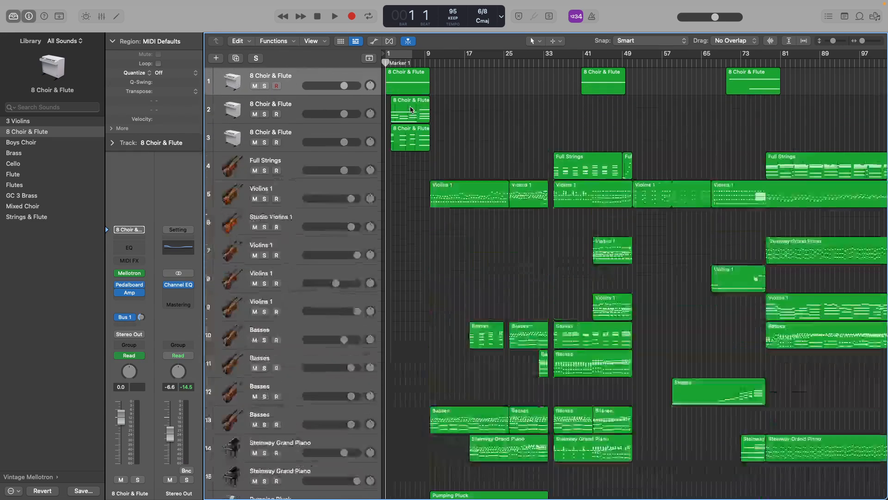
{"action": "scroll", "coordinate": [410, 107], "scroll_direction": "up", "scroll_amount": 10}
{"action": "scroll", "coordinate": [410, 108], "scroll_direction": "up", "scroll_amount": 2}
{"action": "scroll", "coordinate": [410, 109], "scroll_direction": "down", "scroll_amount": 3}
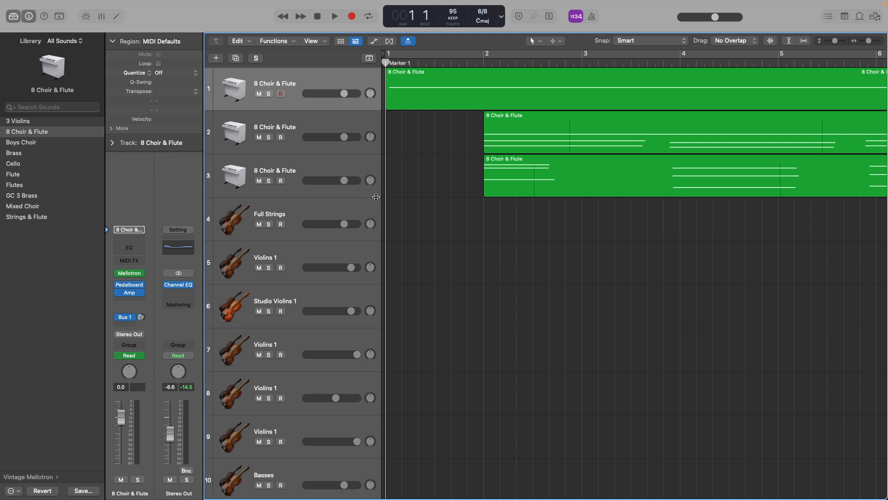
{"action": "scroll", "coordinate": [359, 213], "scroll_direction": "down", "scroll_amount": 5}
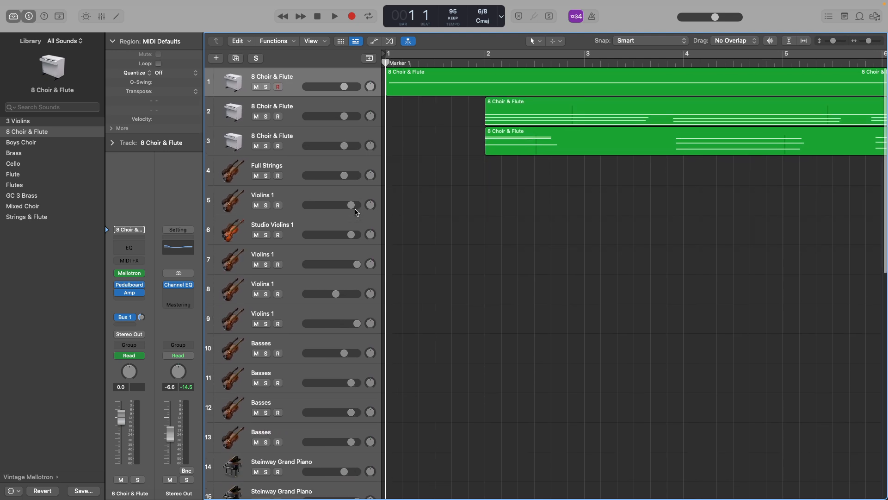
{"action": "scroll", "coordinate": [378, 168], "scroll_direction": "down", "scroll_amount": 3}
{"action": "scroll", "coordinate": [370, 115], "scroll_direction": "down", "scroll_amount": 3}
{"action": "scroll", "coordinate": [297, 165], "scroll_direction": "up", "scroll_amount": 1}
{"action": "scroll", "coordinate": [296, 166], "scroll_direction": "up", "scroll_amount": 1}
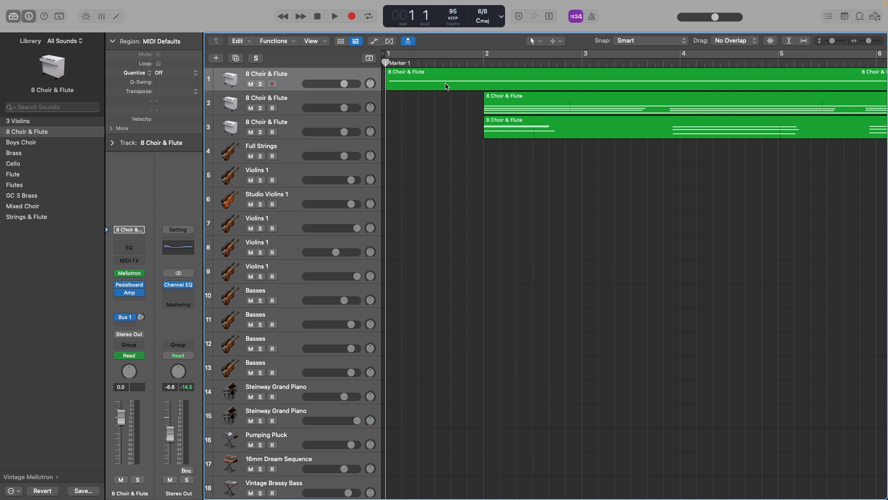
Inspect the Vintage Mellotron settings on track 1, and go through the three 8 Choir & Flute tracks.
{"action": "left_click", "coordinate": [132, 276]}
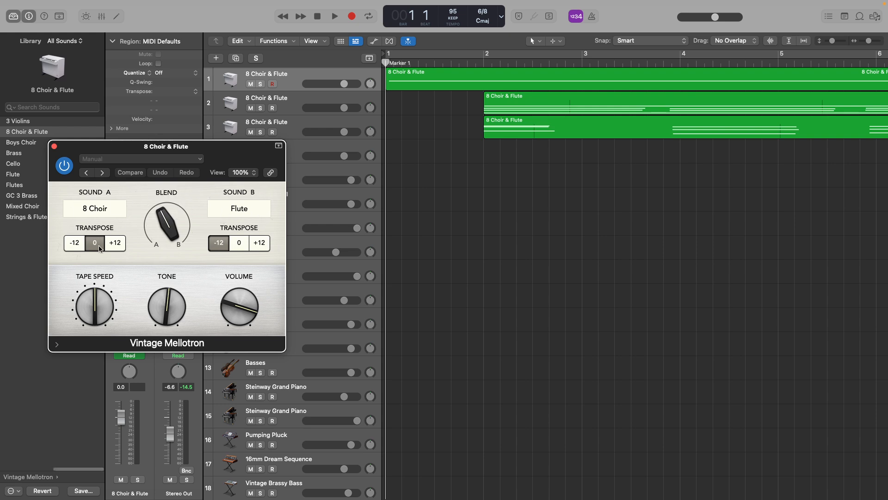
{"action": "left_click", "coordinate": [55, 146]}
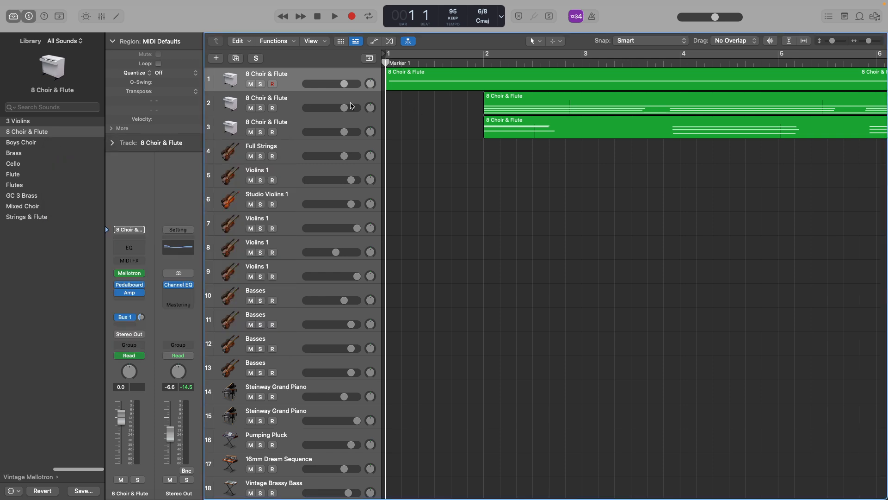
{"action": "left_click", "coordinate": [293, 101]}
{"action": "left_click", "coordinate": [297, 127], "text": "shift"}
{"action": "left_click", "coordinate": [305, 78]}
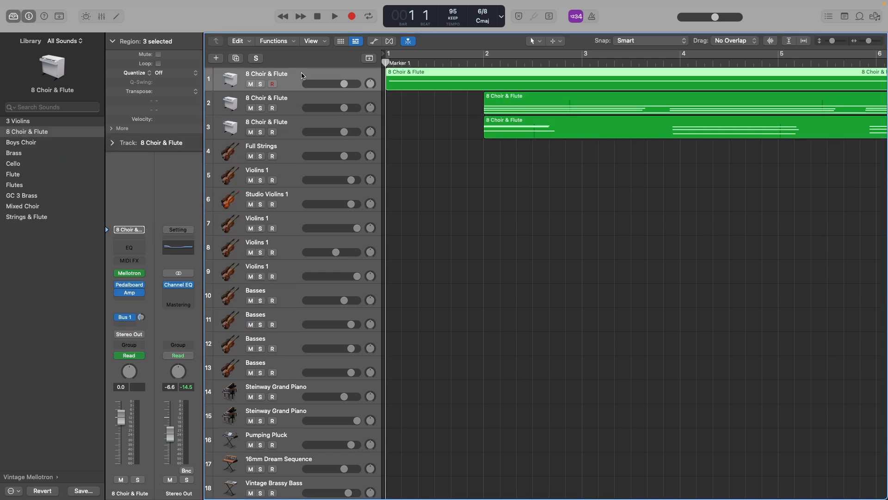
Solo the first 8 Choir & Flute track and play its opening bar.
{"action": "left_click", "coordinate": [260, 84]}
{"action": "key", "text": "space"}
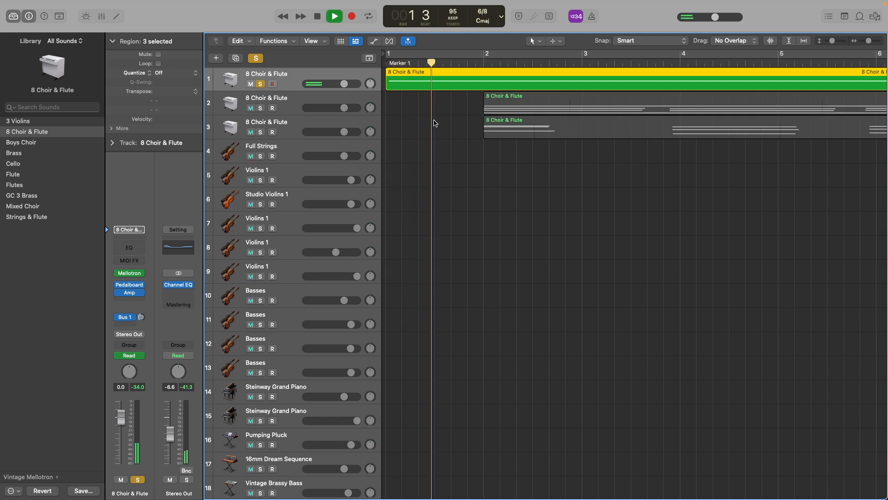
{"action": "scroll", "coordinate": [436, 121], "scroll_direction": "down", "scroll_amount": 4}
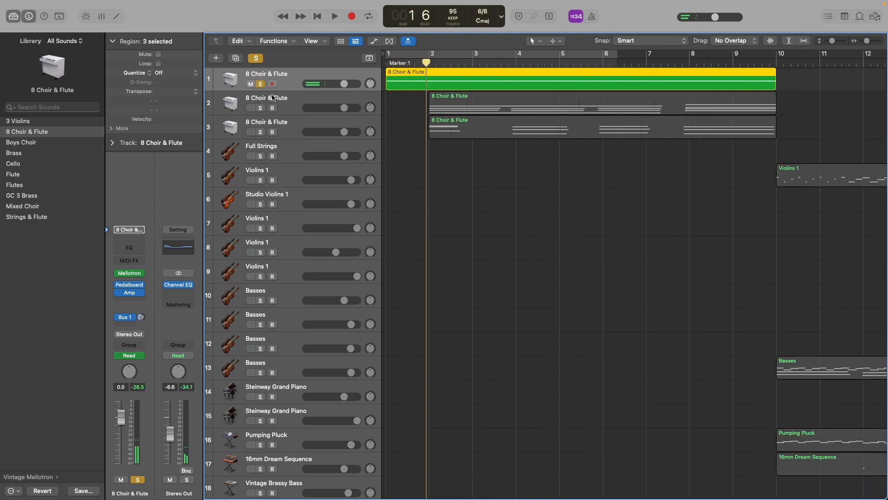
Move the solo from track 1 to 8 Choir & Flute tracks 2 and 3, and play them through bar 3.
{"action": "left_click", "coordinate": [259, 84]}
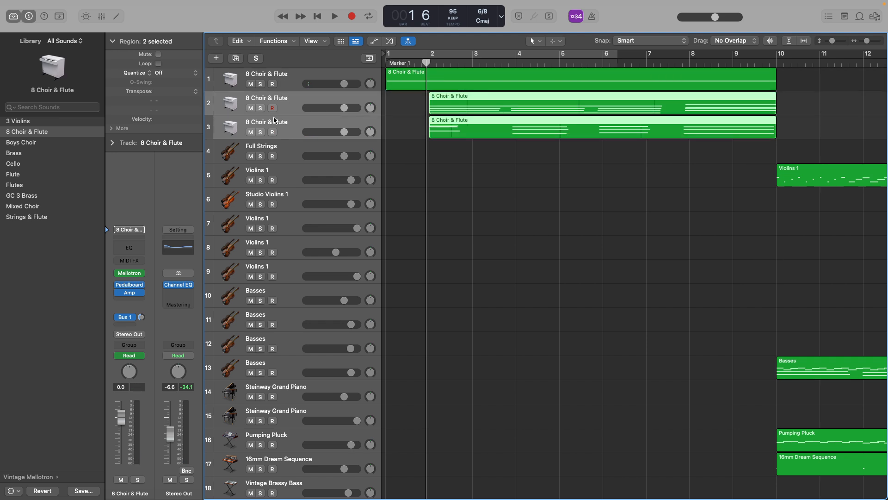
{"action": "left_click", "coordinate": [260, 108]}
{"action": "left_click_drag", "start_coordinate": [260, 109], "coordinate": [261, 133]}
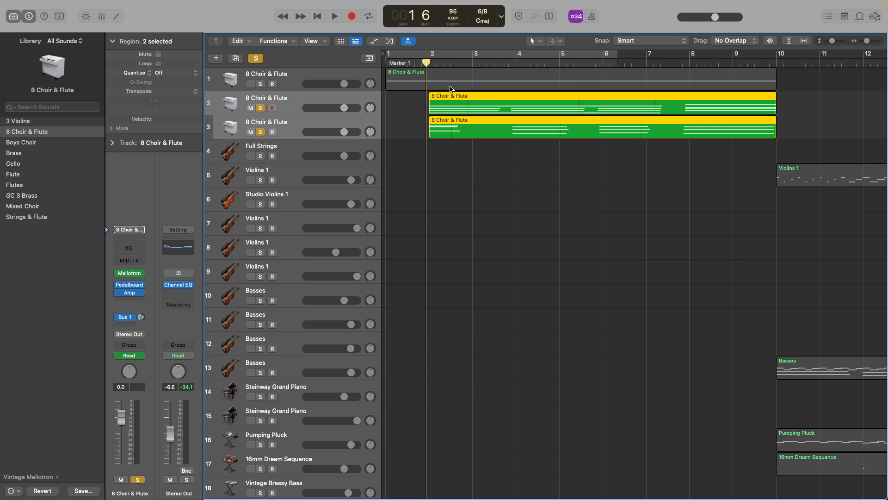
{"action": "key", "text": "space"}
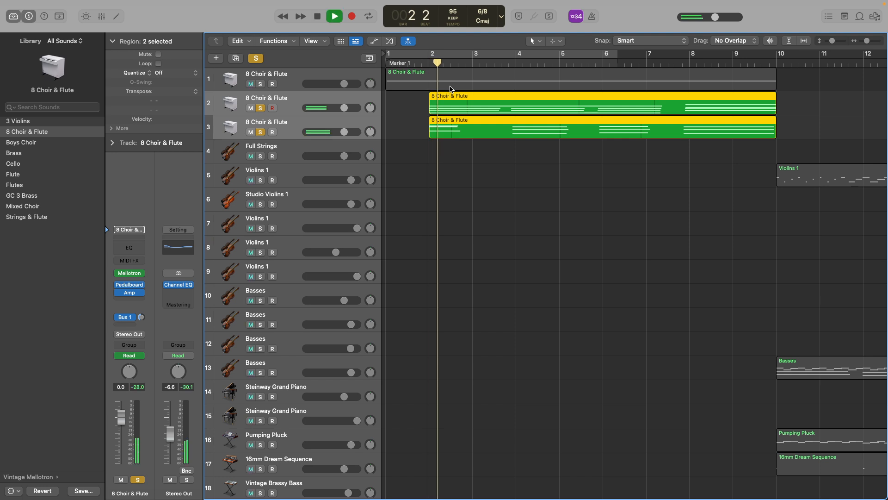
{"action": "key", "text": "space"}
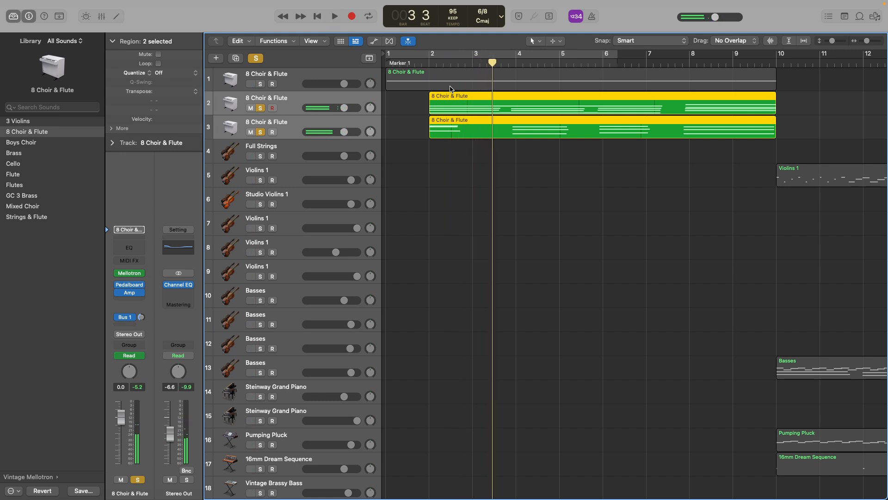
Play the soloed 8 Choir & Flute tracks 2 and 3 from bar 7 into bar 8, and return the playhead to bar 7.
{"action": "left_click", "coordinate": [418, 63]}
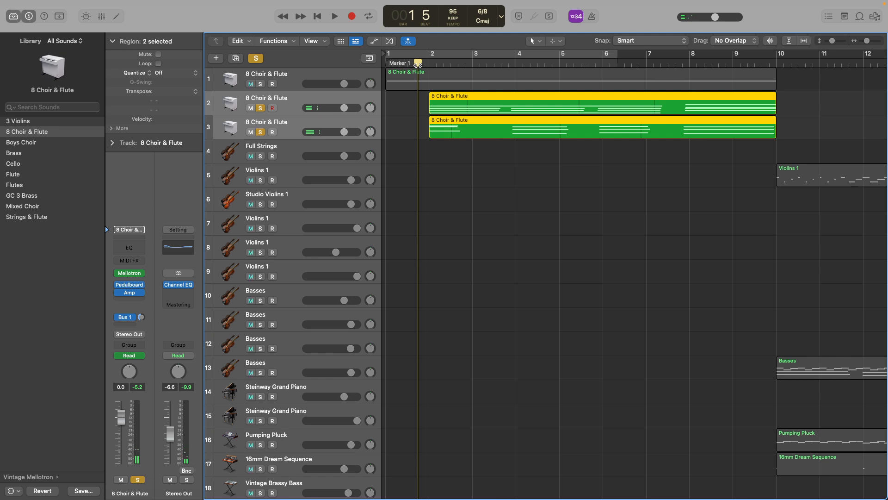
{"action": "scroll", "coordinate": [443, 103], "scroll_direction": "down", "scroll_amount": 5}
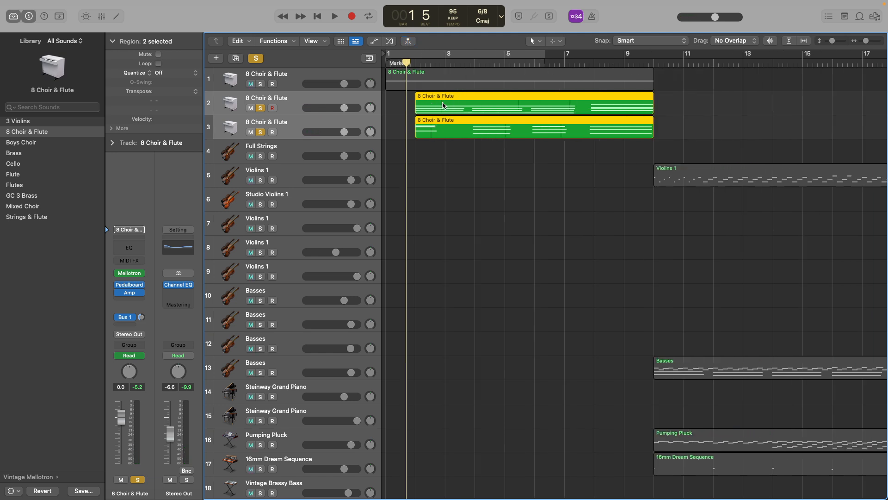
{"action": "left_click_drag", "start_coordinate": [401, 76], "coordinate": [515, 77]}
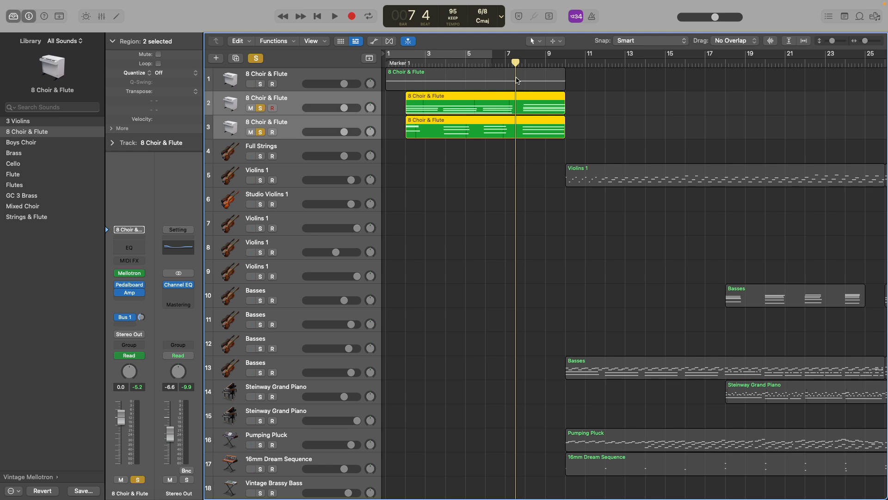
{"action": "key", "text": "space"}
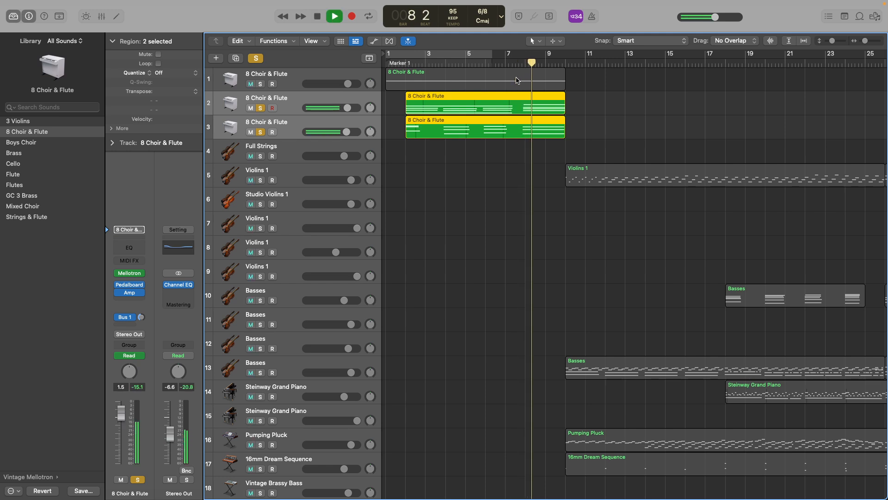
{"action": "key", "text": "space"}
{"action": "left_click", "coordinate": [518, 61]}
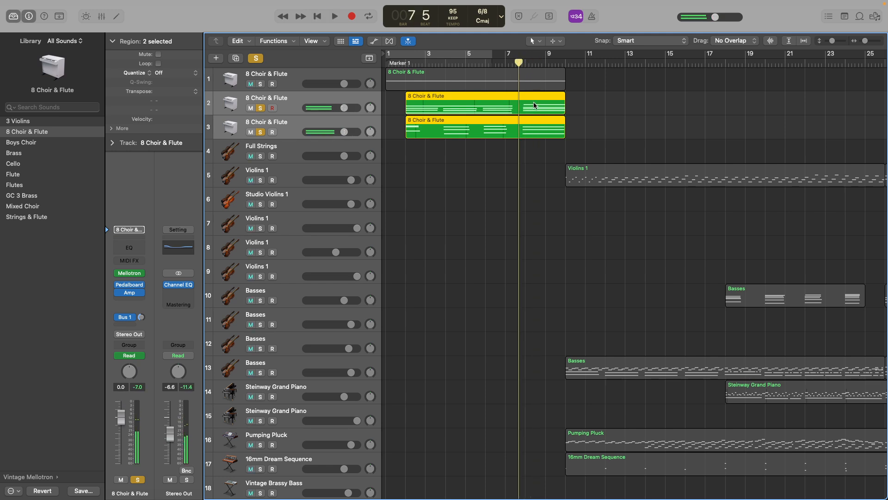
Examine the upper and lower chord notes of the two selected 8 Choir & Flute regions around bar 8 in the Piano Roll.
{"action": "key", "text": "e"}
{"action": "left_click_drag", "start_coordinate": [347, 296], "coordinate": [389, 405]}
{"action": "left_click_drag", "start_coordinate": [383, 327], "coordinate": [403, 365]}
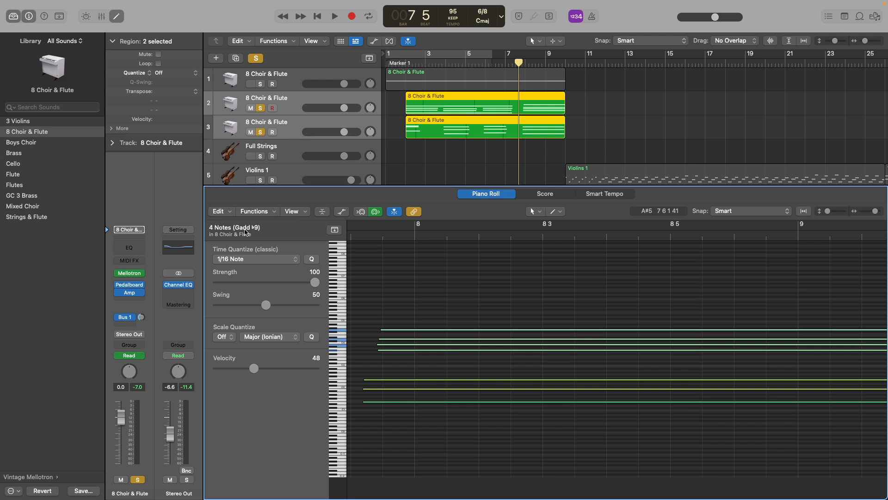
{"action": "left_click_drag", "start_coordinate": [363, 360], "coordinate": [401, 424]}
{"action": "left_click_drag", "start_coordinate": [374, 311], "coordinate": [407, 362]}
{"action": "left_click", "coordinate": [122, 21]}
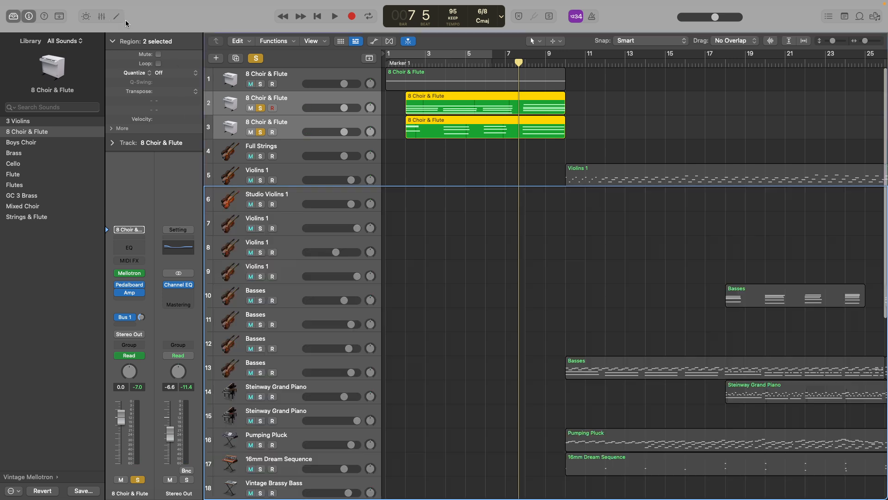
Clear the solo and play all tracks from bar 7 into bar 9.
{"action": "left_click", "coordinate": [256, 58]}
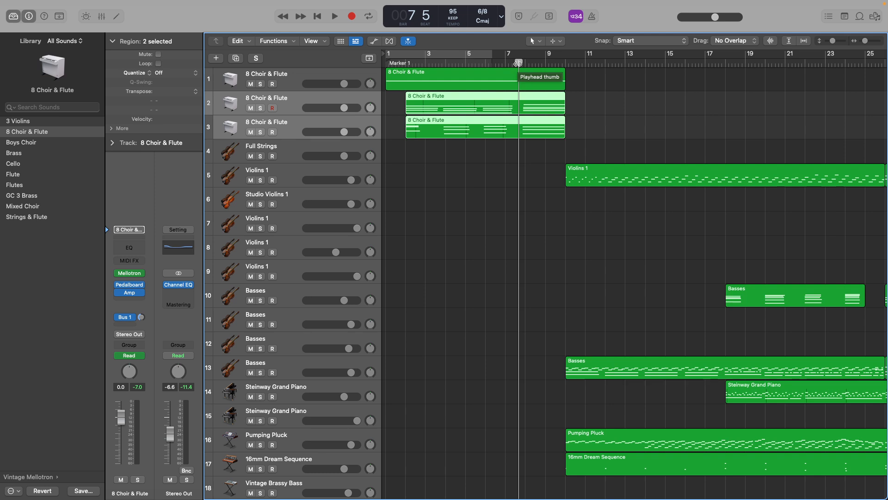
{"action": "key", "text": "space"}
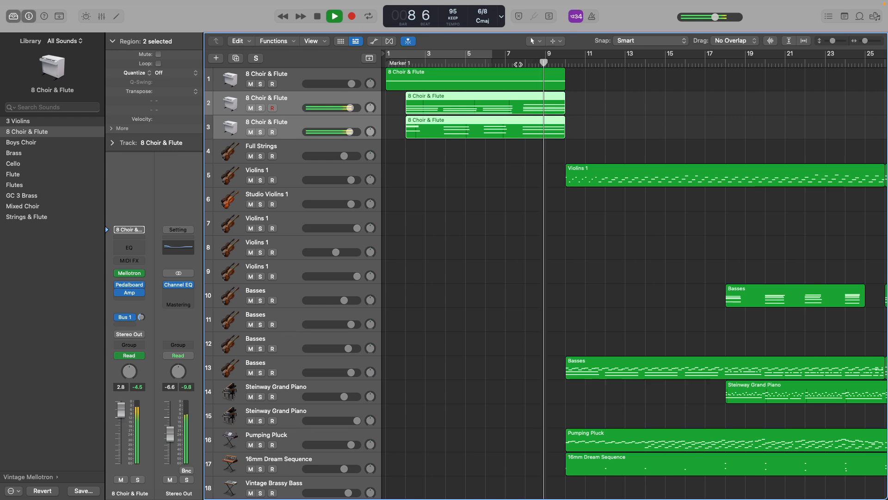
{"action": "key", "text": "space"}
Inspect the volume automation of the 8 Choir & Flute tracks up to bar 10, and hide the automation again.
{"action": "key", "text": "a"}
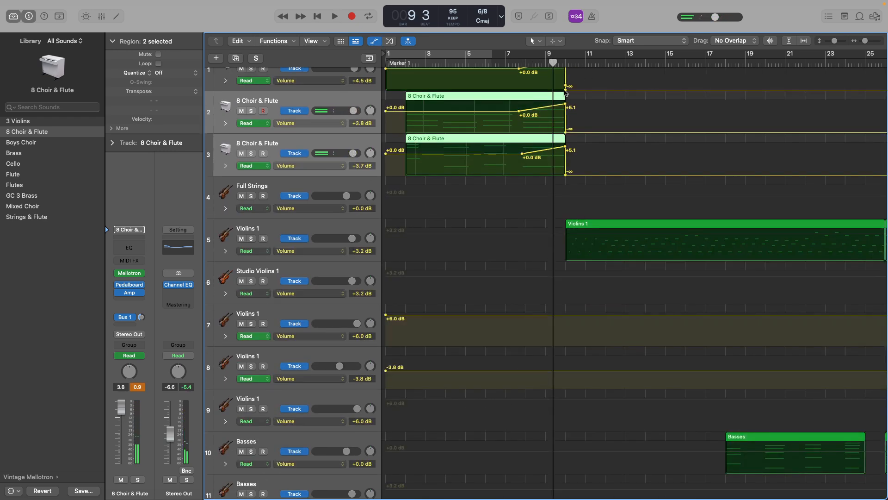
{"action": "key", "text": "super+Right"}
{"action": "key", "text": "super+Right"}
{"action": "key", "text": "super+Right"}
{"action": "key", "text": "super+Right"}
{"action": "key", "text": "super+Right"}
{"action": "key", "text": "super+Right"}
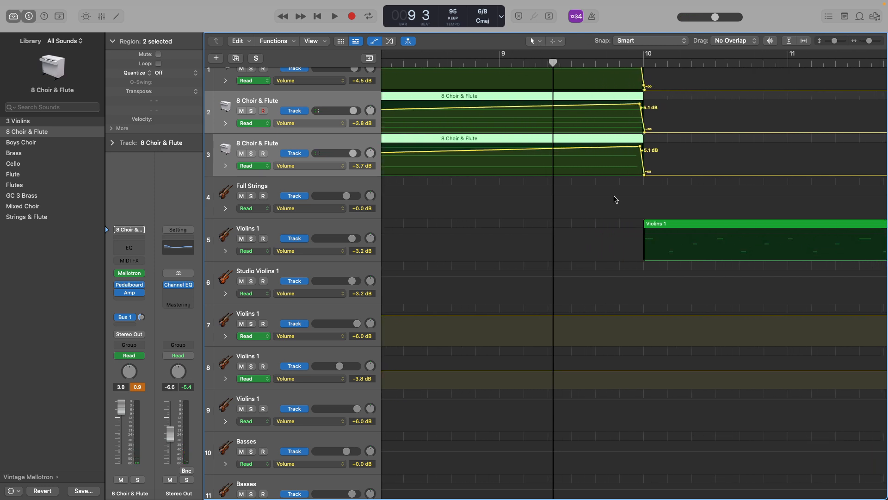
{"action": "key", "text": "a"}
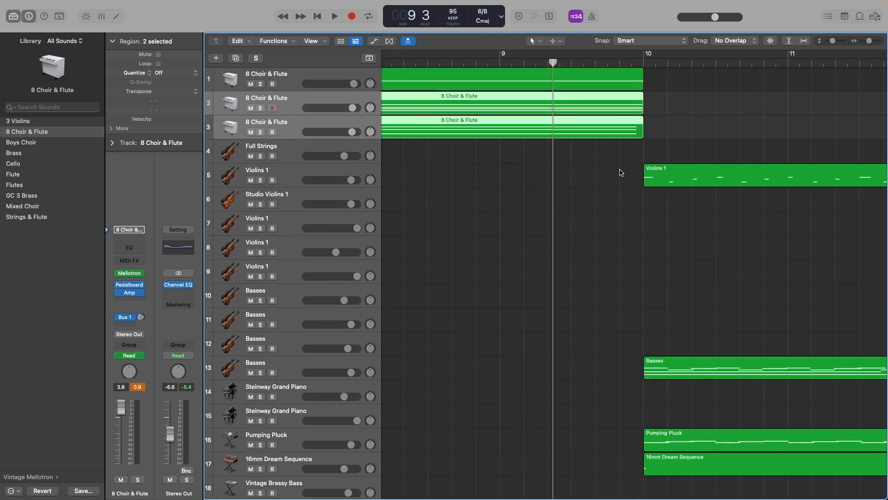
Survey all 29 tracks from bar 9 onward, and play the full arrangement through to bar 19.
{"action": "scroll", "coordinate": [621, 173], "scroll_direction": "right", "scroll_amount": 3}
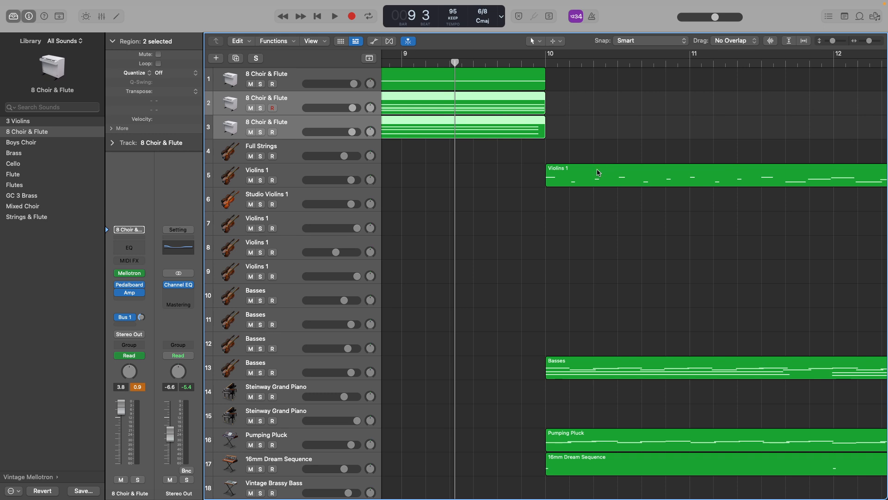
{"action": "scroll", "coordinate": [596, 172], "scroll_direction": "left", "scroll_amount": 5}
{"action": "scroll", "coordinate": [591, 171], "scroll_direction": "down", "scroll_amount": 3}
{"action": "scroll", "coordinate": [591, 170], "scroll_direction": "down", "scroll_amount": 2}
{"action": "scroll", "coordinate": [538, 152], "scroll_direction": "left", "scroll_amount": 5}
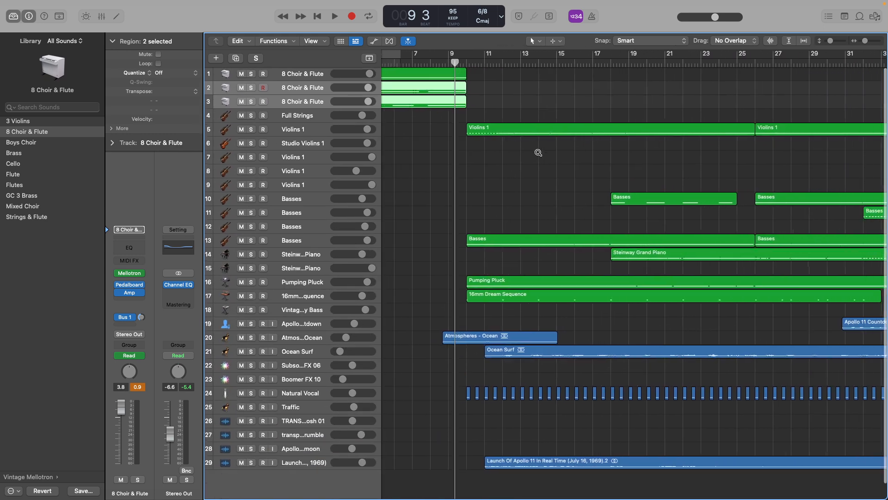
{"action": "scroll", "coordinate": [667, 161], "scroll_direction": "right", "scroll_amount": 3}
{"action": "scroll", "coordinate": [469, 211], "scroll_direction": "left", "scroll_amount": 5}
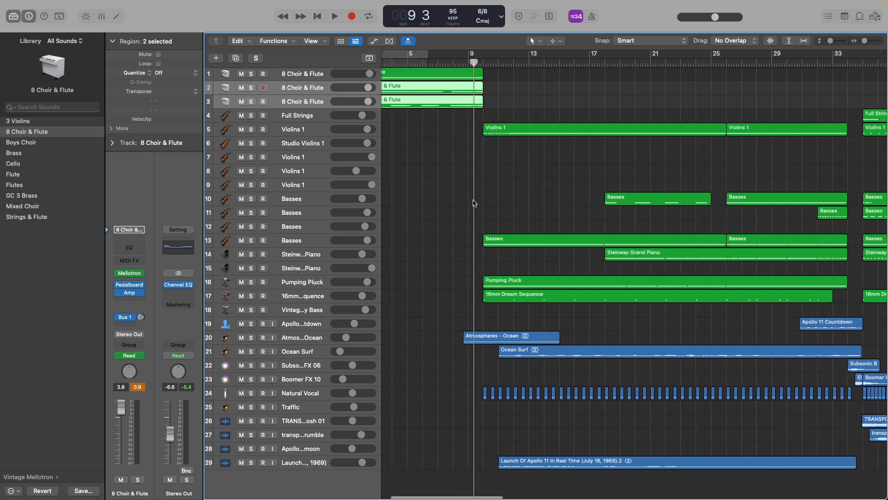
{"action": "key", "text": "space"}
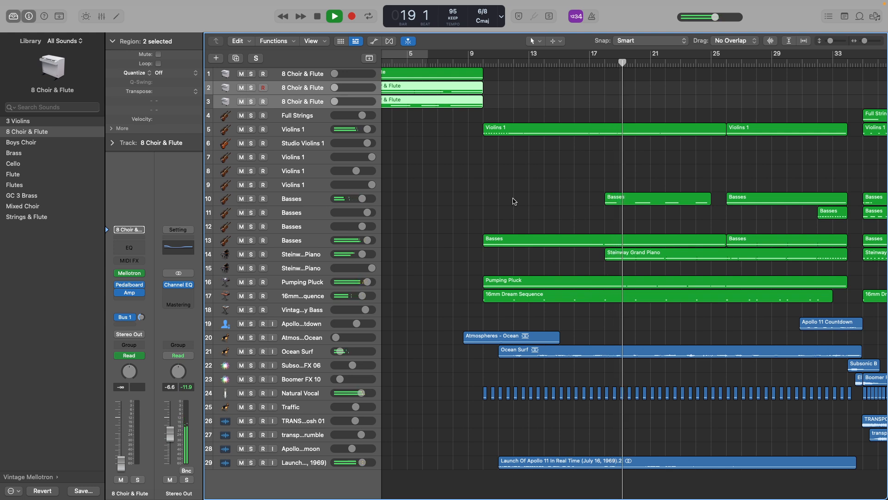
{"action": "key", "text": "space"}
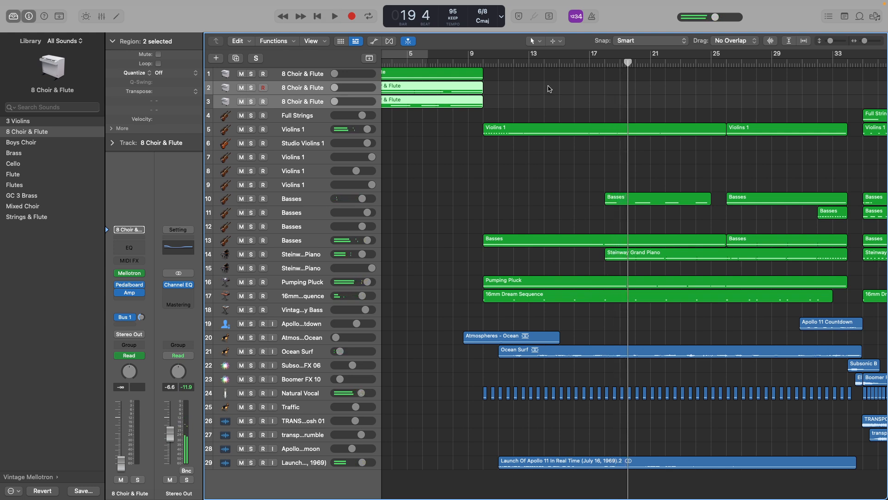
Solo Violins 1 on track 5, play it from bar 9 to bar 13, and return the playhead to just before bar 10.
{"action": "left_click", "coordinate": [475, 60]}
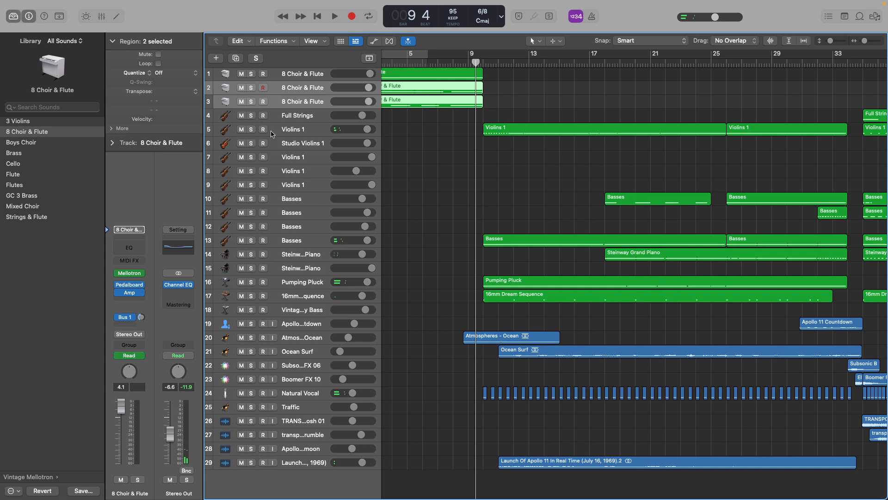
{"action": "left_click", "coordinate": [251, 129]}
{"action": "left_click", "coordinate": [453, 135], "text": "ctrl+alt"}
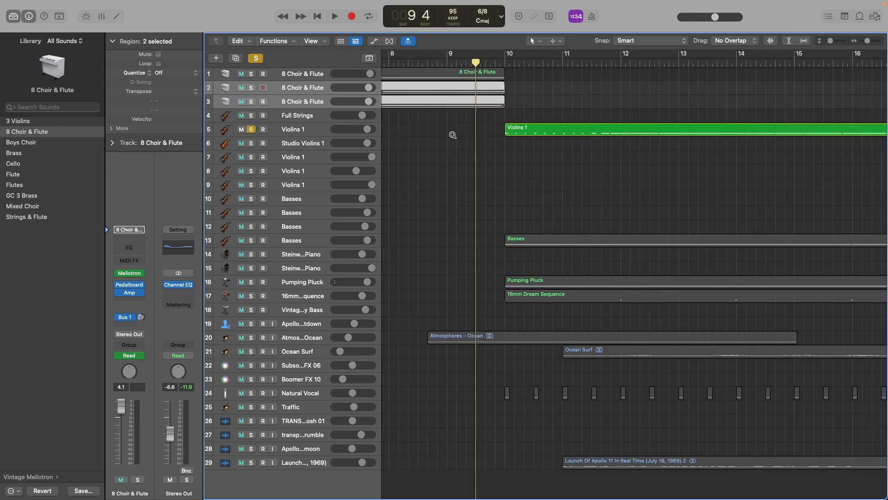
{"action": "key", "text": "space"}
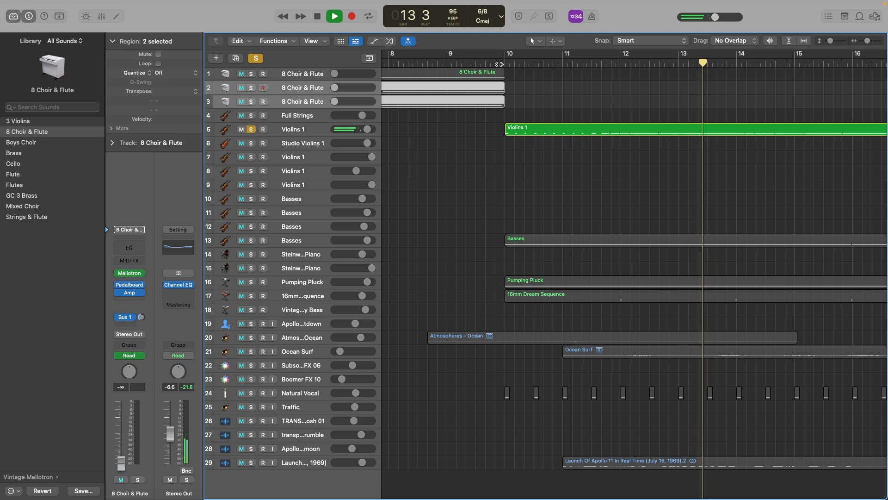
{"action": "key", "text": "space"}
{"action": "left_click", "coordinate": [493, 65]}
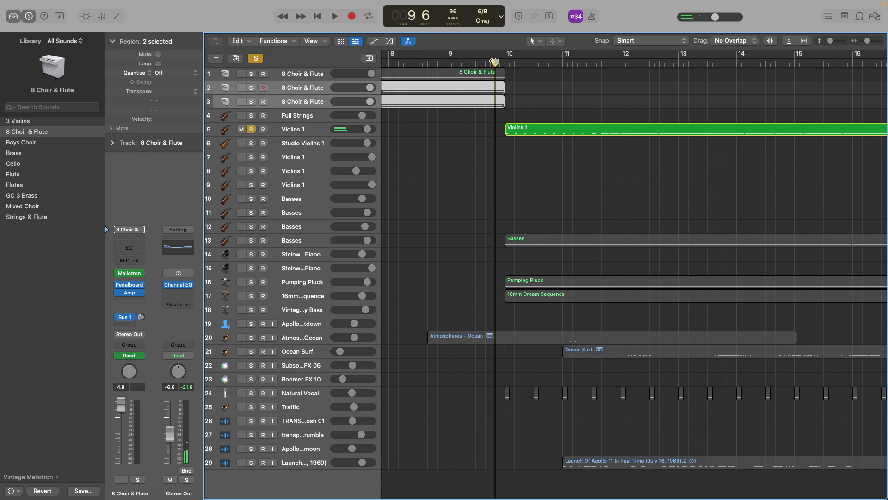
Inspect the opening notes of the first Violins 1 region in the Piano Roll, and clear the solo.
{"action": "double_click", "coordinate": [522, 127]}
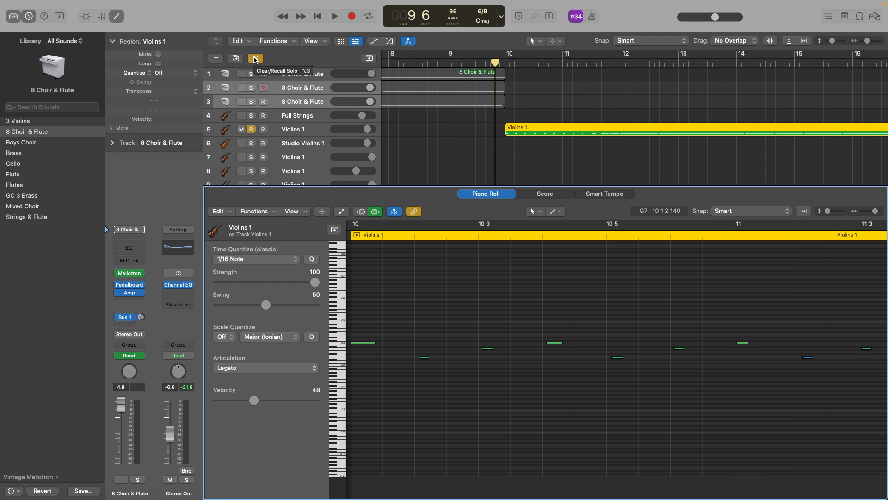
{"action": "left_click", "coordinate": [255, 59]}
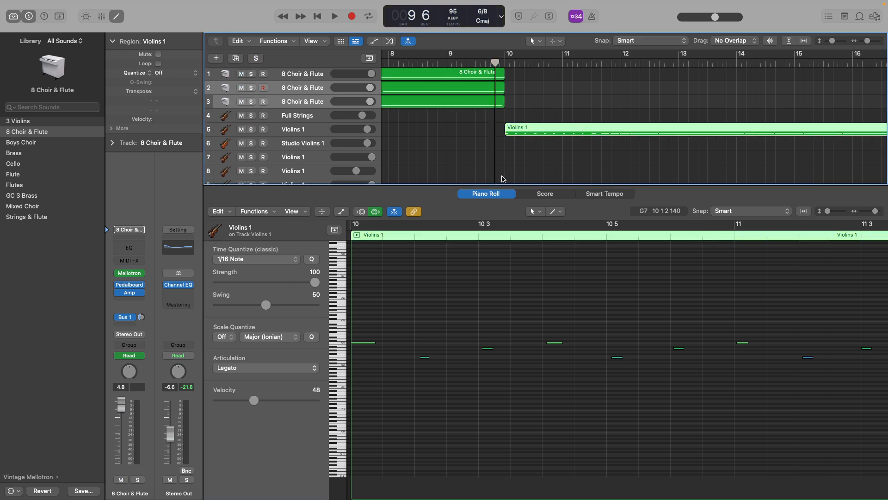
{"action": "left_click", "coordinate": [117, 17]}
Examine the regions that enter around bar 10, from Violins 1 down to the Ocean and Natural Vocal tracks, with the playhead just before that bar.
{"action": "scroll", "coordinate": [503, 133], "scroll_direction": "down", "scroll_amount": 5}
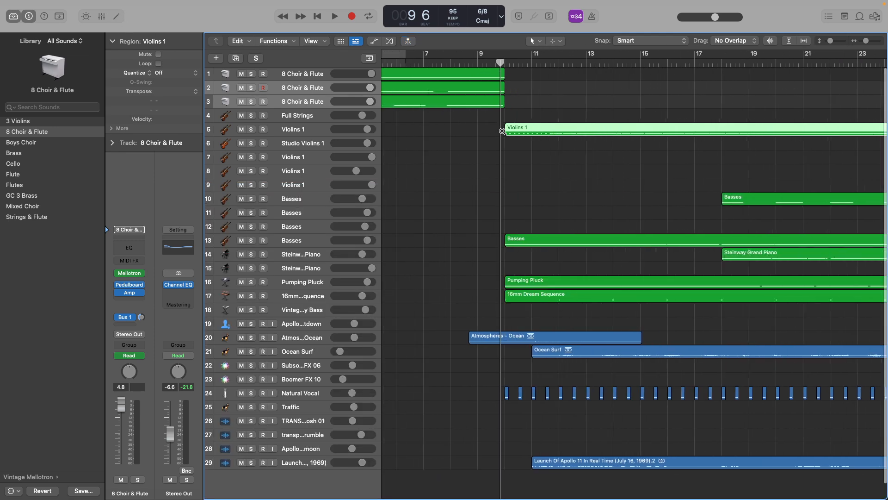
{"action": "scroll", "coordinate": [514, 128], "scroll_direction": "down", "scroll_amount": 1}
{"action": "scroll", "coordinate": [514, 128], "scroll_direction": "up", "scroll_amount": 4}
{"action": "scroll", "coordinate": [514, 128], "scroll_direction": "up", "scroll_amount": 6}
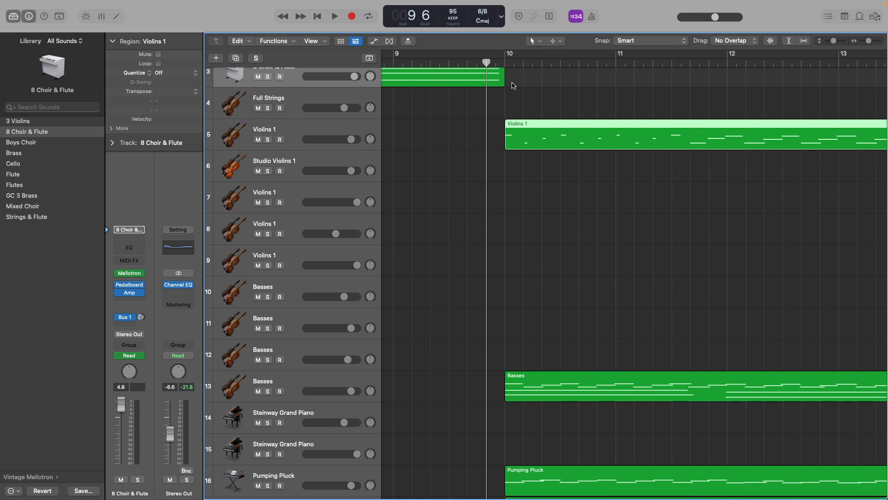
{"action": "left_click", "coordinate": [493, 62]}
{"action": "left_click_drag", "start_coordinate": [494, 63], "coordinate": [498, 63]}
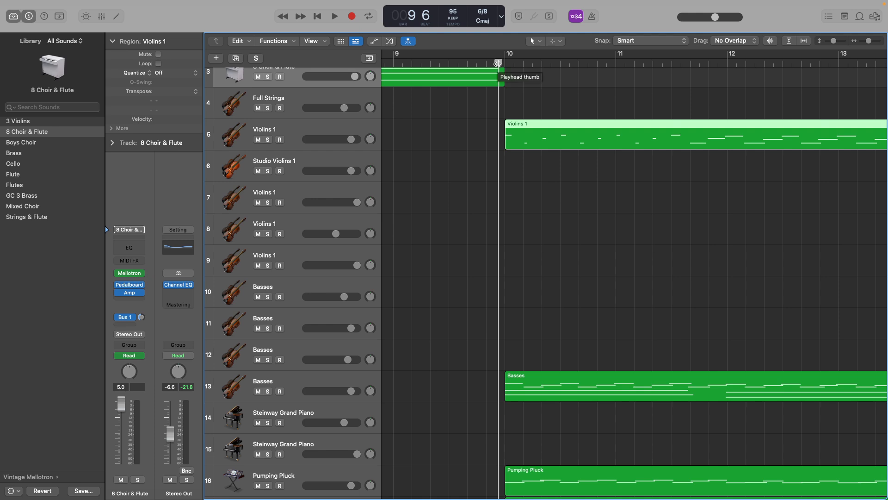
{"action": "left_click_drag", "start_coordinate": [498, 63], "coordinate": [467, 62]}
{"action": "scroll", "coordinate": [506, 190], "scroll_direction": "left", "scroll_amount": 10}
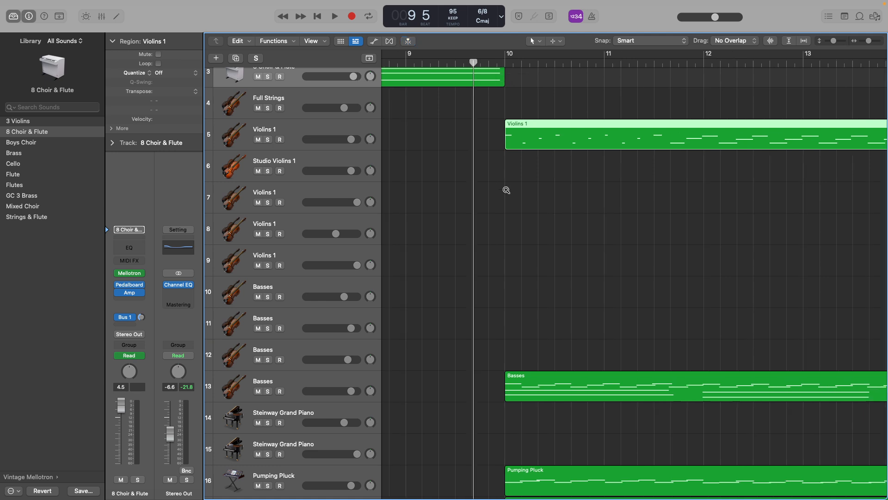
{"action": "scroll", "coordinate": [506, 190], "scroll_direction": "down", "scroll_amount": 3}
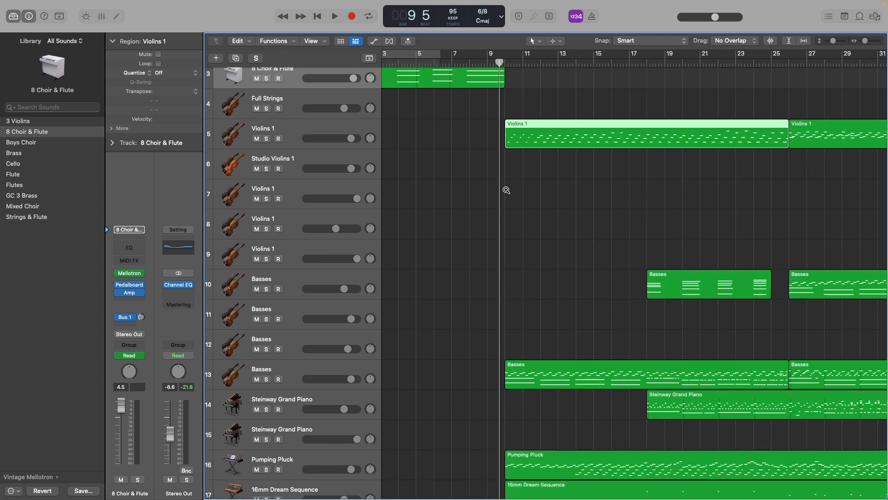
{"action": "scroll", "coordinate": [506, 192], "scroll_direction": "down", "scroll_amount": 5}
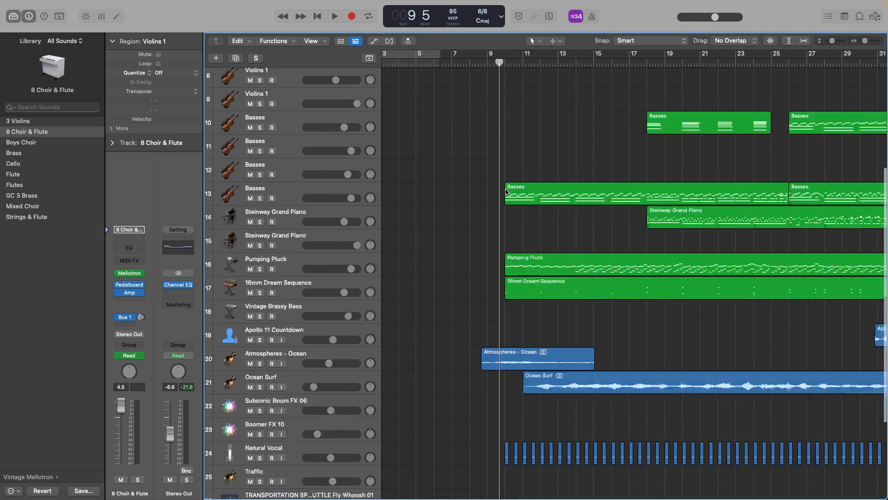
Solo the Atmospheres - Ocean track, play its region from the start into bar 10, and release the solo.
{"action": "left_click", "coordinate": [491, 311]}
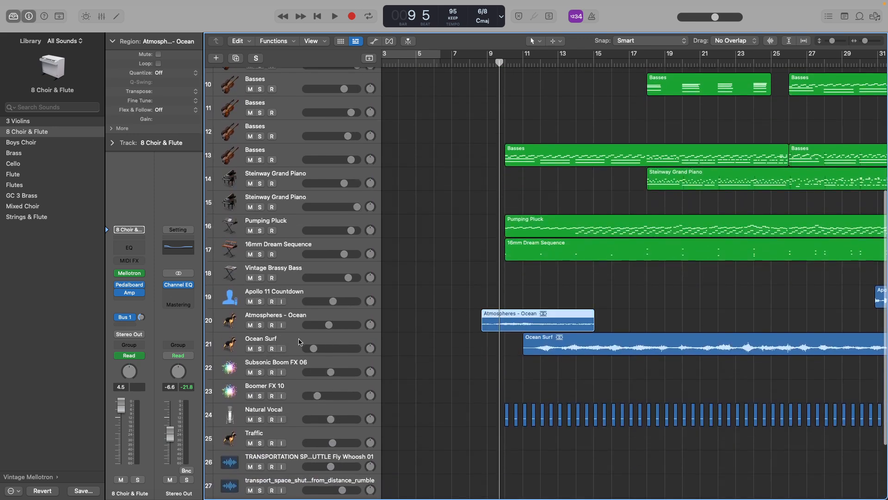
{"action": "left_click", "coordinate": [260, 325]}
{"action": "left_click", "coordinate": [481, 65]}
{"action": "key", "text": "space"}
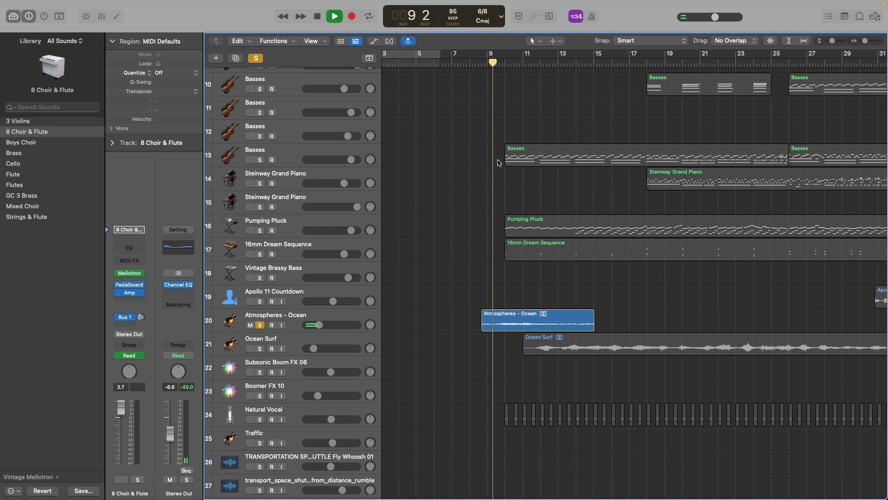
{"action": "key", "text": "space"}
{"action": "left_click", "coordinate": [264, 325]}
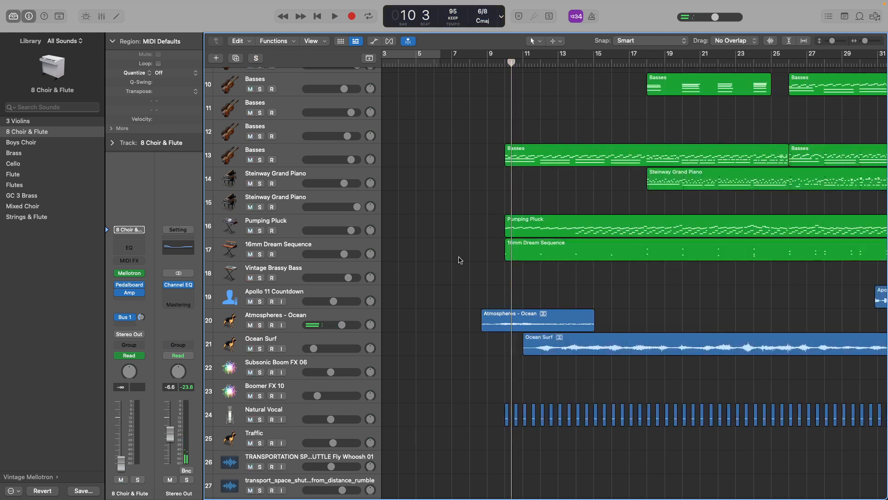
Solo the Atmospheres - Ocean track, play it from bar 8 into bar 10, and clear the solo.
{"action": "left_click", "coordinate": [470, 62]}
{"action": "left_click", "coordinate": [494, 321]}
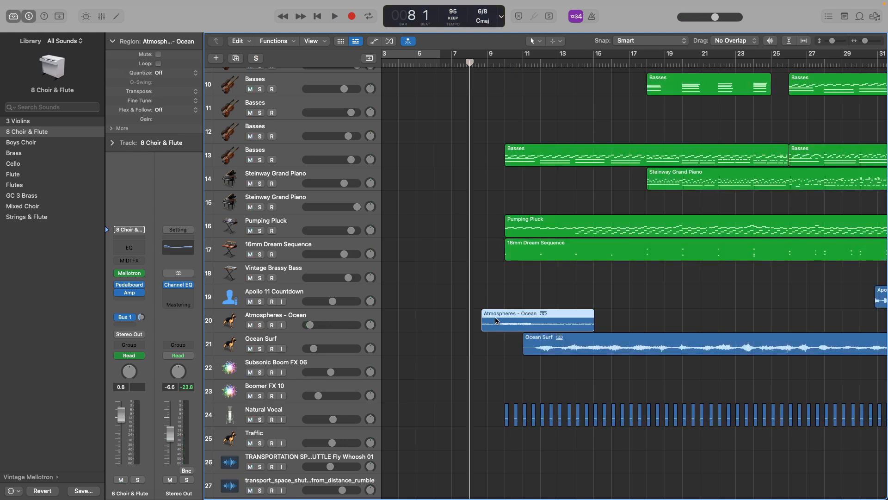
{"action": "left_click", "coordinate": [260, 326]}
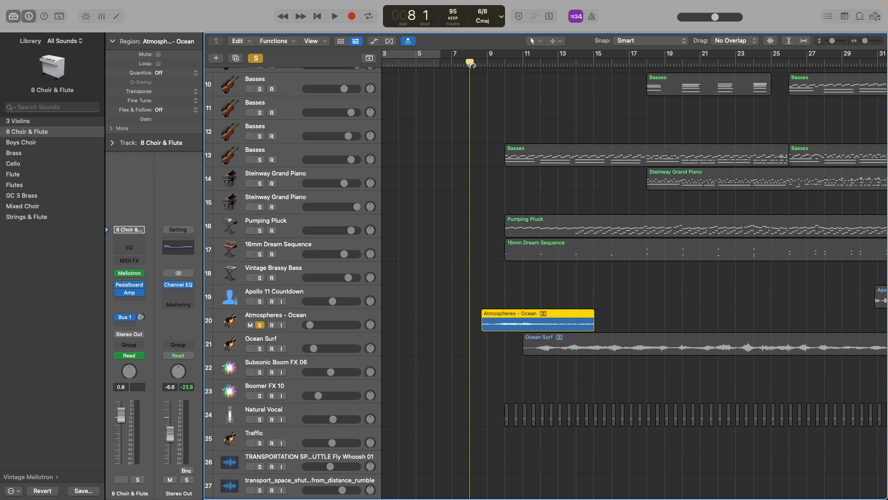
{"action": "key", "text": "space"}
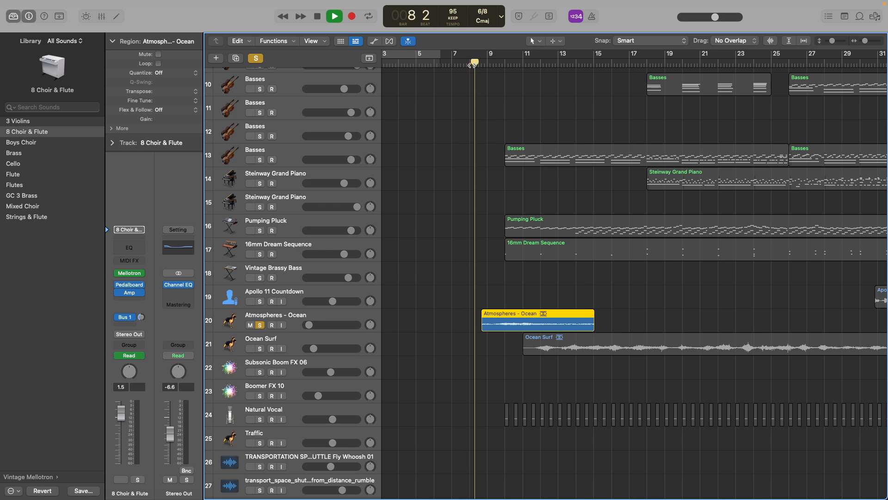
{"action": "key", "text": "space"}
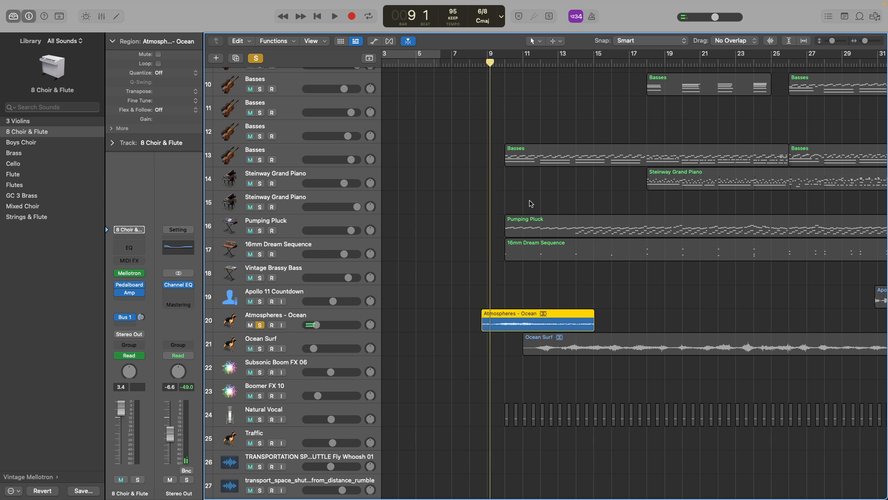
{"action": "key", "text": "space"}
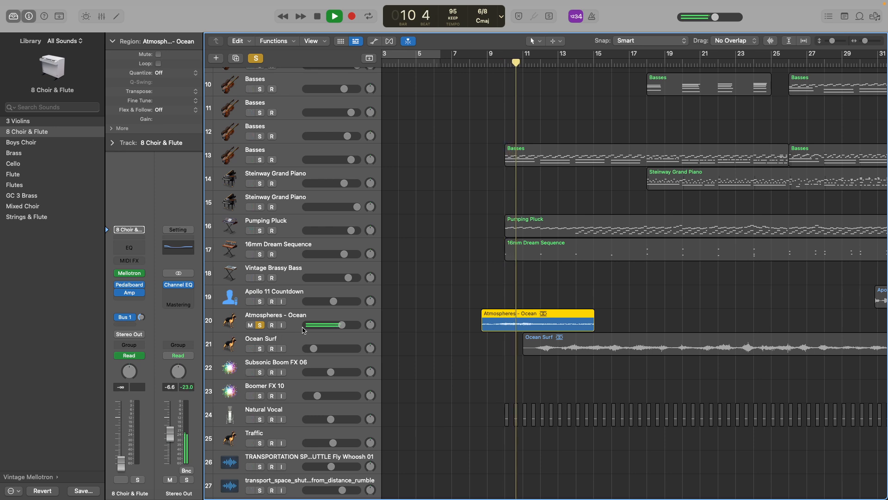
{"action": "key", "text": "s"}
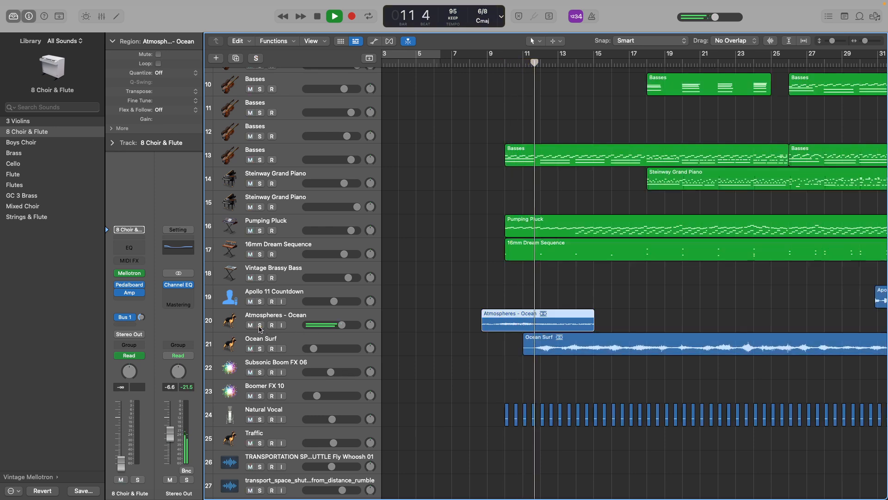
Play the full mix across the bar 10 entrance and stop at the end of bar 10.
{"action": "key", "text": "space"}
{"action": "key", "text": "space"}
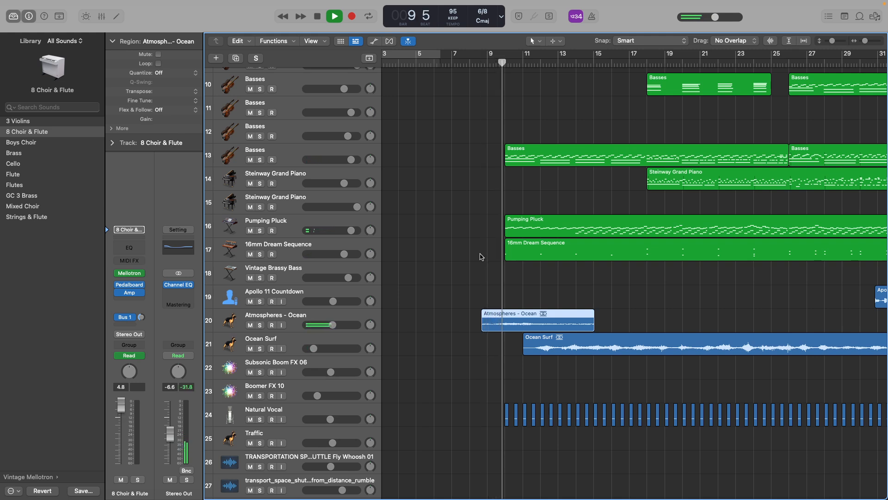
{"action": "key", "text": "space"}
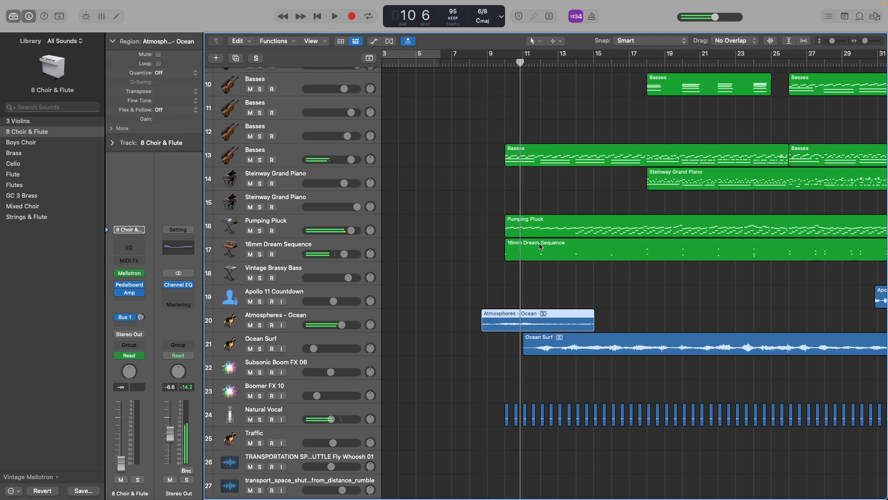
Solo the Ocean Surf track, play its region from about bar 11 to bar 14, and release the solo.
{"action": "left_click", "coordinate": [261, 348]}
{"action": "key", "text": "space"}
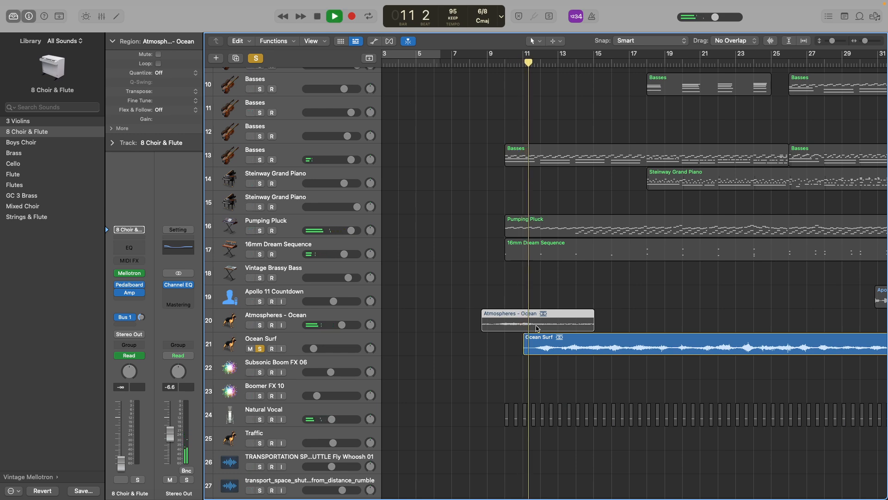
{"action": "scroll", "coordinate": [535, 331], "scroll_direction": "up", "scroll_amount": 5}
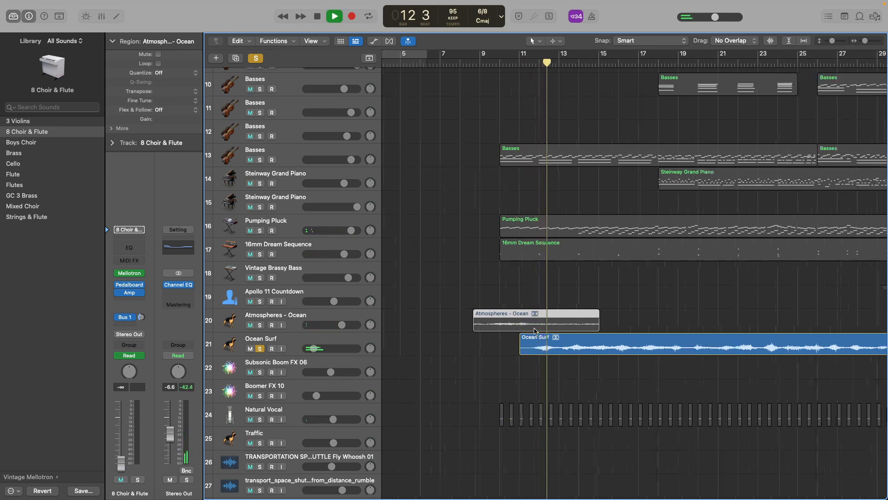
{"action": "scroll", "coordinate": [534, 330], "scroll_direction": "down", "scroll_amount": 8}
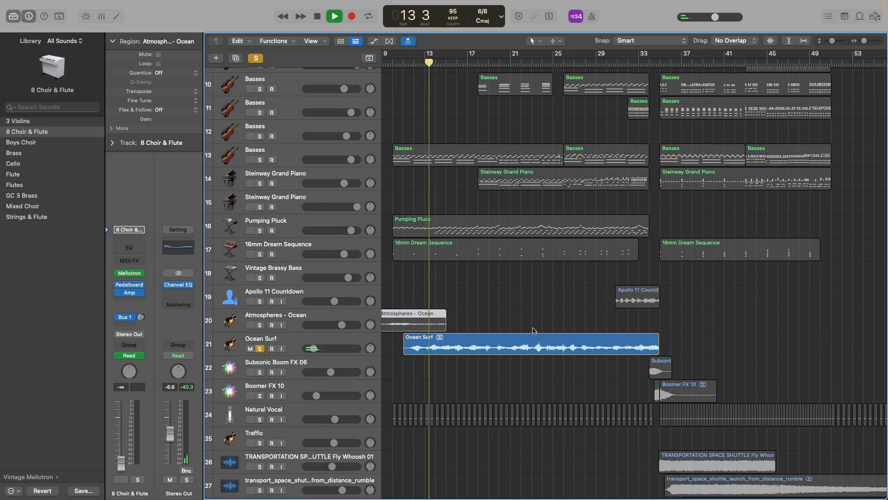
{"action": "key", "text": "space"}
{"action": "left_click", "coordinate": [261, 350]}
{"action": "scroll", "coordinate": [405, 307], "scroll_direction": "left", "scroll_amount": 3}
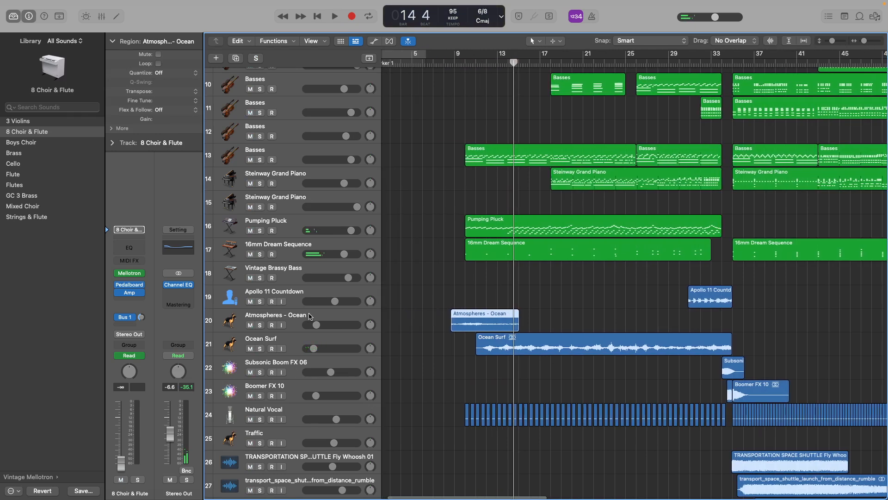
Solo the Basses on track 13 and play them from bar 10 to bar 14.
{"action": "left_click", "coordinate": [306, 314]}
{"action": "scroll", "coordinate": [546, 282], "scroll_direction": "up", "scroll_amount": 5}
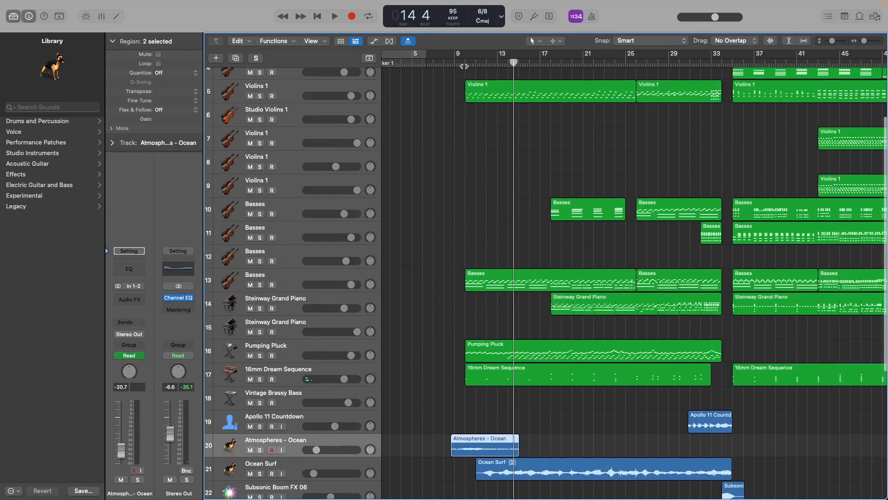
{"action": "left_click", "coordinate": [465, 60]}
{"action": "left_click", "coordinate": [261, 285]}
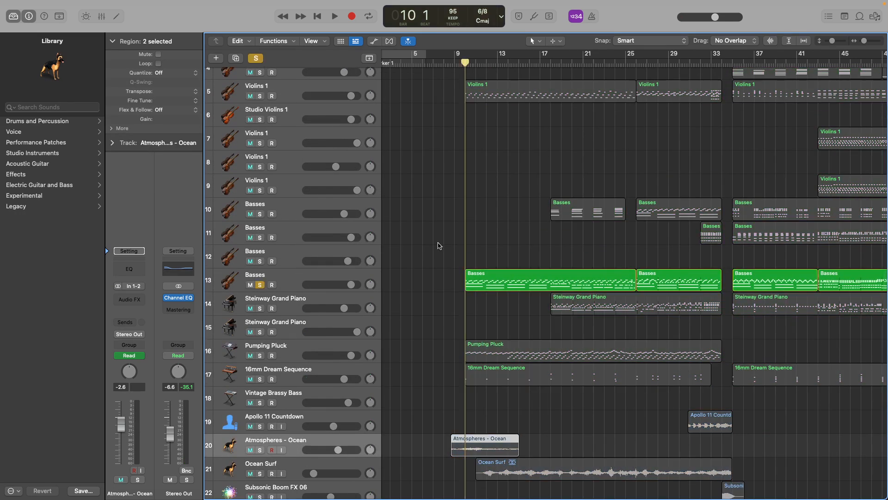
{"action": "key", "text": "space"}
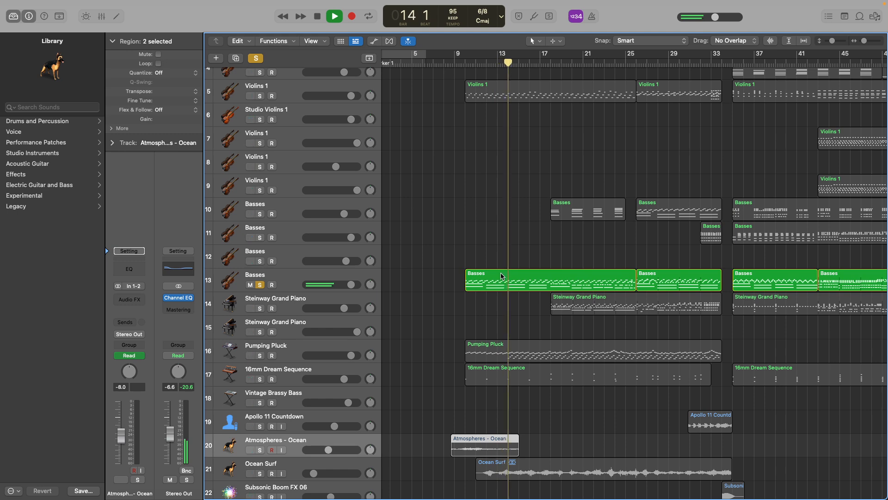
{"action": "key", "text": "space"}
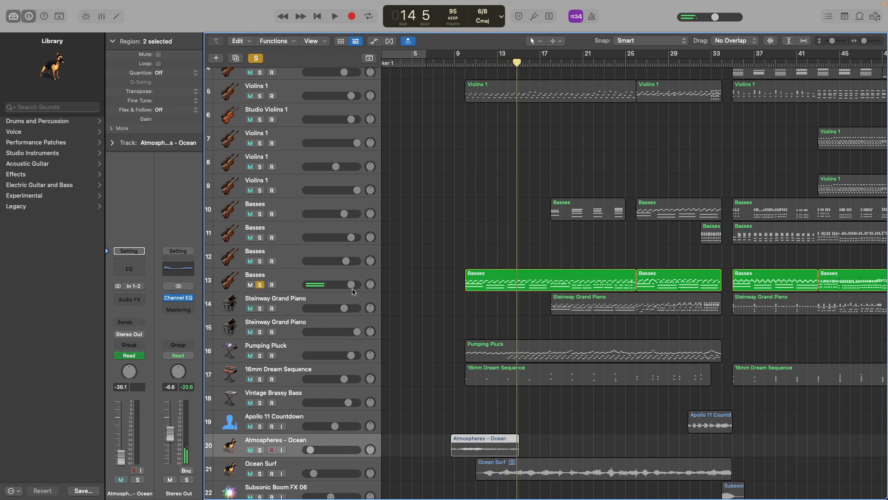
Clear the solo on the Steinway Grand Piano on track 14 and play the full arrangement from bar 14 into bar 16.
{"action": "left_click", "coordinate": [301, 301]}
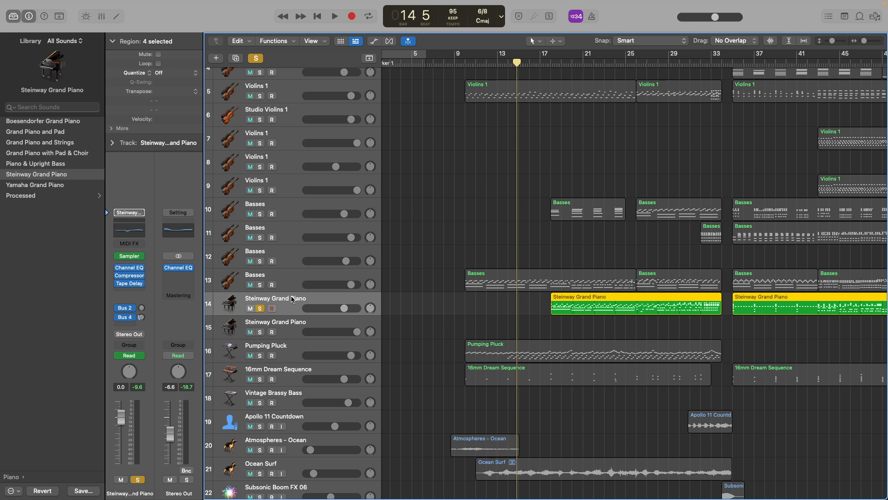
{"action": "left_click", "coordinate": [259, 308]}
{"action": "key", "text": "space"}
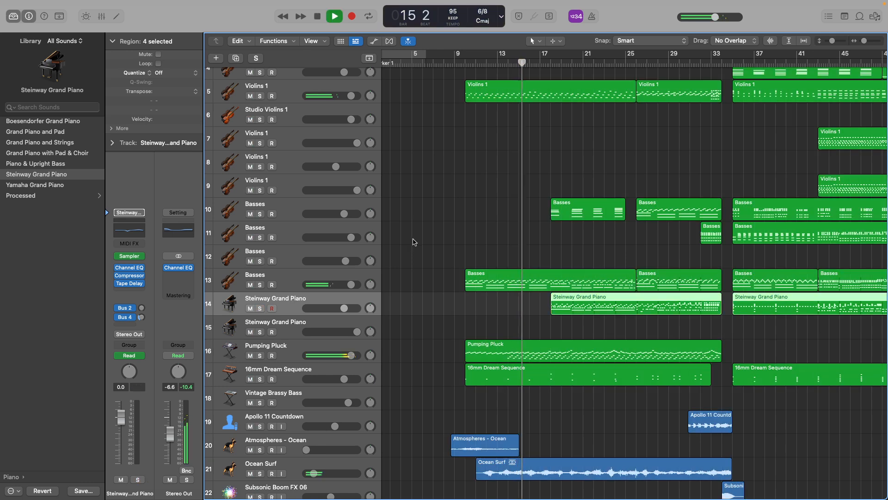
{"action": "scroll", "coordinate": [453, 391], "scroll_direction": "down", "scroll_amount": 5}
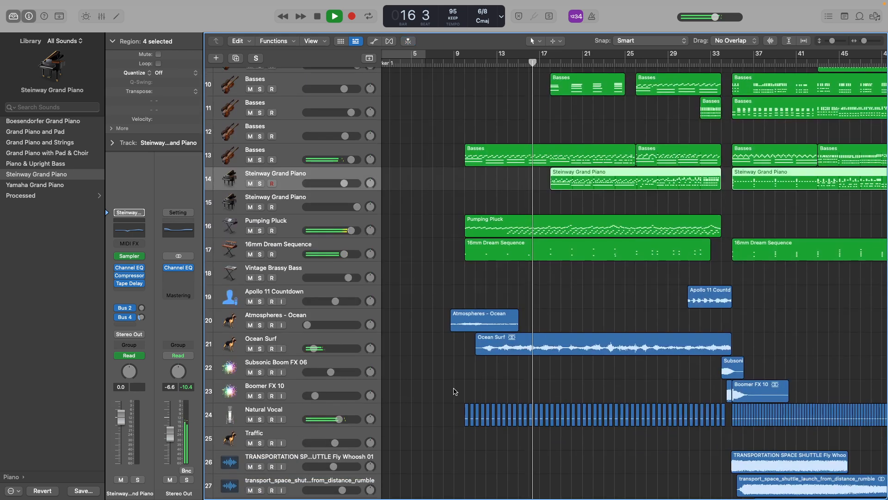
{"action": "scroll", "coordinate": [453, 391], "scroll_direction": "down", "scroll_amount": 4}
{"action": "key", "text": "space"}
Solo the Launch Of Apollo 11 recording on track 29, play it from bar 10 to bar 14, and clear the solo.
{"action": "left_click", "coordinate": [260, 446]}
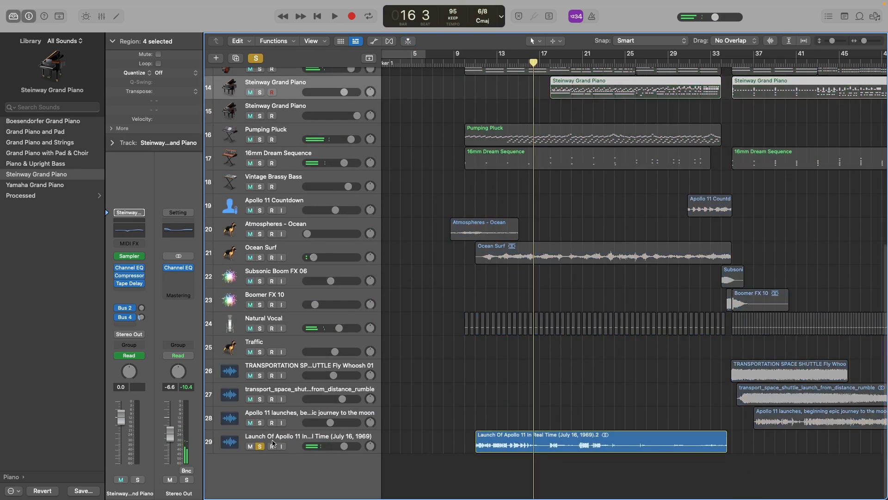
{"action": "left_click", "coordinate": [348, 440]}
{"action": "left_click", "coordinate": [463, 64]}
{"action": "key", "text": "space"}
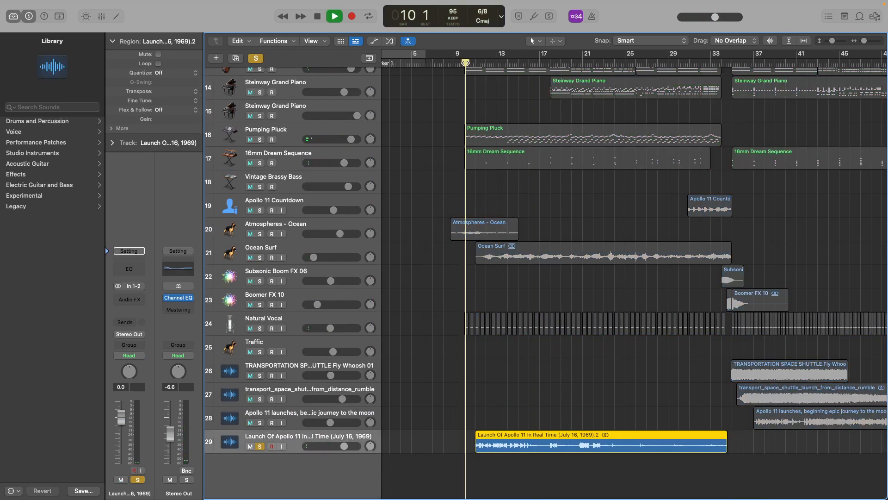
{"action": "scroll", "coordinate": [569, 412], "scroll_direction": "right", "scroll_amount": 2}
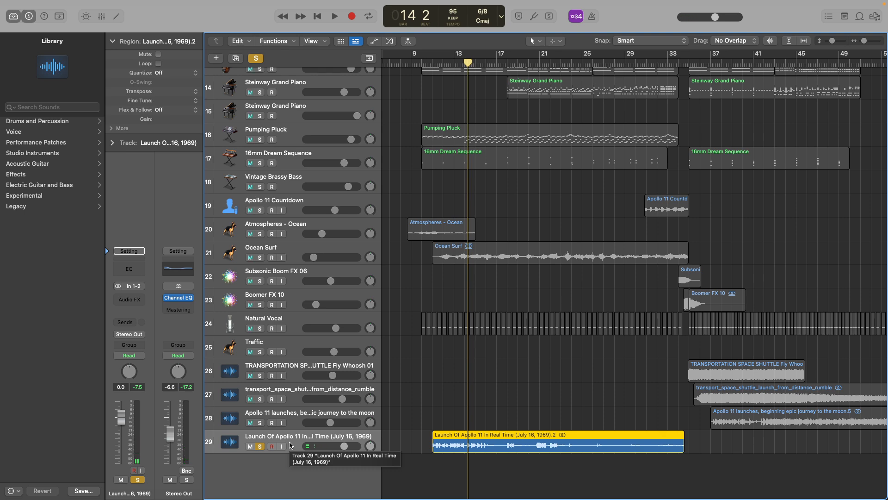
{"action": "left_click", "coordinate": [259, 446]}
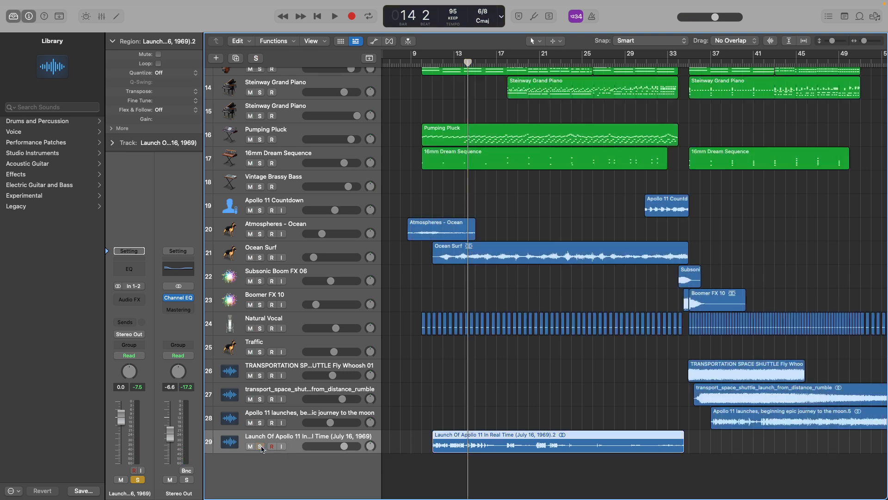
Solo the Natural Vocal track and examine how far its short repeated regions extend along the timeline.
{"action": "left_click", "coordinate": [259, 327]}
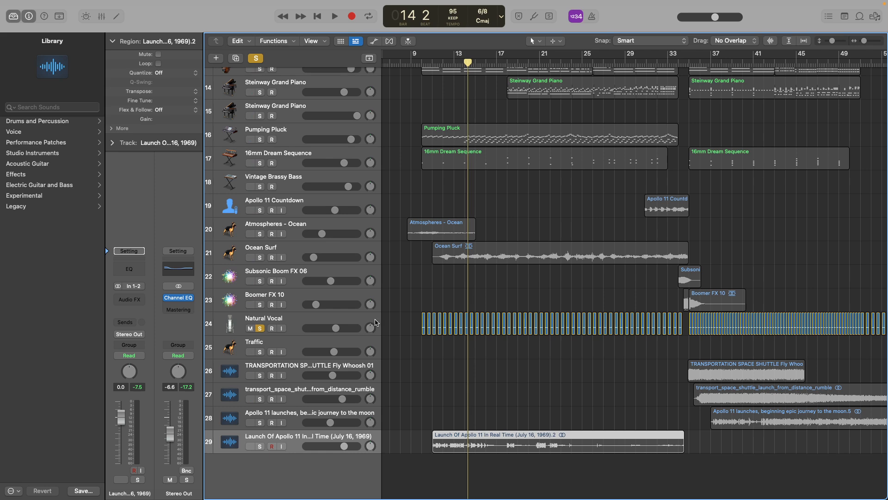
{"action": "key", "text": "super+Left"}
{"action": "key", "text": "super+Left"}
{"action": "scroll", "coordinate": [646, 317], "scroll_direction": "right", "scroll_amount": 5}
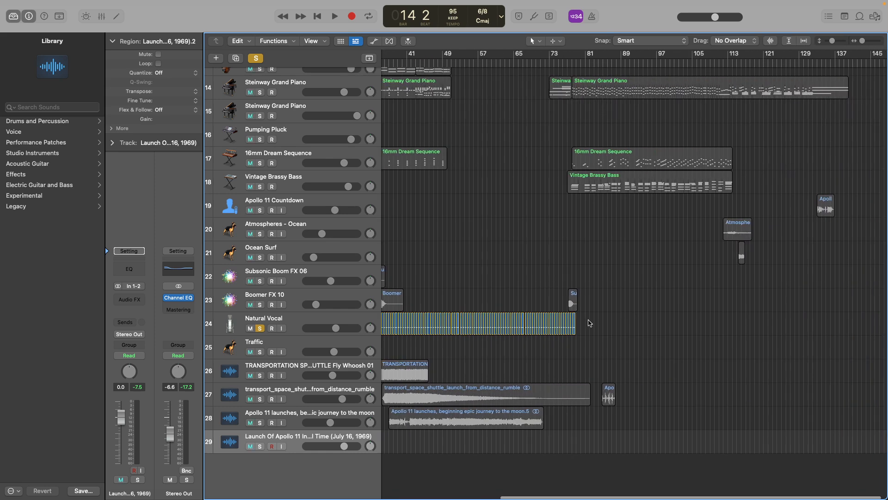
{"action": "key", "text": "super+Right"}
{"action": "key", "text": "super+Right"}
{"action": "key", "text": "super+Right"}
{"action": "key", "text": "super+Right"}
{"action": "key", "text": "super+Right"}
{"action": "scroll", "coordinate": [587, 323], "scroll_direction": "left", "scroll_amount": 10}
Play the soloed Natural Vocal clips from just before bar 10 into bar 12, and clear the solo.
{"action": "left_click", "coordinate": [517, 62]}
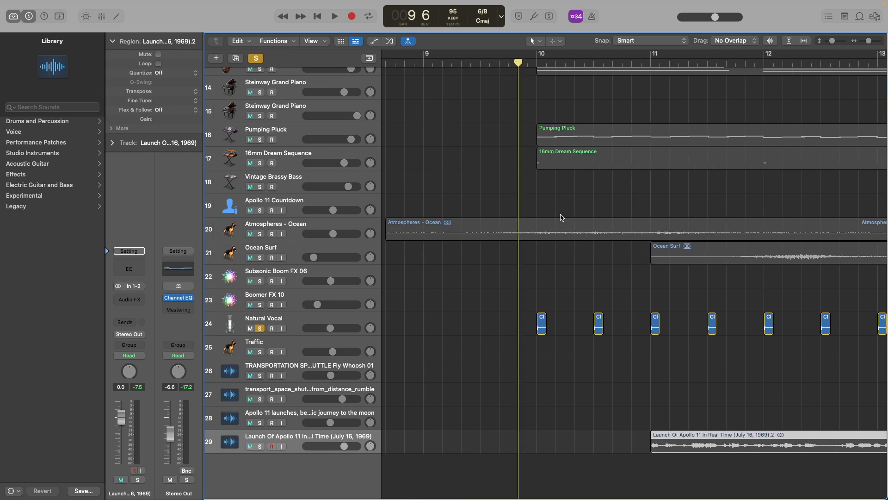
{"action": "key", "text": "space"}
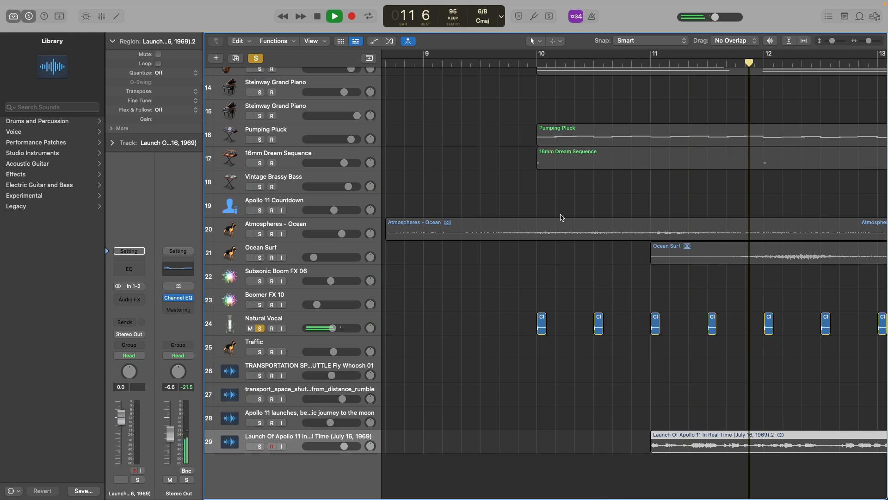
{"action": "key", "text": "space"}
{"action": "left_click", "coordinate": [505, 267], "text": "ctrl+alt"}
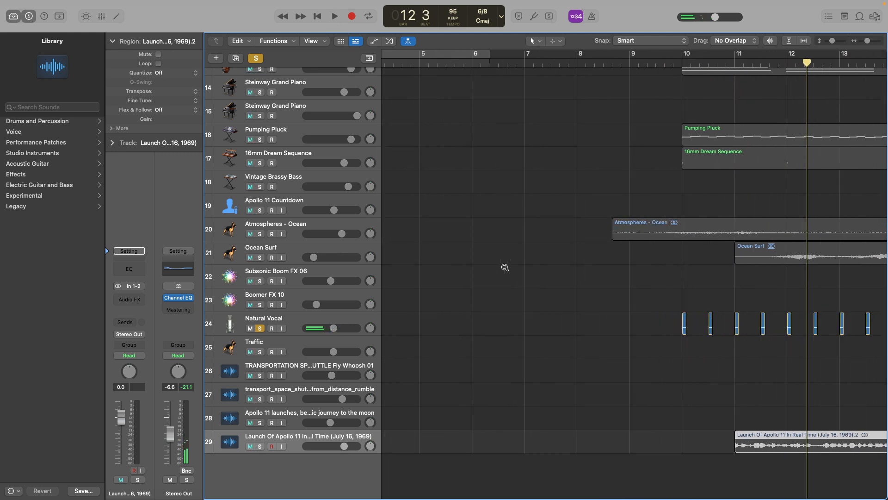
{"action": "left_click", "coordinate": [517, 266], "text": "ctrl+alt"}
{"action": "left_click", "coordinate": [517, 266], "text": "ctrl+alt"}
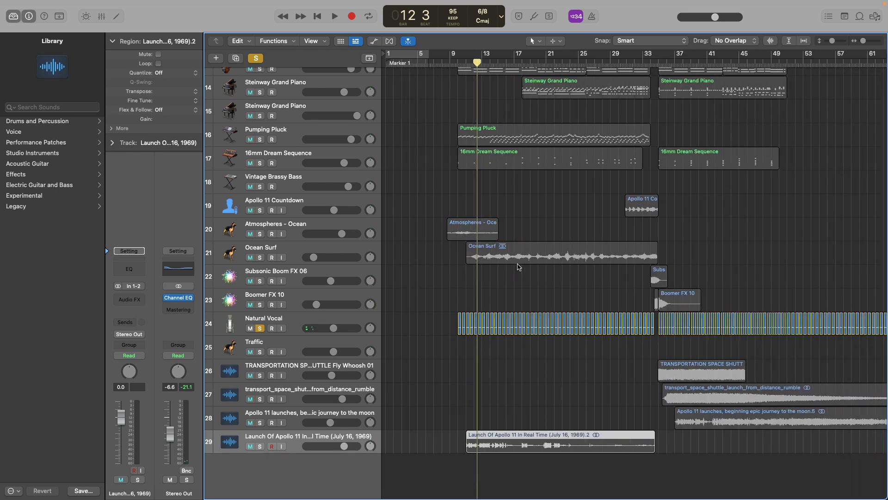
{"action": "left_click", "coordinate": [494, 292]}
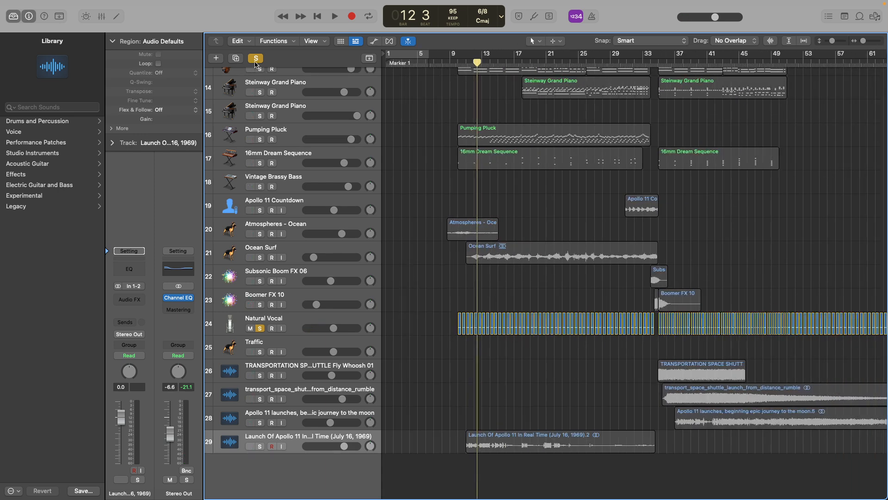
{"action": "left_click", "coordinate": [256, 58]}
Return the playhead to bar 1 and examine the opening 8 Choir & Flute regions on tracks 1 to 3.
{"action": "left_click", "coordinate": [388, 66]}
{"action": "mouse_move", "coordinate": [386, 63]}
{"action": "left_mouse_down"}
{"action": "mouse_move", "coordinate": [410, 63]}
{"action": "mouse_move", "coordinate": [383, 68]}
{"action": "left_mouse_up"}
{"action": "scroll", "coordinate": [556, 60], "scroll_direction": "up", "scroll_amount": 3}
{"action": "scroll", "coordinate": [555, 59], "scroll_direction": "up", "scroll_amount": 1}
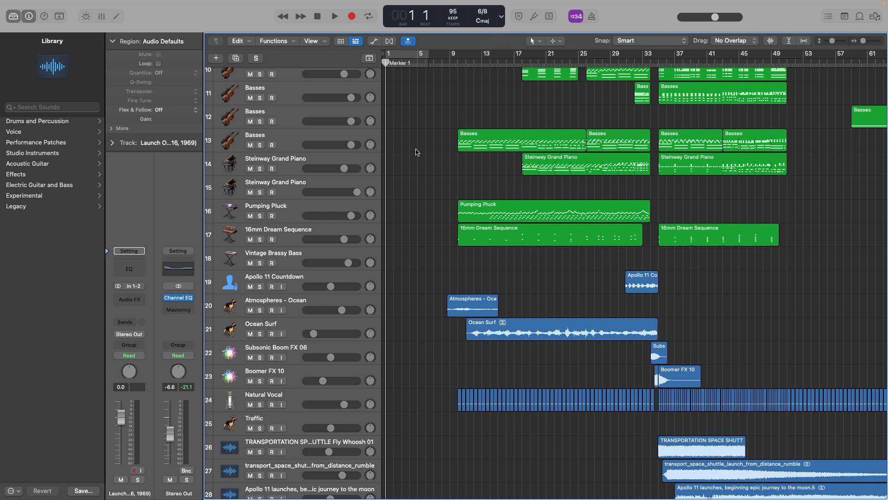
{"action": "key", "text": "super+Right"}
{"action": "key", "text": "super+Right"}
{"action": "scroll", "coordinate": [417, 149], "scroll_direction": "up", "scroll_amount": 10}
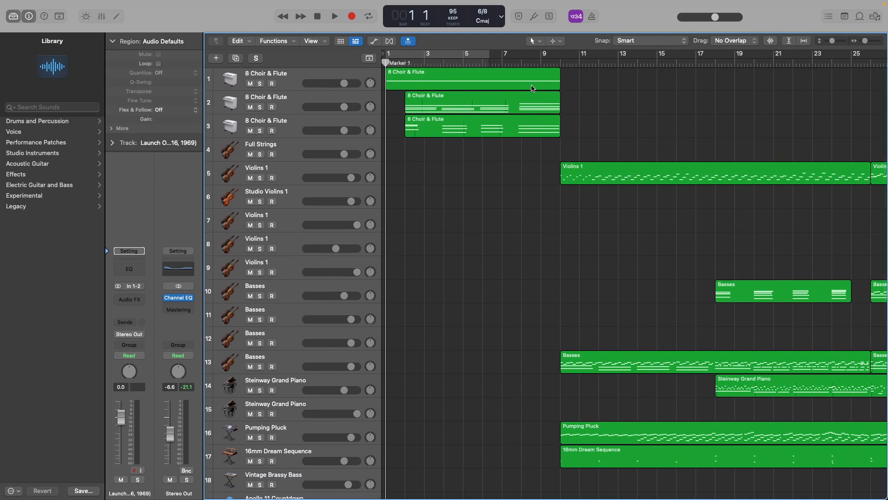
Move the playhead to bar 10 and on to bar 11, and fit all 29 tracks in view.
{"action": "double_click", "coordinate": [552, 63]}
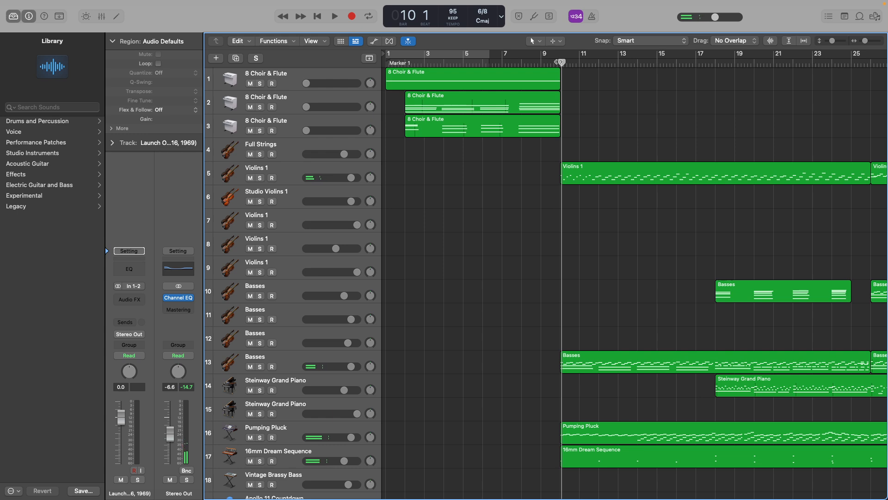
{"action": "left_click_drag", "start_coordinate": [557, 63], "coordinate": [579, 63]}
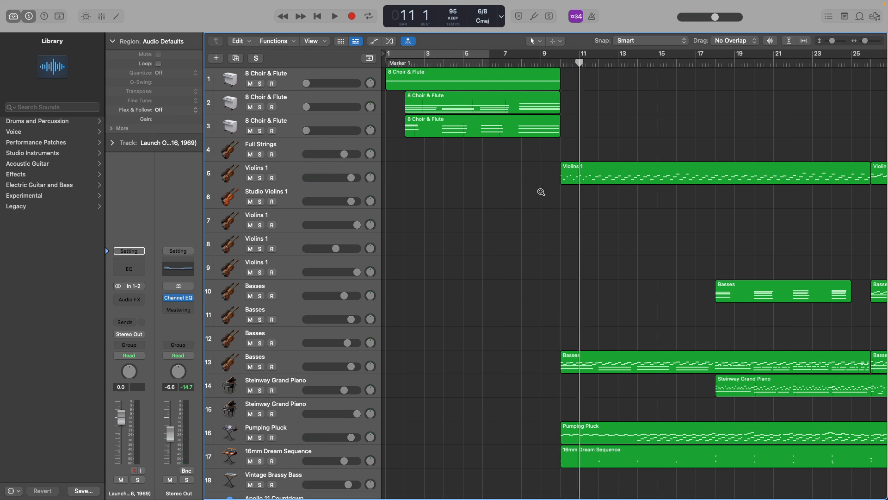
{"action": "scroll", "coordinate": [542, 191], "scroll_direction": "up", "scroll_amount": 2}
{"action": "scroll", "coordinate": [541, 192], "scroll_direction": "down", "scroll_amount": 5}
{"action": "scroll", "coordinate": [541, 192], "scroll_direction": "left", "scroll_amount": 5}
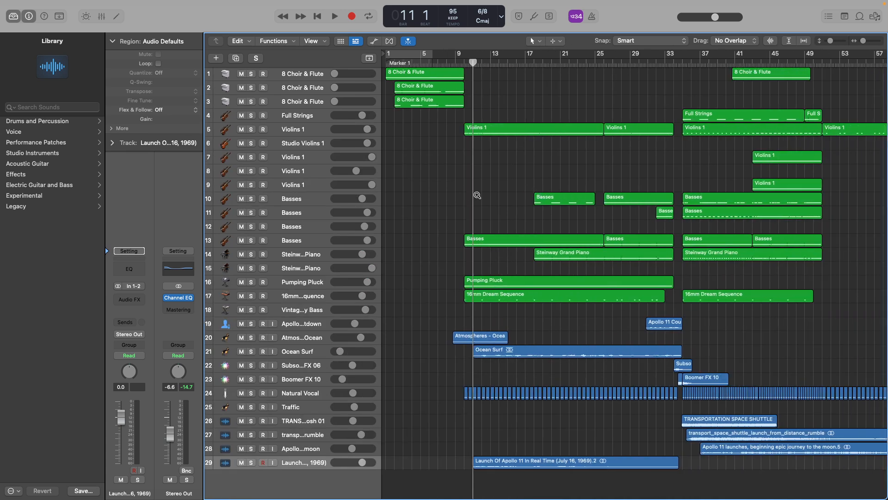
Move the playhead to bar 8 and on to bar 9, and examine the regions on tracks 9 to 29 from there.
{"action": "scroll", "coordinate": [477, 195], "scroll_direction": "up", "scroll_amount": 4}
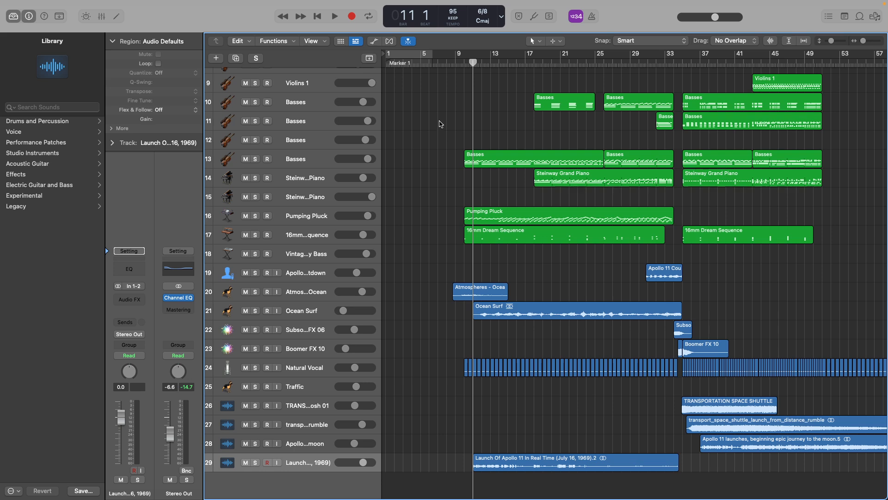
{"action": "left_click", "coordinate": [447, 63]}
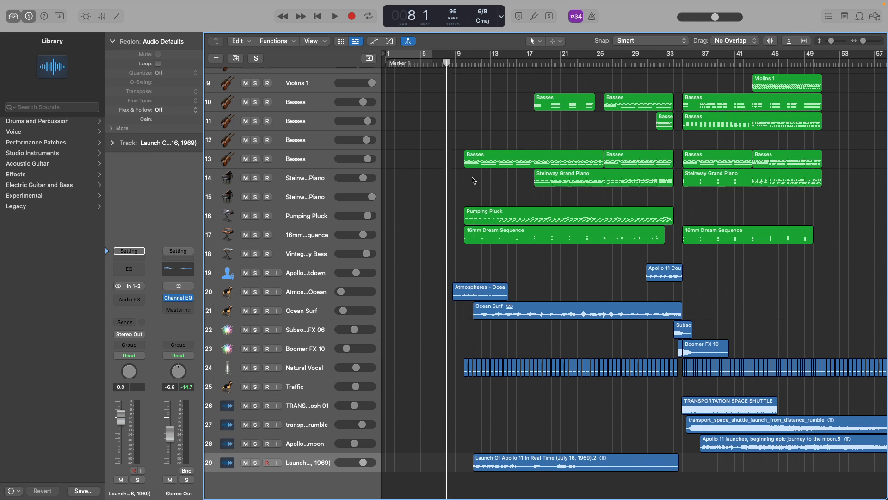
{"action": "left_click", "coordinate": [454, 63]}
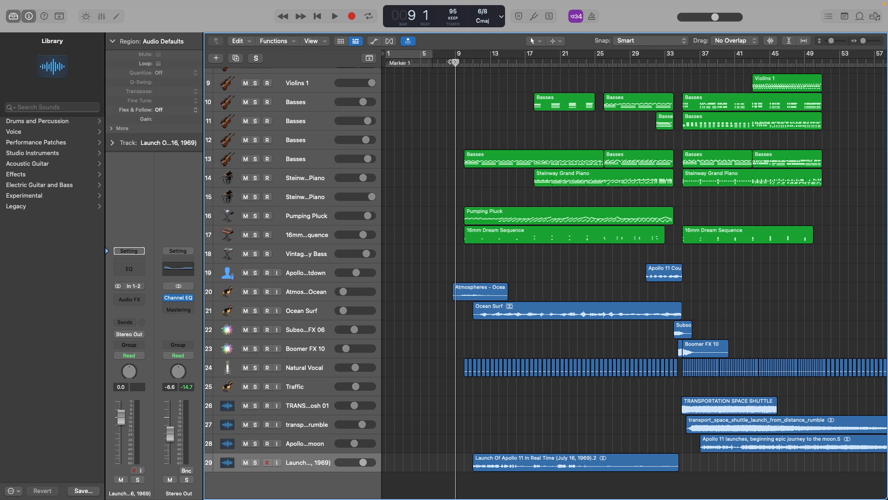
{"action": "scroll", "coordinate": [498, 225], "scroll_direction": "up", "scroll_amount": 5}
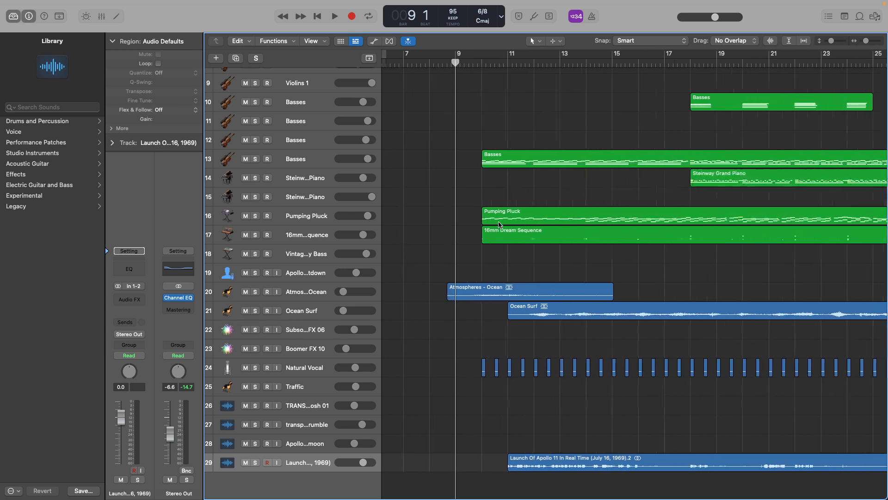
{"action": "scroll", "coordinate": [526, 170], "scroll_direction": "right", "scroll_amount": 5}
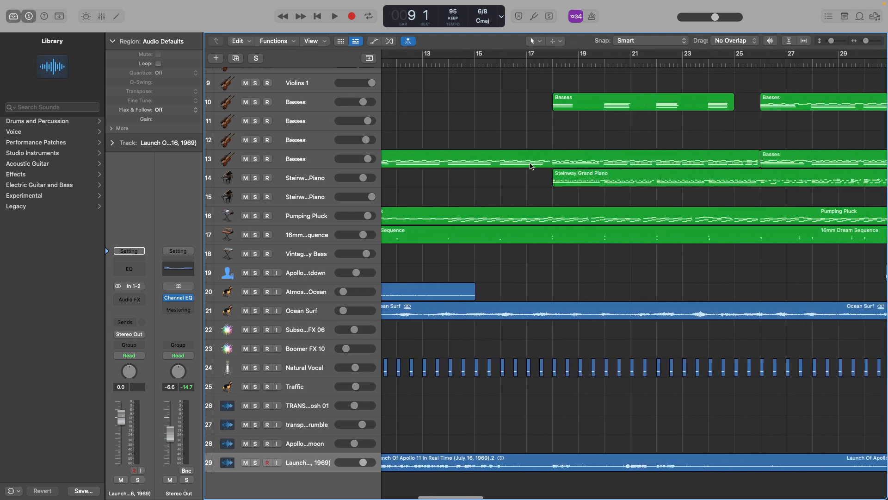
Play the full arrangement from bar 17 into bar 18, where the Steinway Grand Piano enters.
{"action": "left_click", "coordinate": [528, 63]}
{"action": "key", "text": "space"}
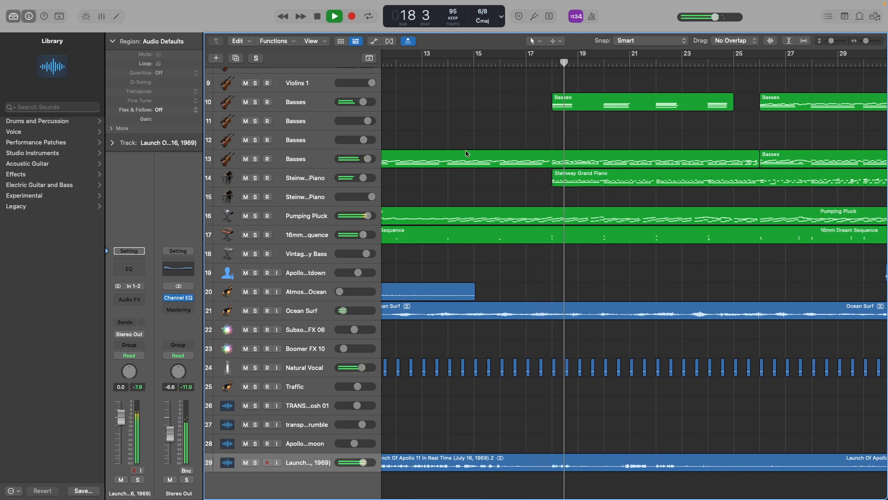
{"action": "scroll", "coordinate": [488, 167], "scroll_direction": "down", "scroll_amount": 4}
{"action": "scroll", "coordinate": [488, 167], "scroll_direction": "down", "scroll_amount": 1}
{"action": "key", "text": "space"}
Solo the Steinway Grand Piano on track 14 and play it from bar 17 to bar 21.
{"action": "left_click", "coordinate": [255, 178]}
{"action": "left_click", "coordinate": [552, 74]}
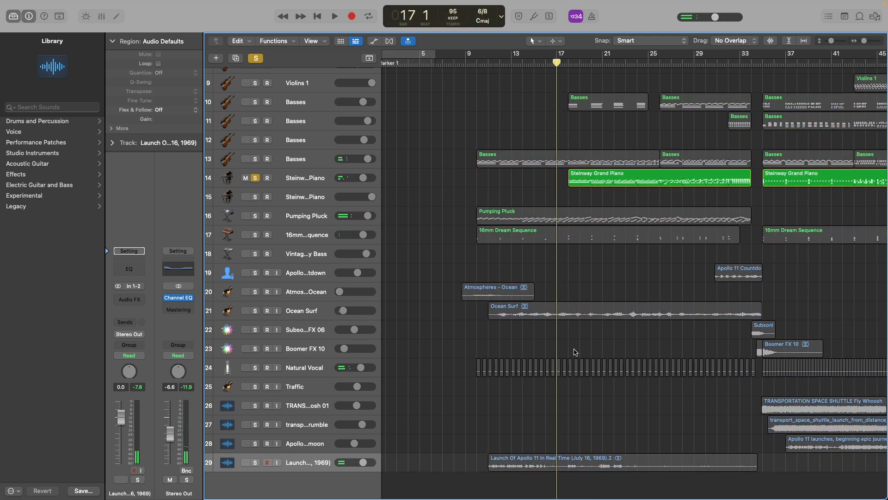
{"action": "left_click", "coordinate": [319, 181]}
{"action": "scroll", "coordinate": [444, 190], "scroll_direction": "right", "scroll_amount": 5}
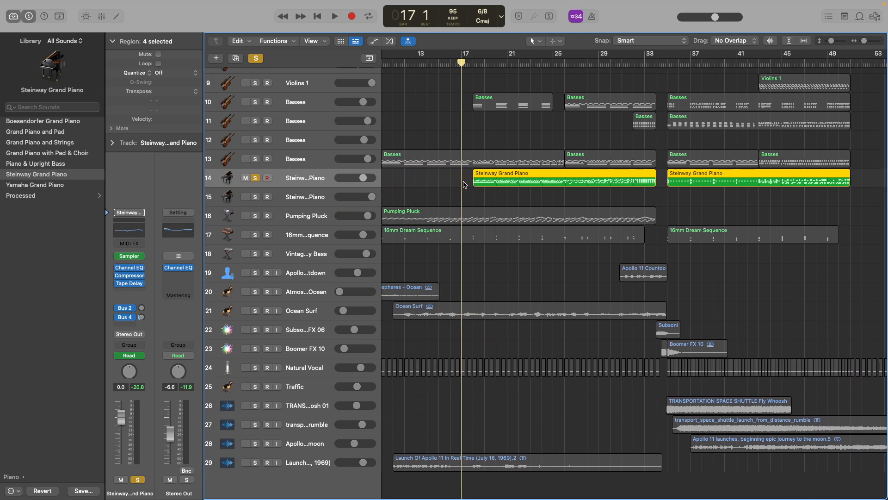
{"action": "key", "text": "space"}
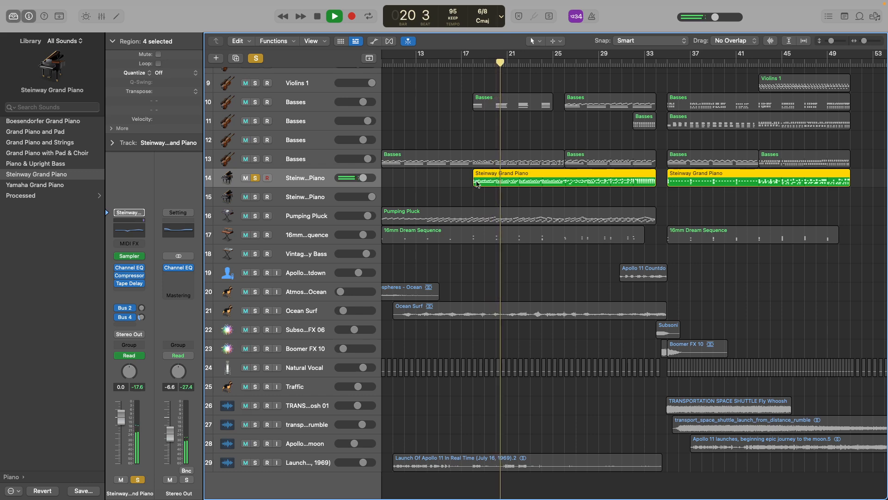
{"action": "key", "text": "space"}
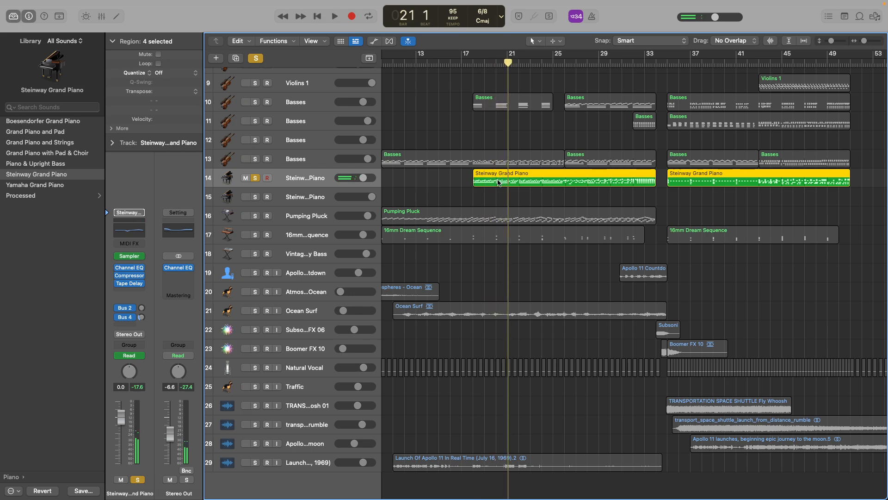
Examine the Steinway Grand Piano notes in the Piano Roll with the playhead at beat 2 of bar 35, and close the editor.
{"action": "double_click", "coordinate": [498, 181]}
{"action": "scroll", "coordinate": [439, 332], "scroll_direction": "right", "scroll_amount": 5}
{"action": "scroll", "coordinate": [439, 332], "scroll_direction": "left", "scroll_amount": 3}
{"action": "left_click", "coordinate": [449, 237]}
{"action": "left_click", "coordinate": [117, 16]}
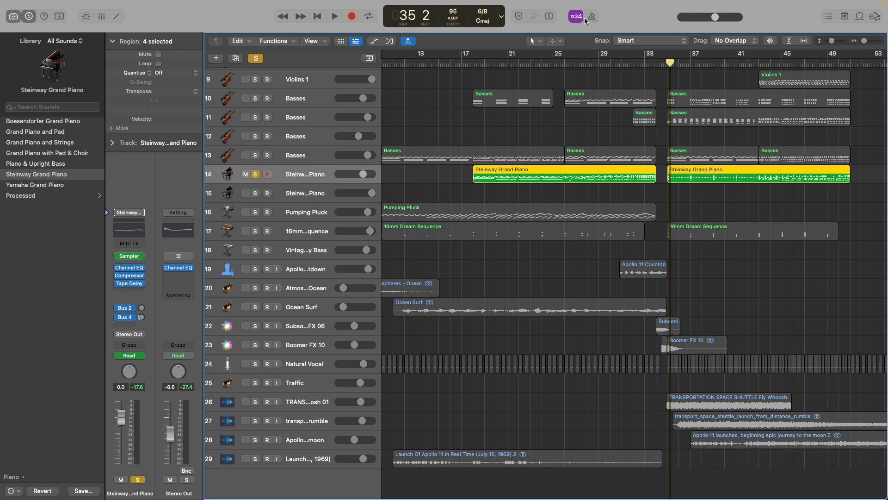
Play from about bar 13 through bar 14 with the metronome on to hear the beat before the piano part.
{"action": "left_click", "coordinate": [414, 65]}
{"action": "key", "text": "space"}
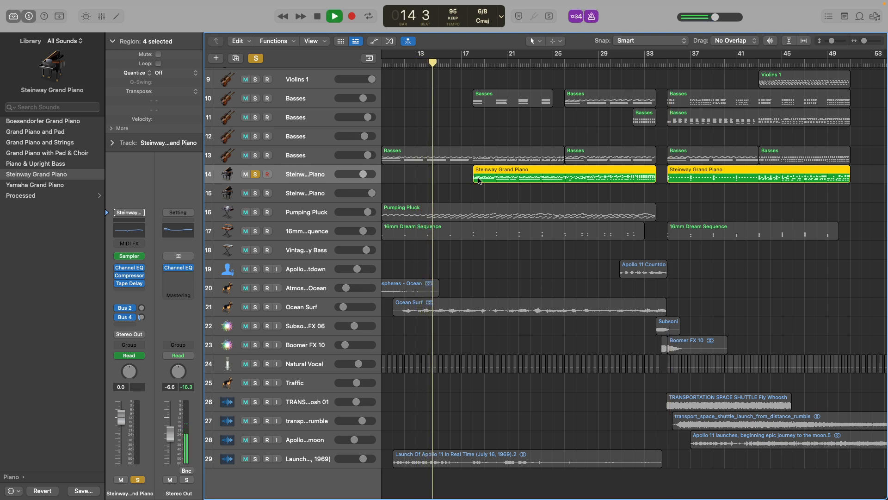
{"action": "key", "text": "space"}
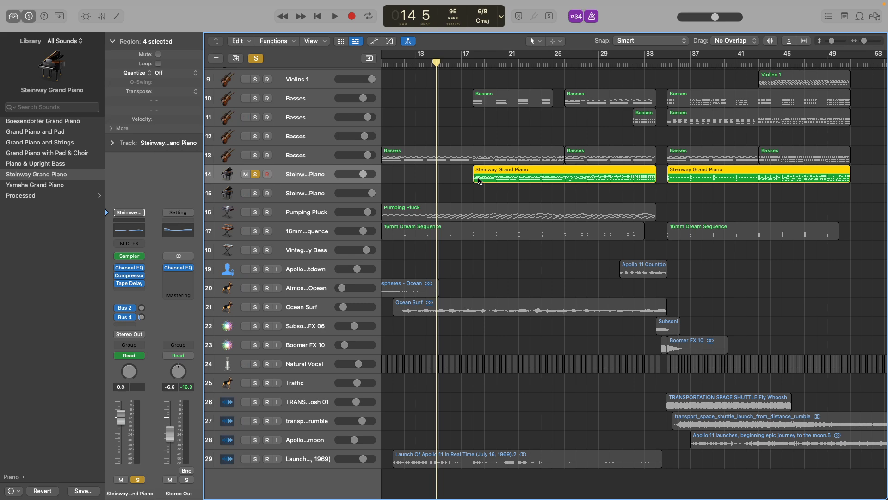
Open the piano regions in the Piano Roll, view the Time Quantize choices, and close the editor.
{"action": "double_click", "coordinate": [478, 180]}
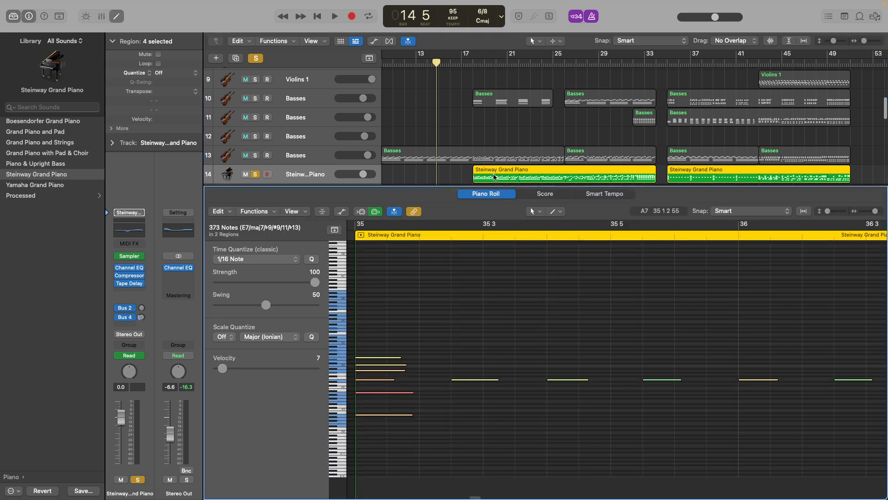
{"action": "left_click", "coordinate": [250, 260]}
{"action": "left_click", "coordinate": [249, 261]}
{"action": "key", "text": "e"}
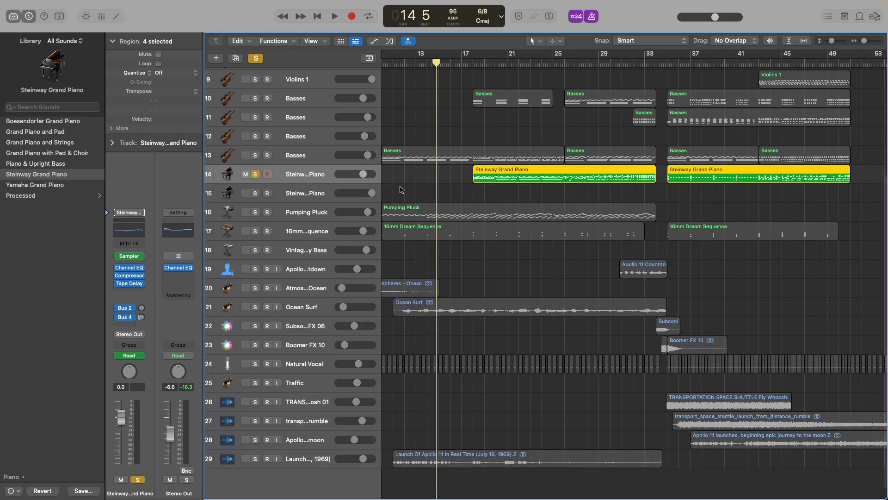
Reopen the Steinway Grand Piano regions in the Piano Roll and move the playhead to beat 3 of bar 35.
{"action": "double_click", "coordinate": [311, 171]}
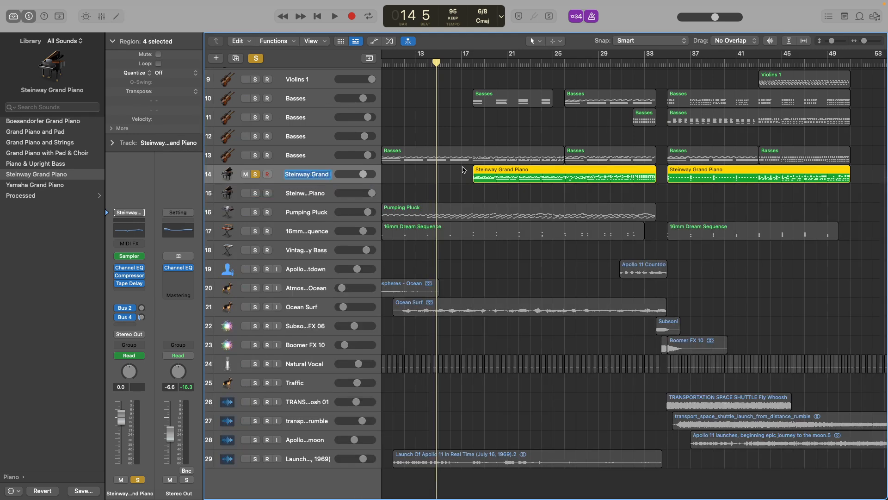
{"action": "double_click", "coordinate": [481, 169]}
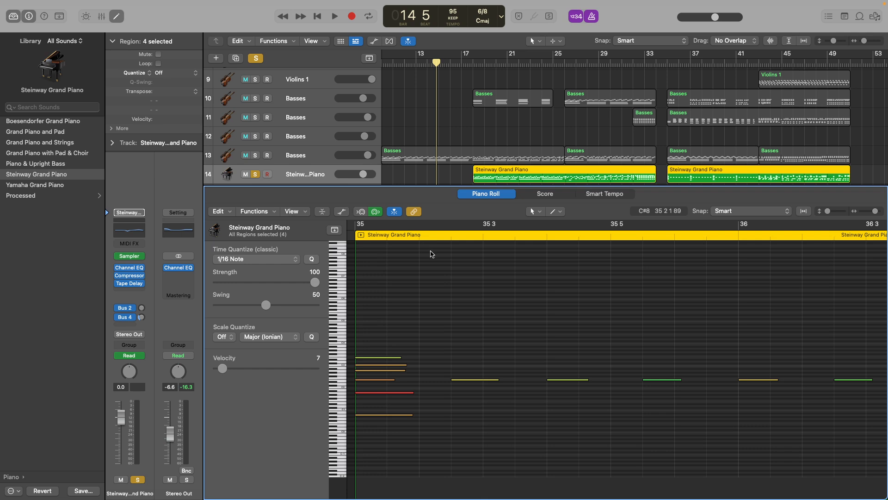
{"action": "left_click", "coordinate": [431, 236]}
{"action": "scroll", "coordinate": [431, 236], "scroll_direction": "down", "scroll_amount": 5}
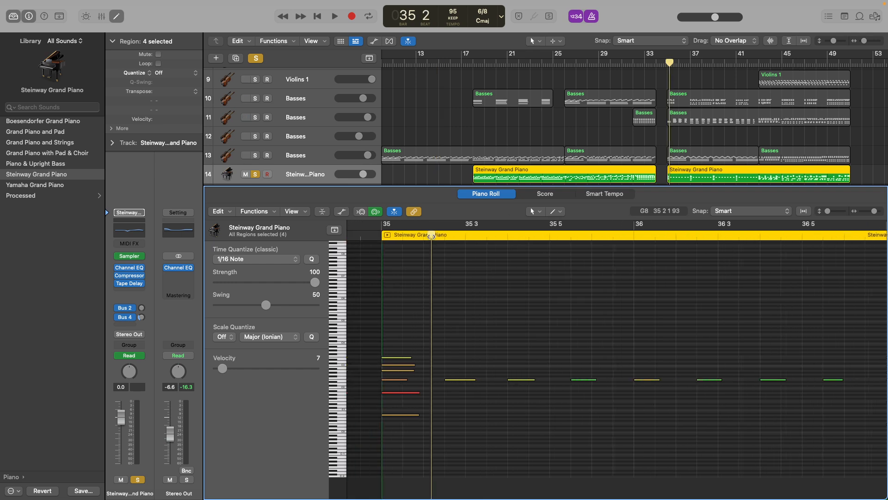
{"action": "left_click_drag", "start_coordinate": [431, 235], "coordinate": [464, 239]}
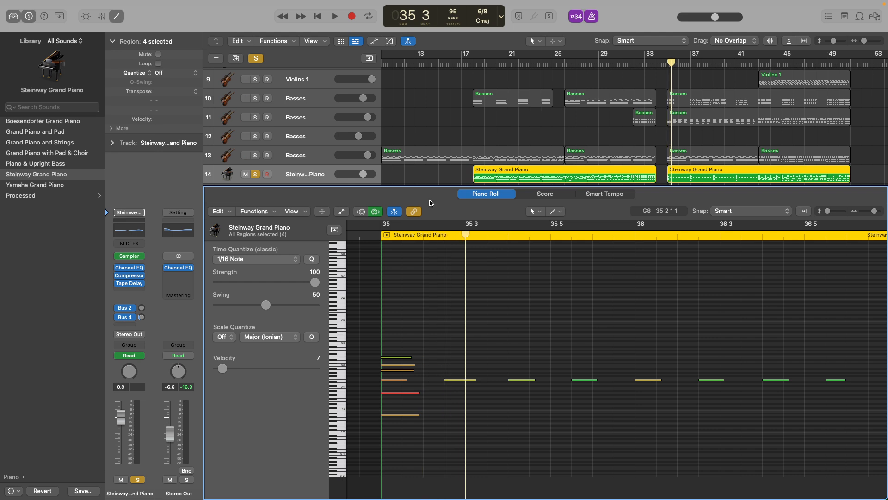
Clear the piano track's solo and close the Piano Roll.
{"action": "left_click", "coordinate": [255, 58]}
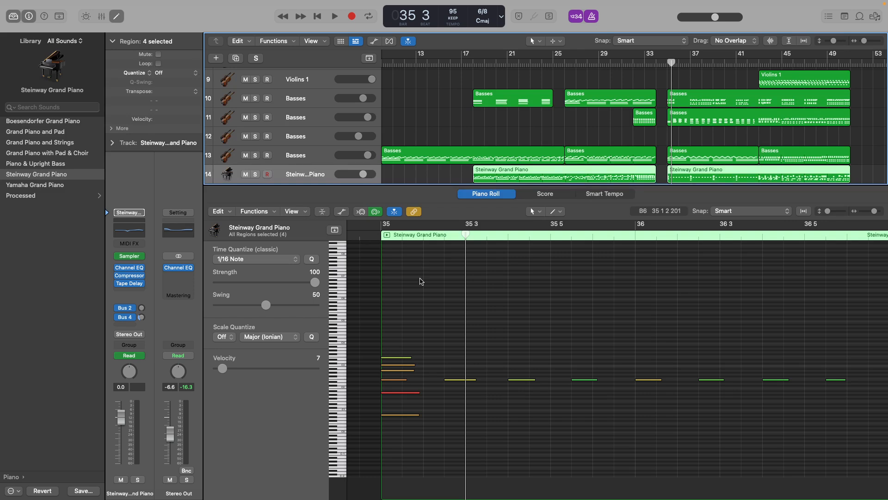
{"action": "key", "text": "super+Left"}
{"action": "left_click", "coordinate": [116, 16]}
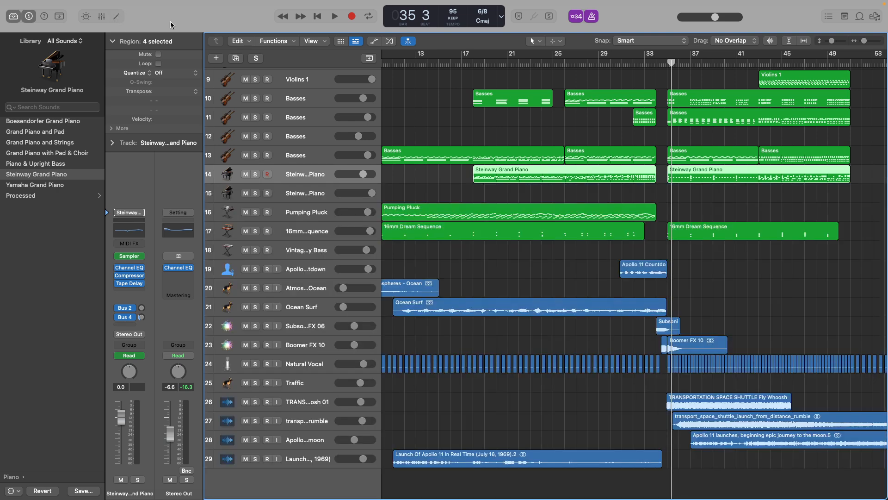
Solo the Steinway Grand Piano on track 14 again and play it from bar 18 into bar 21.
{"action": "left_click", "coordinate": [471, 62]}
{"action": "left_click", "coordinate": [255, 174]}
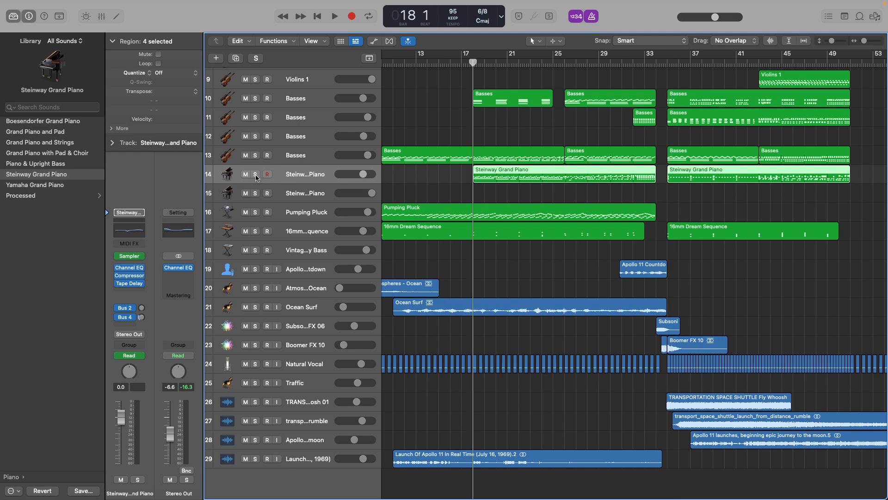
{"action": "key", "text": "space"}
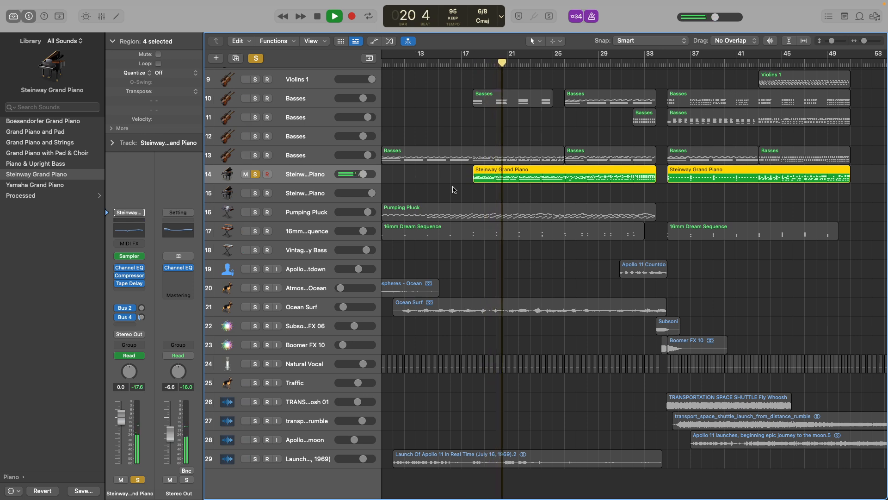
{"action": "key", "text": "space"}
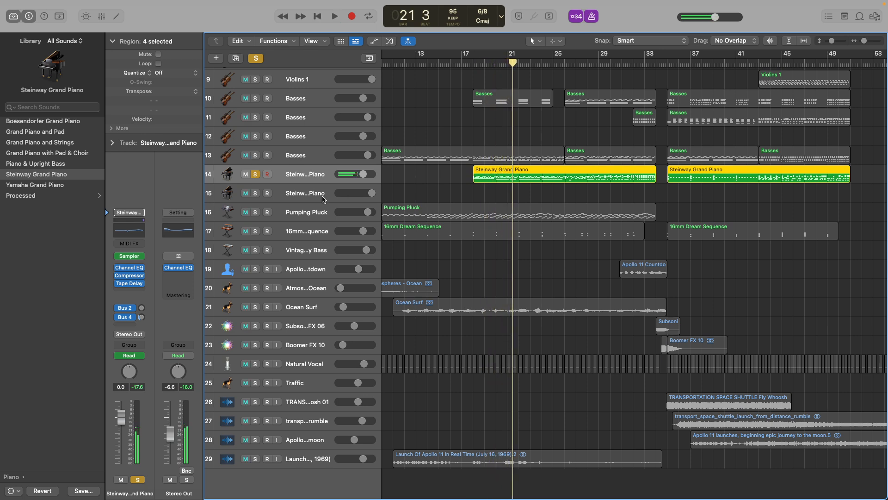
Replay the soloed Steinway Grand Piano part from bar 17 up to bar 25.
{"action": "left_click", "coordinate": [463, 60]}
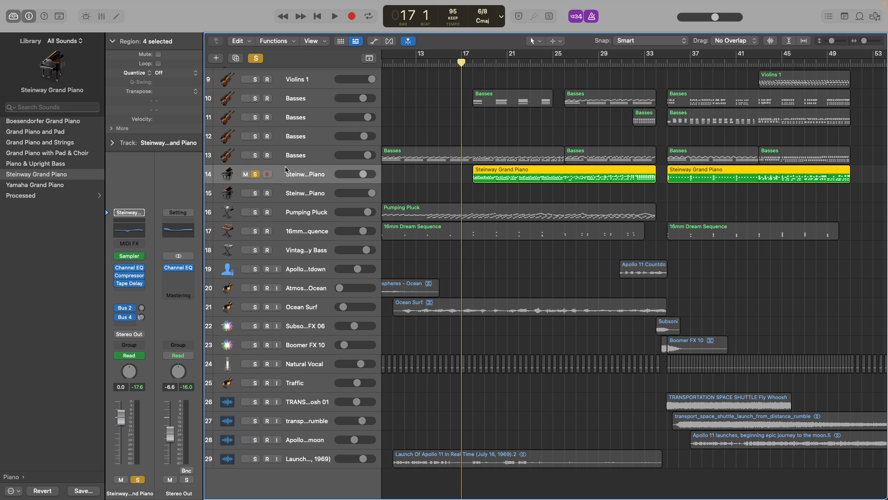
{"action": "key", "text": "space"}
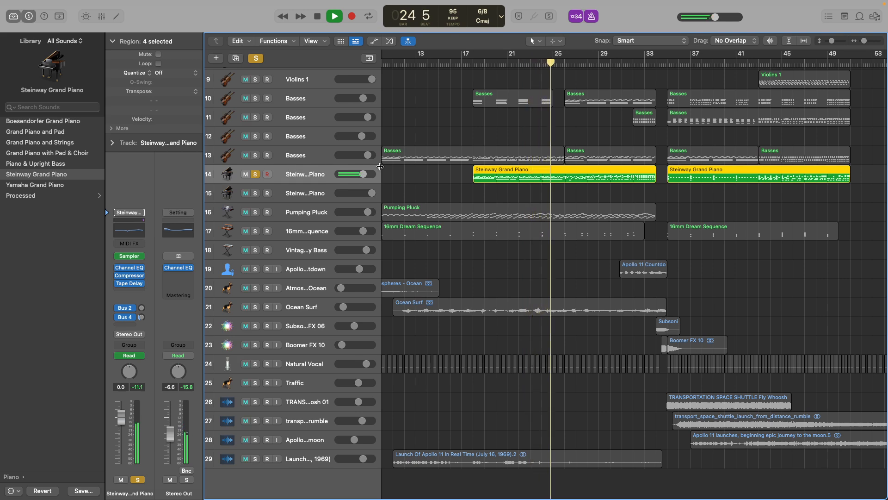
{"action": "key", "text": "space"}
Switch the solo from the piano to the Basses on track 10 and play them from about bar 17 into bar 24.
{"action": "scroll", "coordinate": [428, 171], "scroll_direction": "up", "scroll_amount": 5}
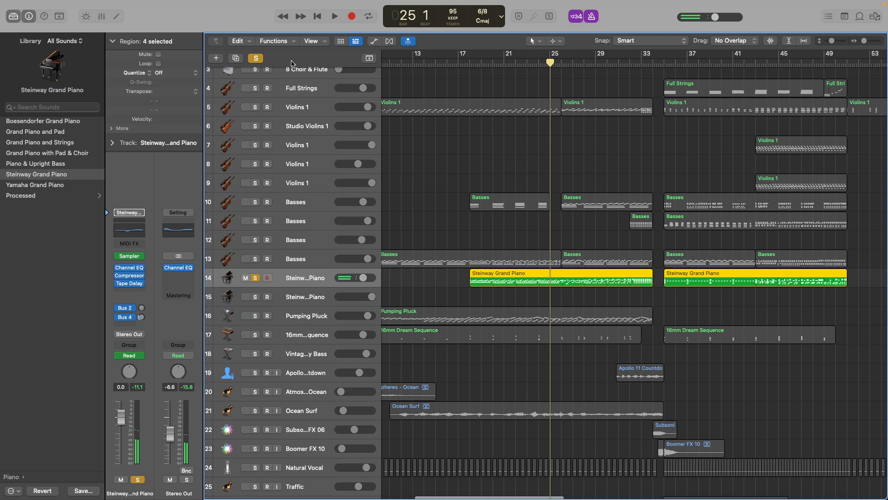
{"action": "left_click", "coordinate": [256, 59]}
{"action": "left_click", "coordinate": [254, 202]}
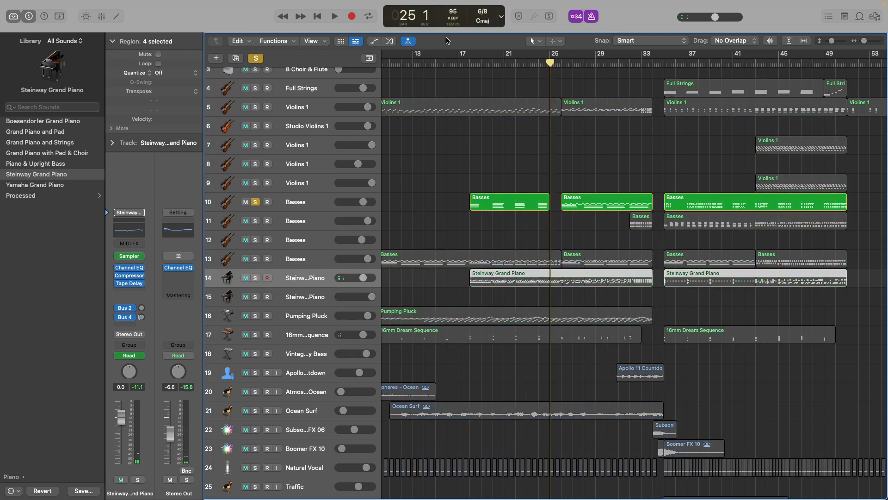
{"action": "left_click", "coordinate": [466, 65]}
{"action": "key", "text": "space"}
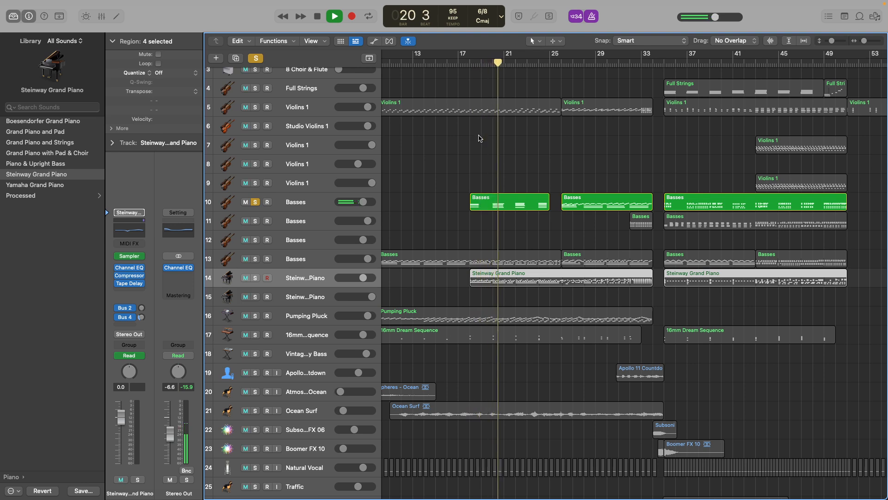
Clear the Basses solo during playback and play all the tracks together into bar 27.
{"action": "left_click", "coordinate": [255, 59]}
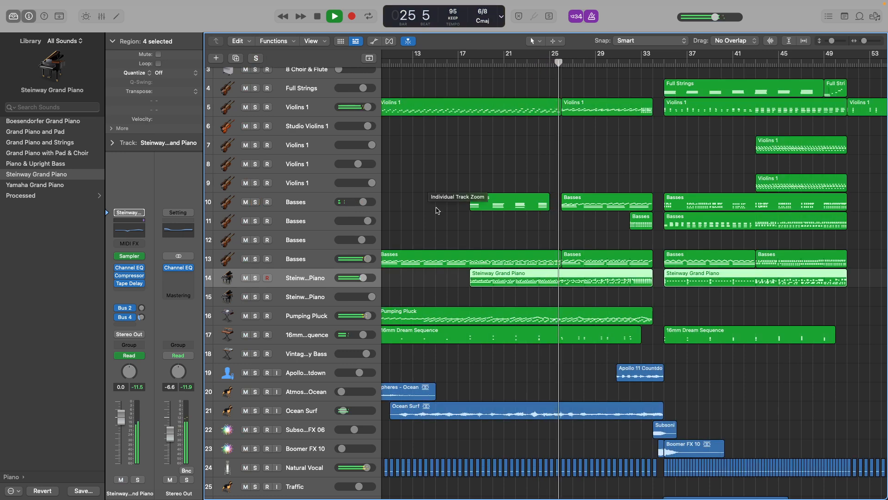
{"action": "scroll", "coordinate": [323, 264], "scroll_direction": "right", "scroll_amount": 1}
{"action": "scroll", "coordinate": [323, 264], "scroll_direction": "down", "scroll_amount": 2}
{"action": "key", "text": "space"}
Solo and select the Pumping Pluck track, and play it from bar 9 into bar 11 with the metronome off.
{"action": "left_click", "coordinate": [254, 287]}
{"action": "scroll", "coordinate": [486, 293], "scroll_direction": "left", "scroll_amount": 4}
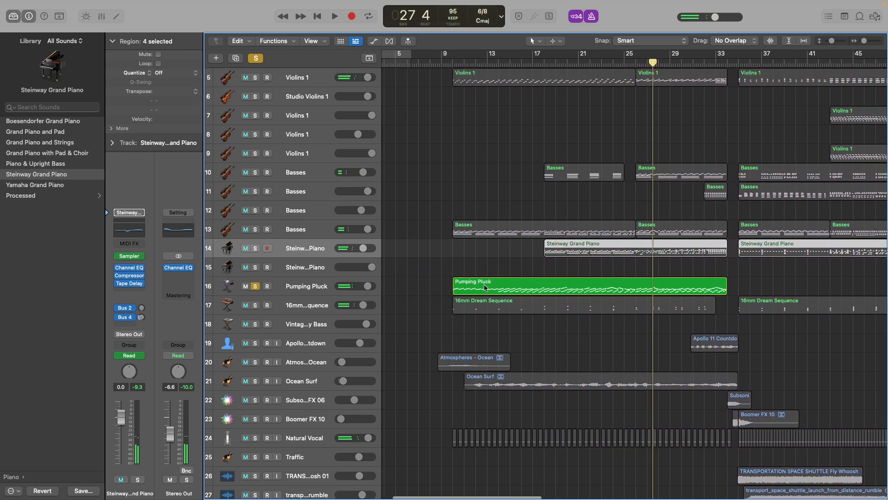
{"action": "left_click", "coordinate": [442, 63]}
{"action": "key", "text": "space"}
{"action": "key", "text": "space"}
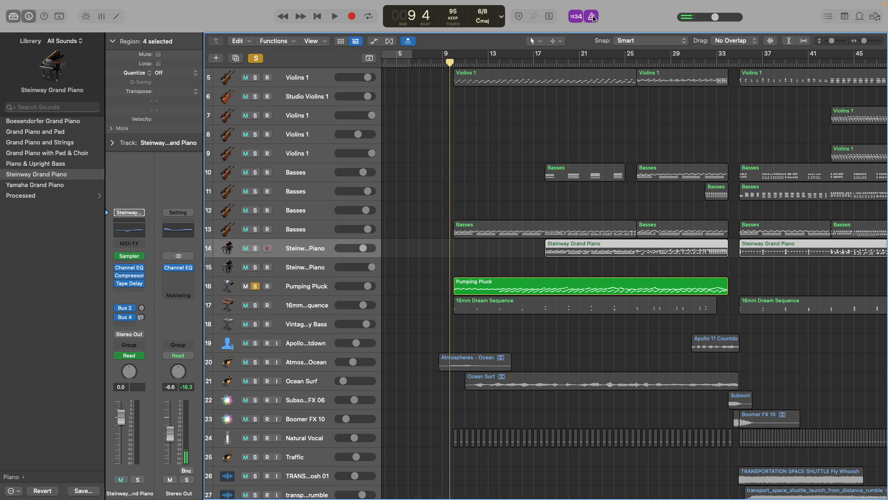
{"action": "key", "text": "space"}
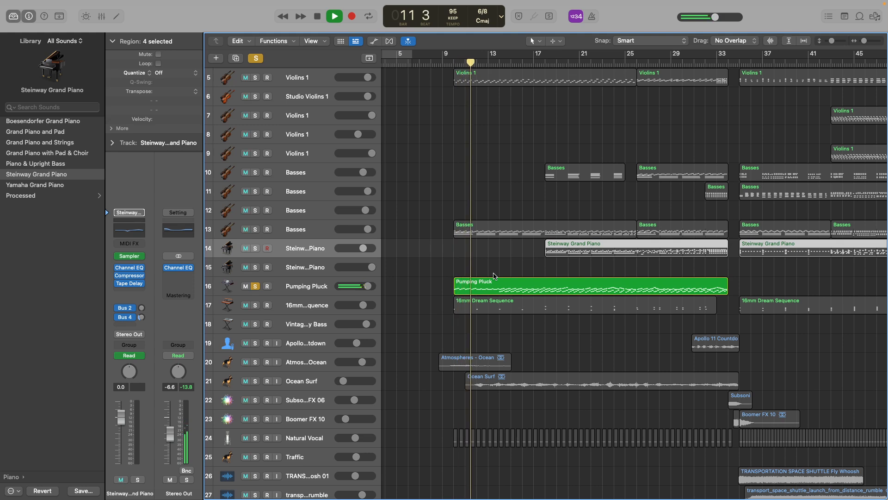
{"action": "key", "text": "space"}
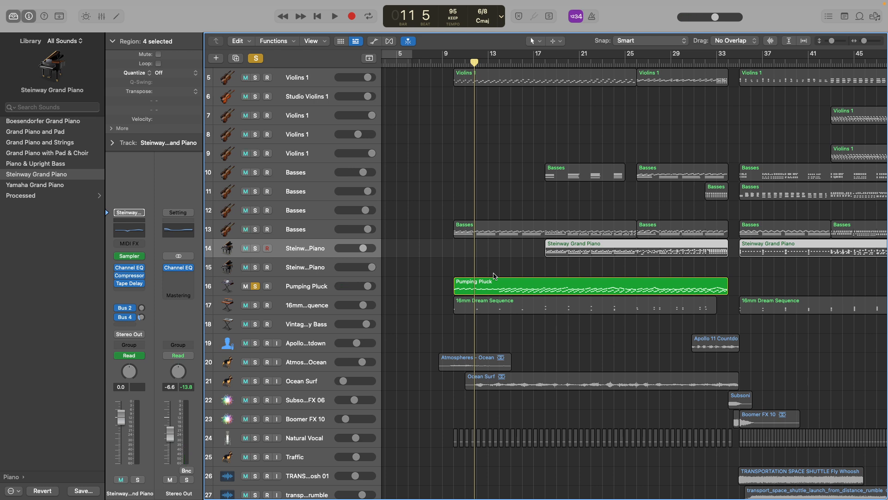
{"action": "left_click", "coordinate": [309, 288]}
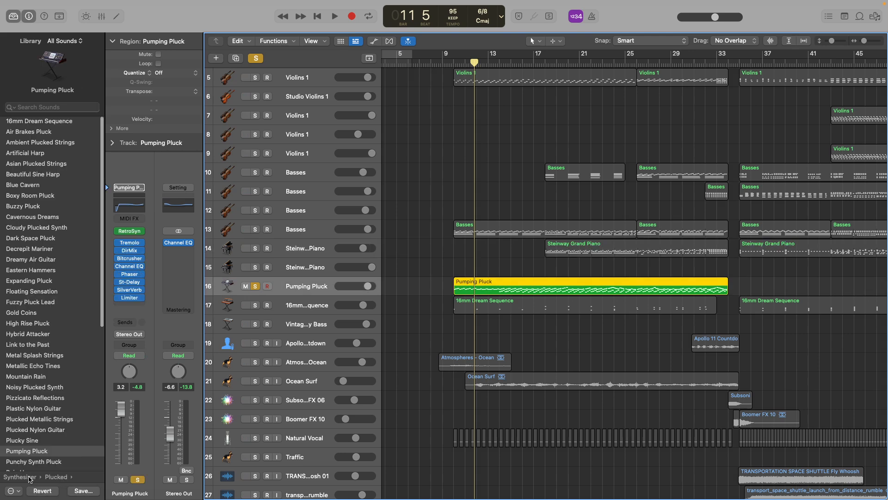
Replay the soloed Pumping Pluck part from about bar 9 into bar 17.
{"action": "left_click", "coordinate": [444, 65]}
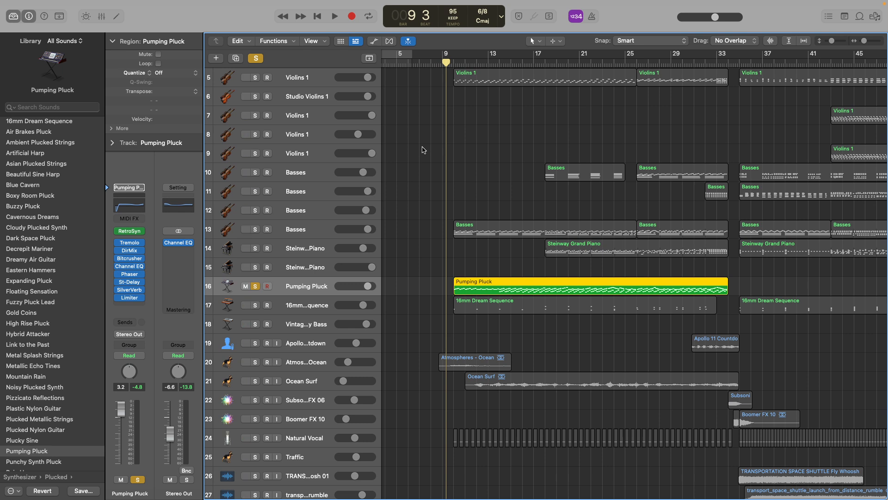
{"action": "scroll", "coordinate": [46, 284], "scroll_direction": "down", "scroll_amount": 3}
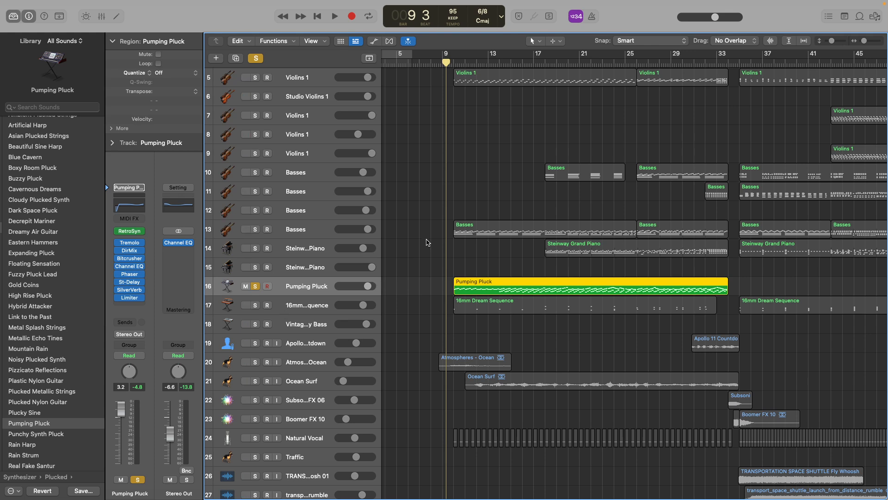
{"action": "key", "text": "space"}
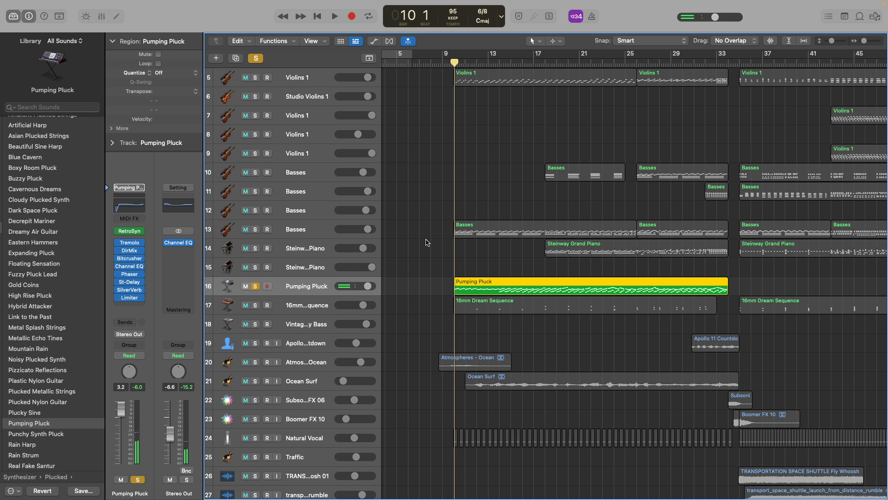
{"action": "left_click", "coordinate": [451, 67]}
{"action": "key", "text": "space"}
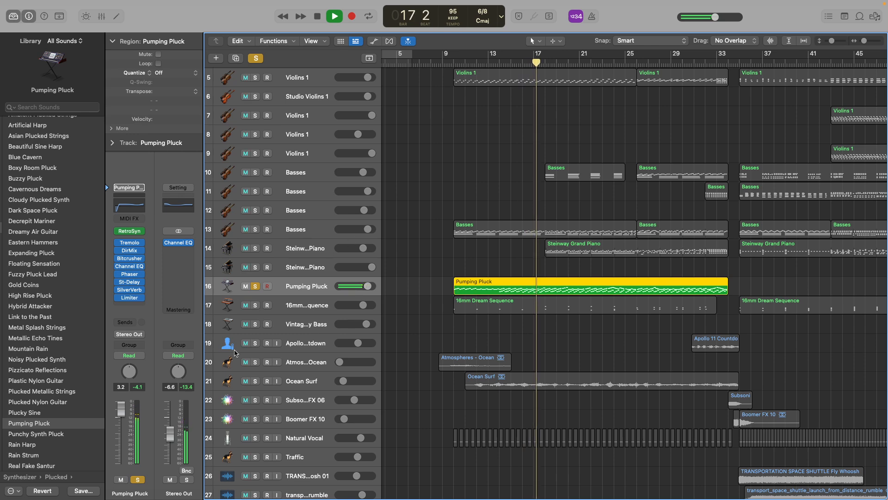
Clear the Pumping Pluck solo during playback and play all the tracks together from bar 17 into bar 25.
{"action": "left_click", "coordinate": [255, 285]}
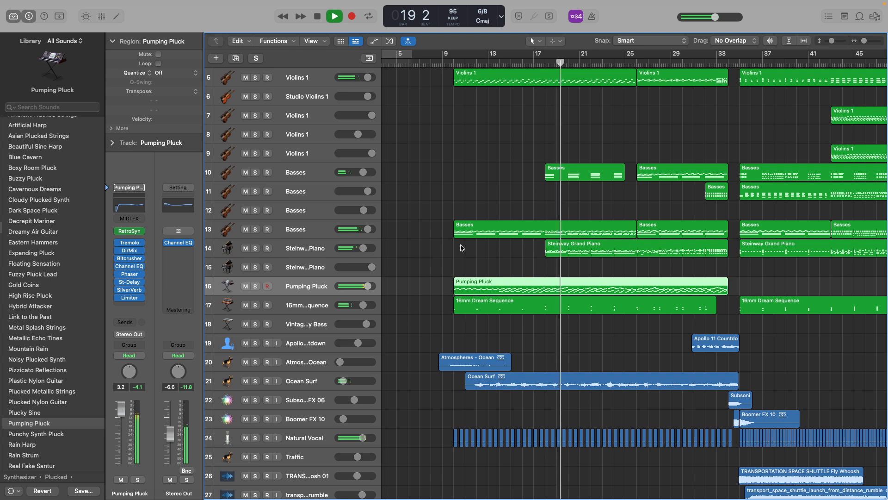
{"action": "scroll", "coordinate": [467, 246], "scroll_direction": "right", "scroll_amount": 5}
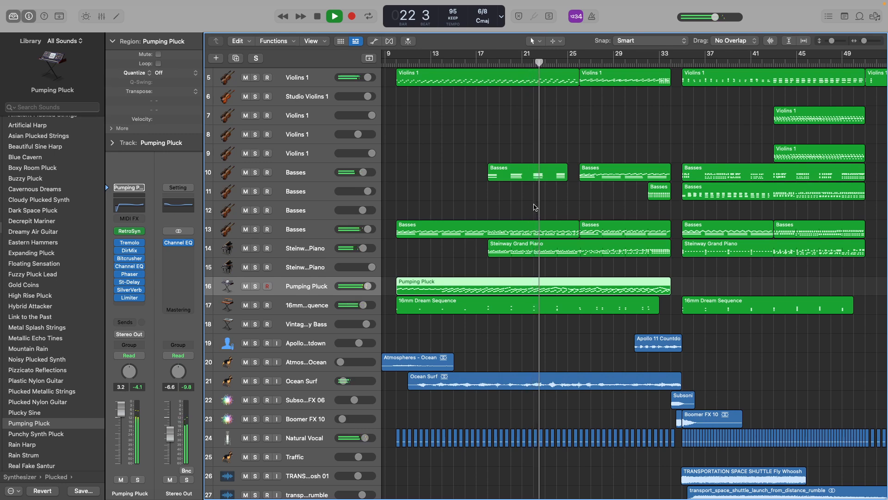
{"action": "scroll", "coordinate": [536, 207], "scroll_direction": "right", "scroll_amount": 3}
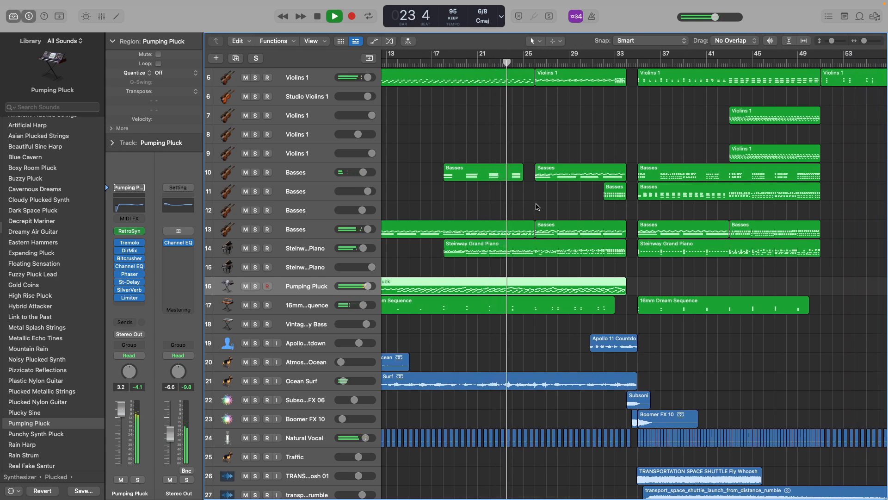
{"action": "scroll", "coordinate": [535, 207], "scroll_direction": "right", "scroll_amount": 2}
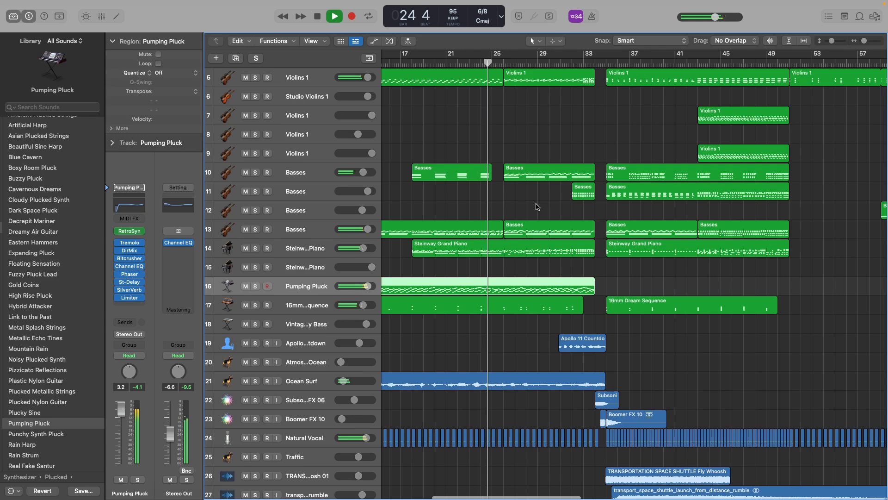
{"action": "scroll", "coordinate": [536, 206], "scroll_direction": "right", "scroll_amount": 2}
{"action": "scroll", "coordinate": [536, 206], "scroll_direction": "down", "scroll_amount": 2}
{"action": "scroll", "coordinate": [535, 207], "scroll_direction": "down", "scroll_amount": 1}
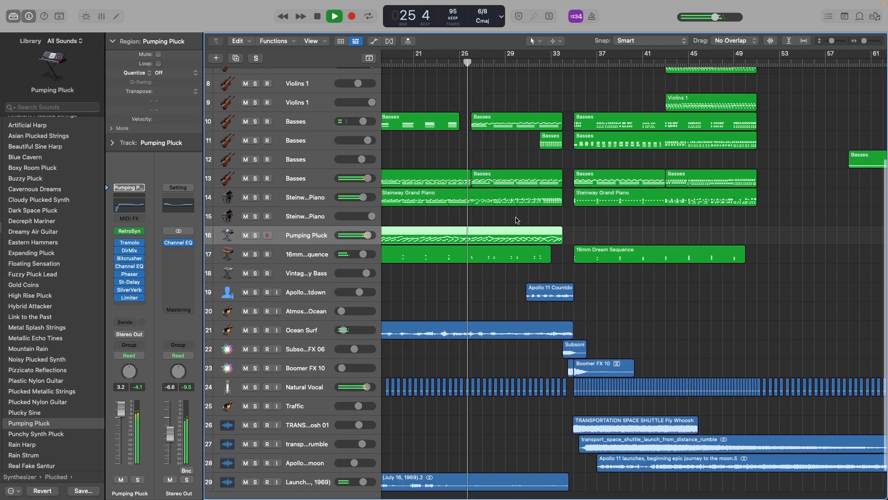
Solo the Natural Vocal track briefly during playback, clear its solo and let all the tracks play on into bar 34.
{"action": "left_click", "coordinate": [255, 387]}
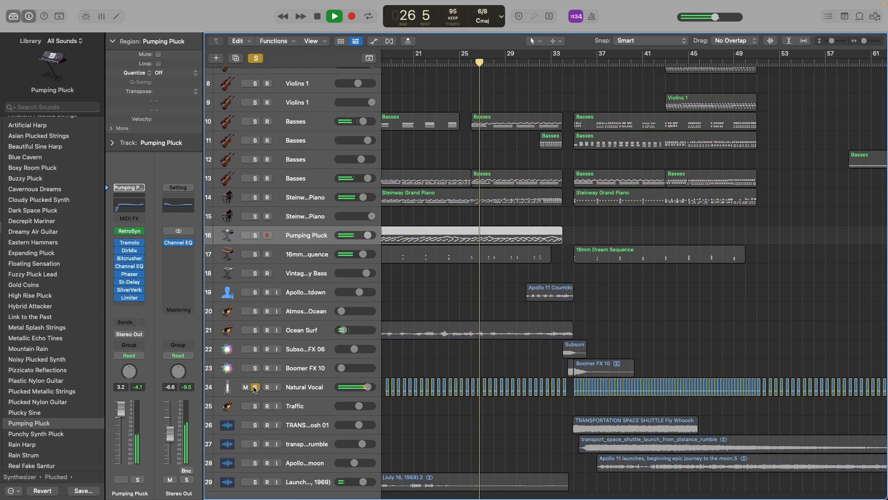
{"action": "left_click", "coordinate": [255, 387]}
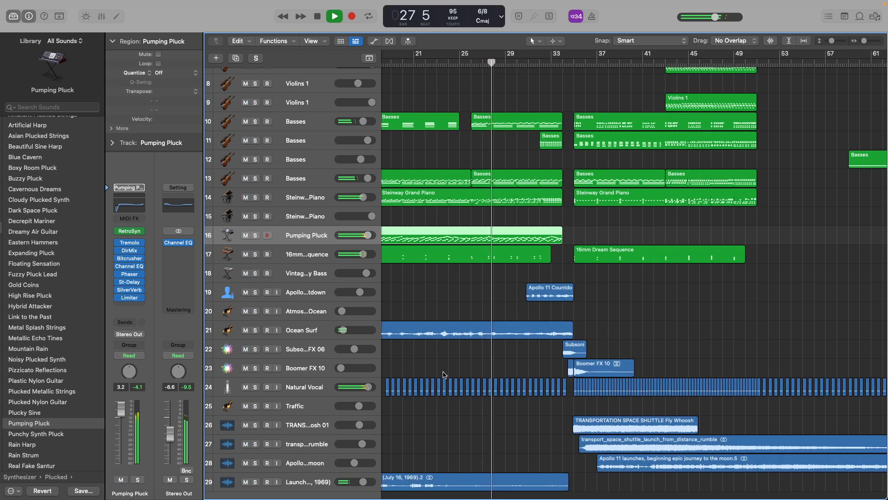
{"action": "scroll", "coordinate": [454, 317], "scroll_direction": "right", "scroll_amount": 2}
{"action": "scroll", "coordinate": [454, 316], "scroll_direction": "right", "scroll_amount": 2}
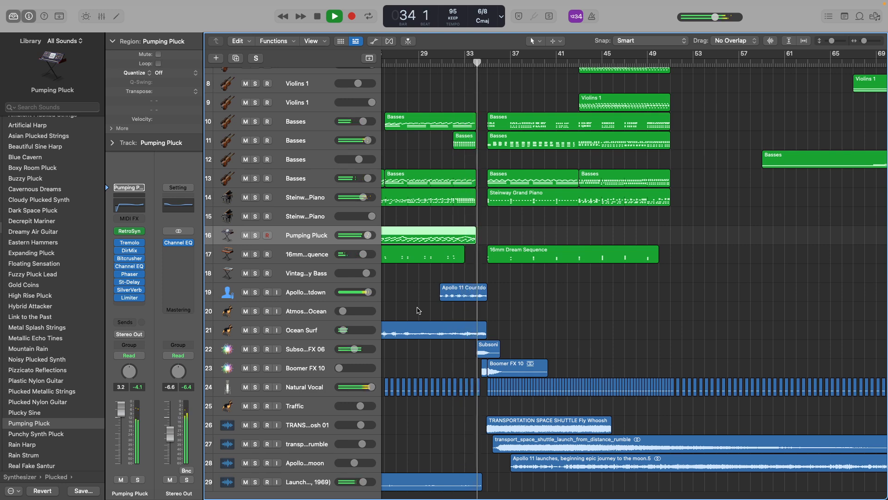
{"action": "key", "text": "space"}
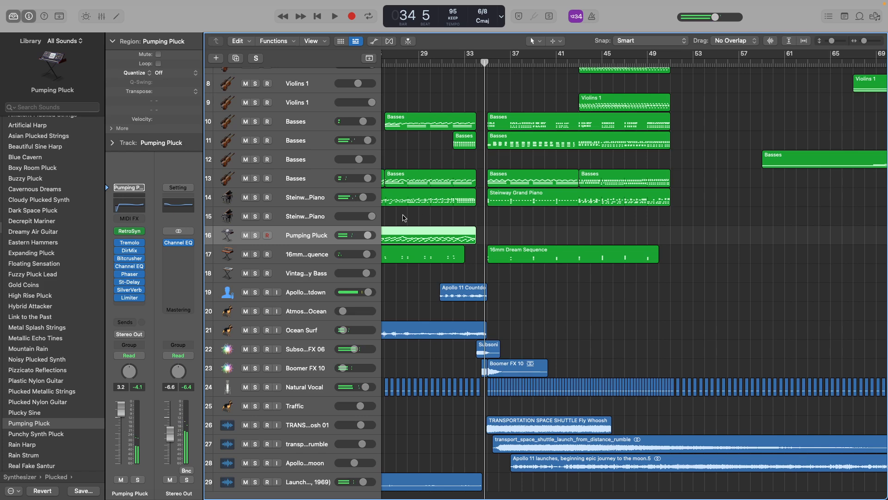
Play the Subsonic Boom FX 06 track soloed from the start of bar 34, and clear its solo.
{"action": "left_click", "coordinate": [467, 71]}
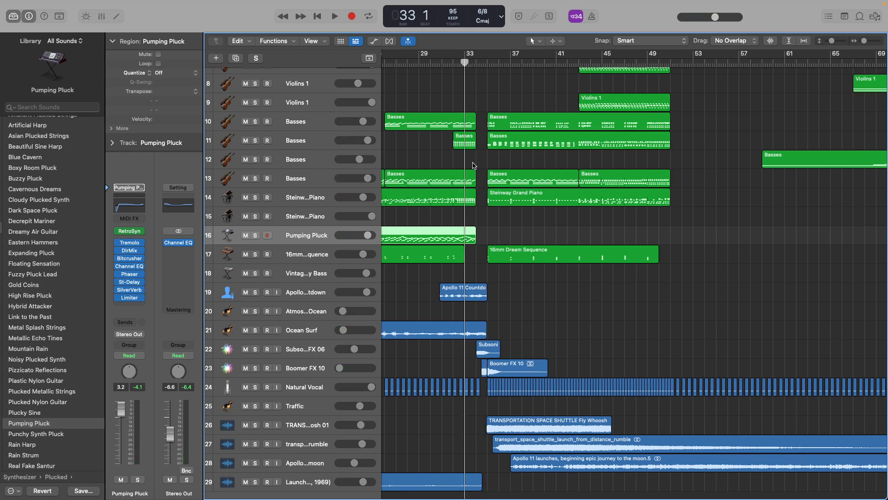
{"action": "left_click", "coordinate": [476, 63]}
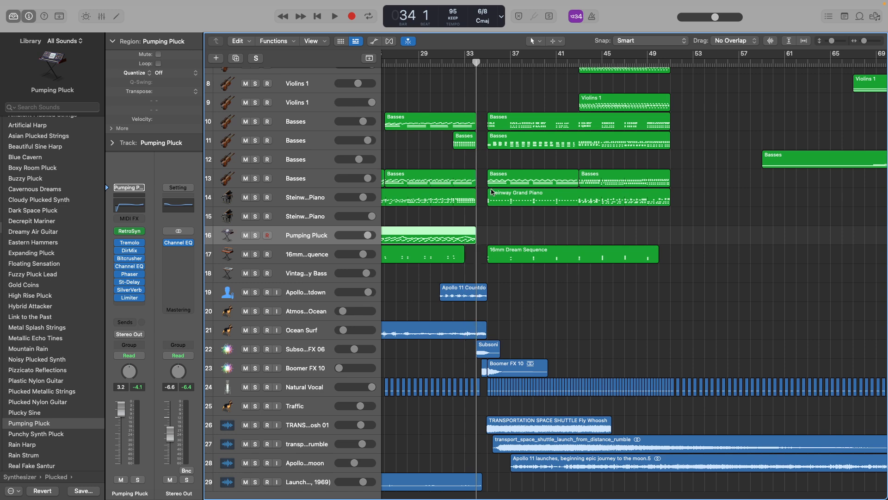
{"action": "scroll", "coordinate": [528, 243], "scroll_direction": "up", "scroll_amount": 10}
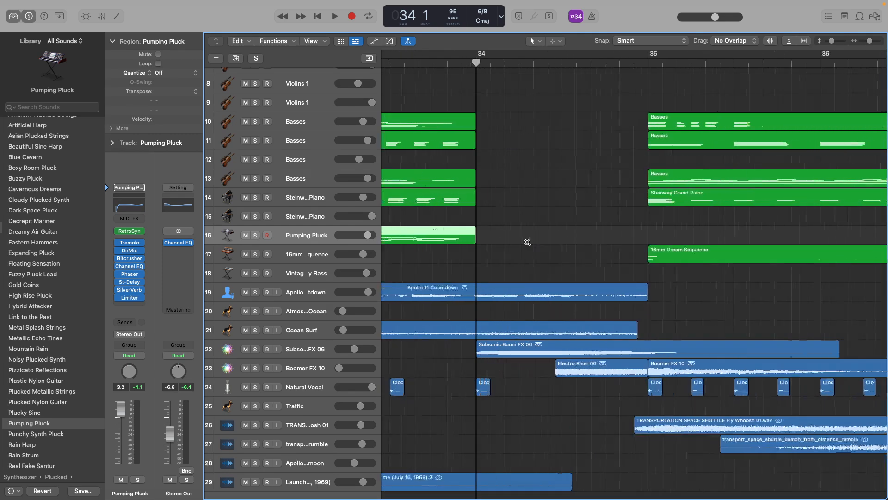
{"action": "scroll", "coordinate": [525, 316], "scroll_direction": "down", "scroll_amount": 3}
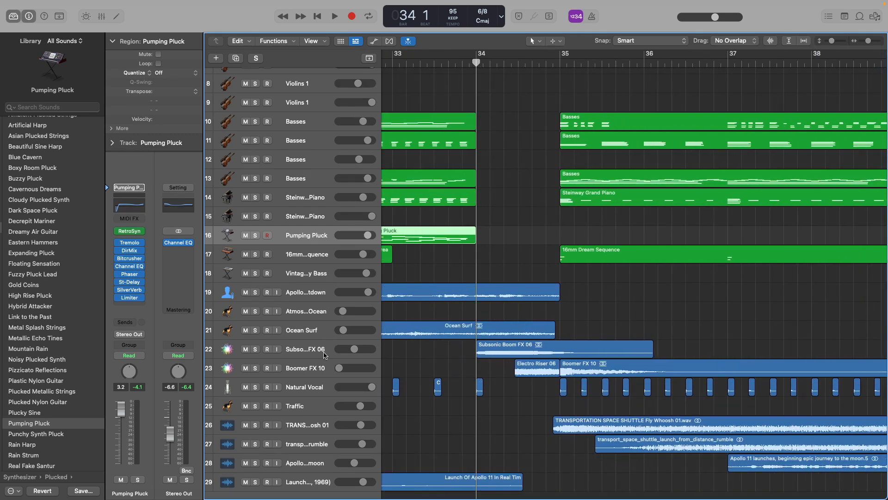
{"action": "left_click", "coordinate": [255, 349]}
{"action": "key", "text": "space"}
{"action": "key", "text": "space"}
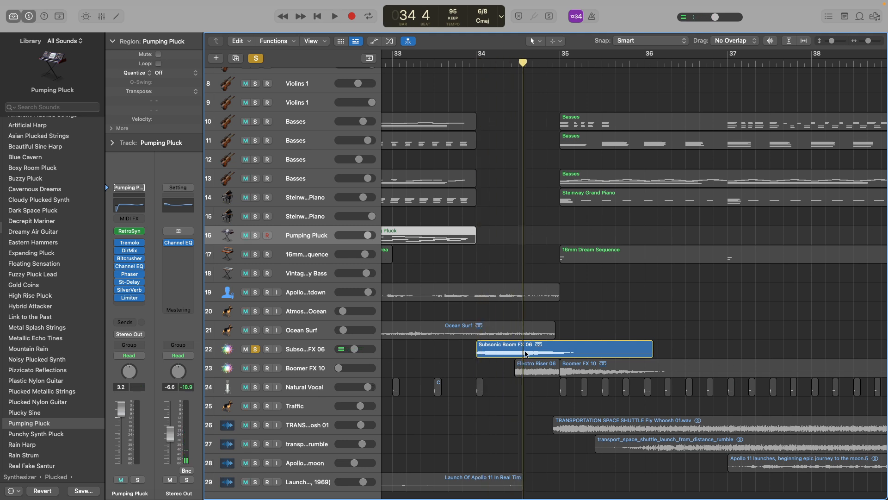
{"action": "left_click", "coordinate": [255, 349]}
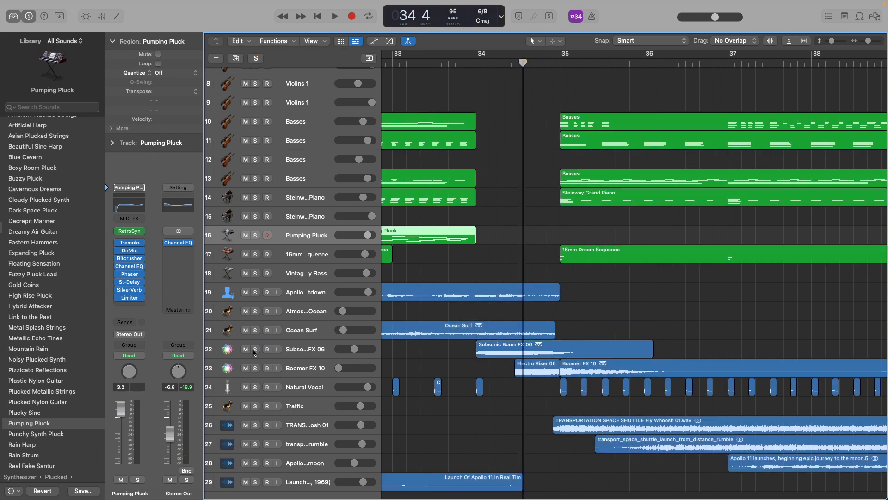
Replay the Subsonic Boom FX 06 track soloed from the end of bar 33 into bar 34, and clear its solo.
{"action": "left_click", "coordinate": [469, 82]}
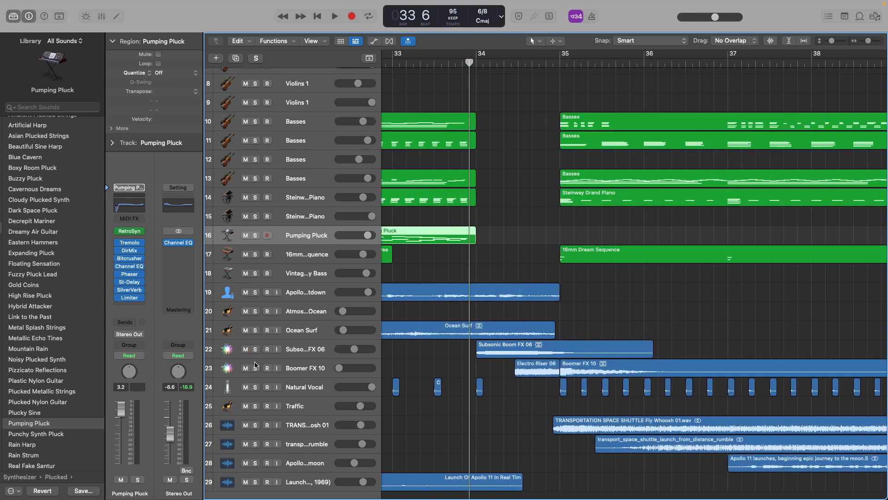
{"action": "left_click", "coordinate": [255, 350]}
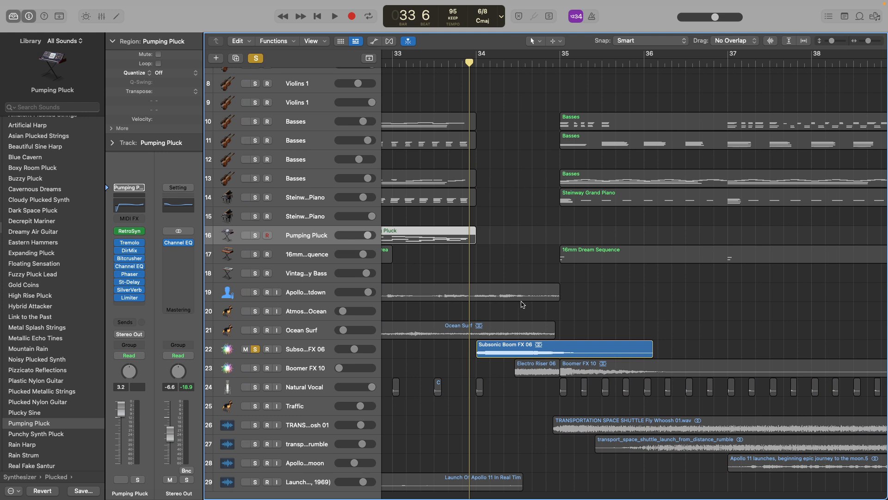
{"action": "key", "text": "space"}
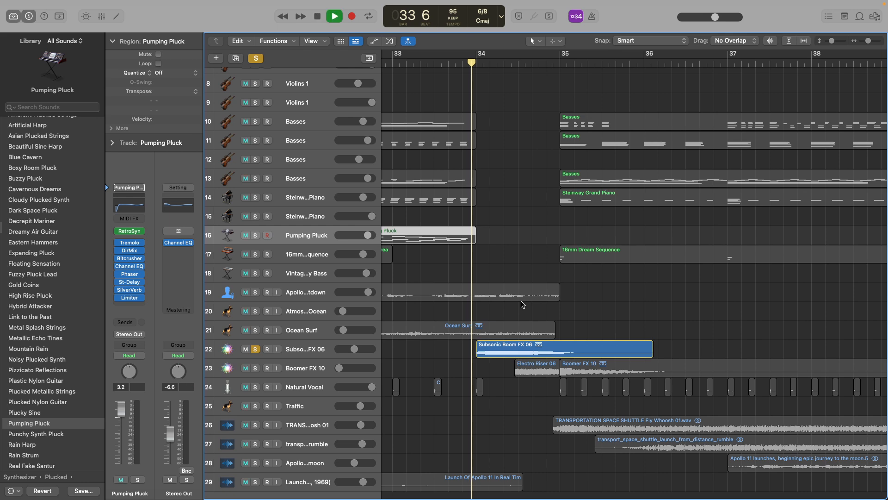
{"action": "key", "text": "space"}
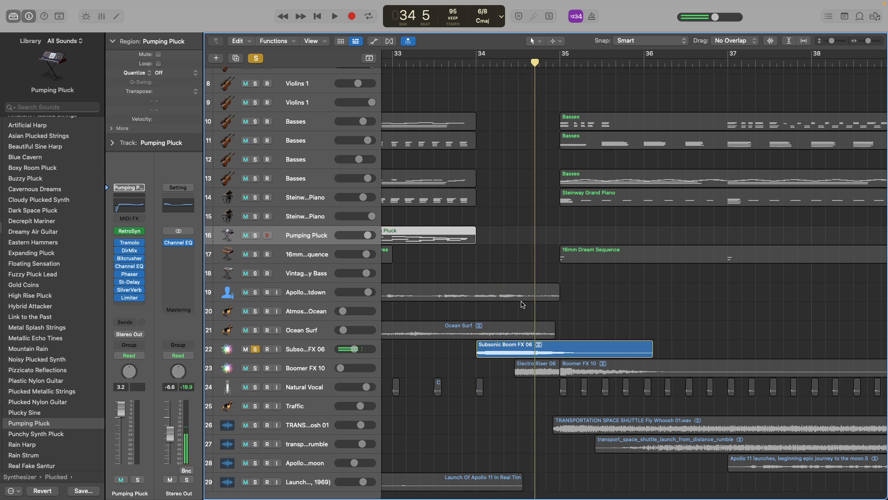
{"action": "left_click", "coordinate": [256, 350]}
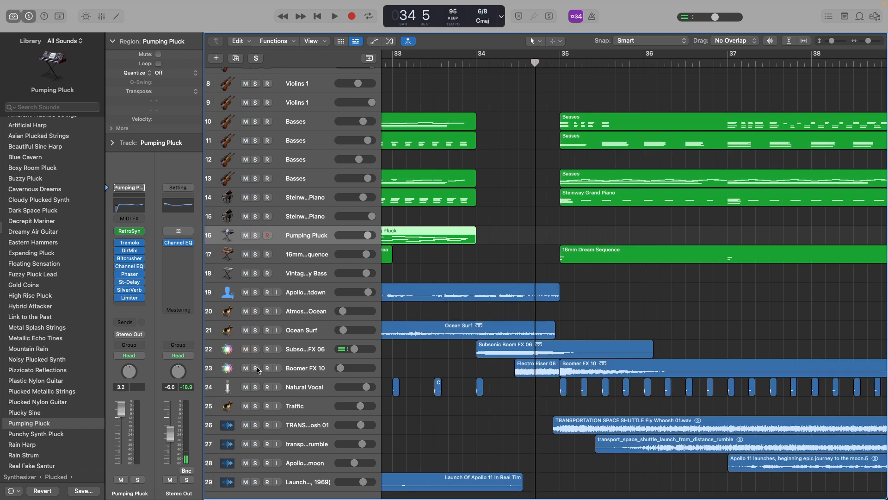
Solo the Boomer FX 10 track and play its Electro Riser 06 and Boomer FX 10 regions from bar 34 into bar 35.
{"action": "left_click", "coordinate": [255, 369]}
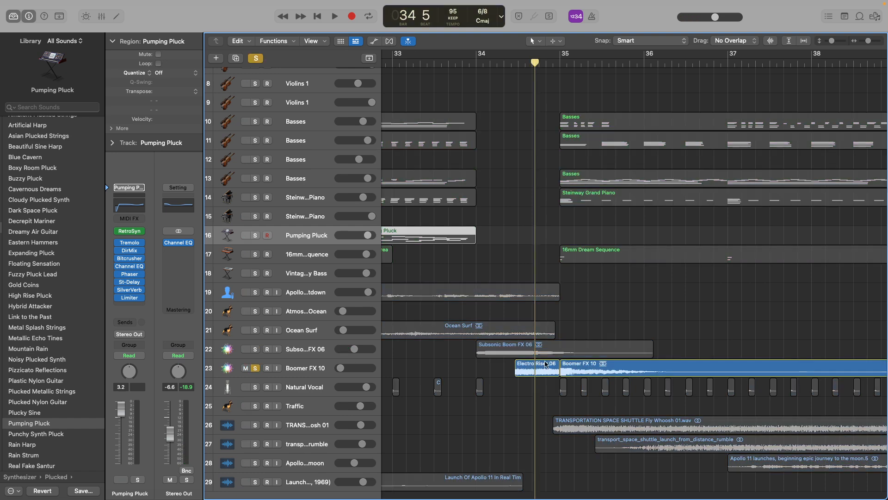
{"action": "scroll", "coordinate": [542, 363], "scroll_direction": "up", "scroll_amount": 5}
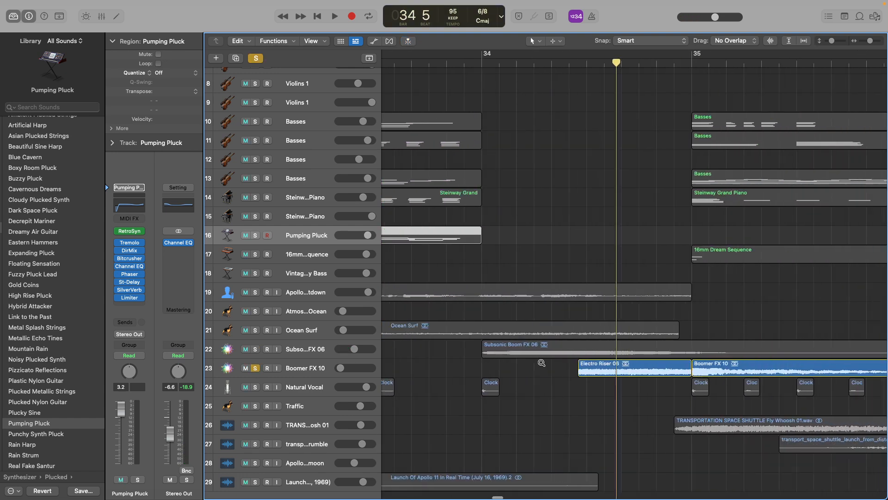
{"action": "scroll", "coordinate": [542, 363], "scroll_direction": "down", "scroll_amount": 2}
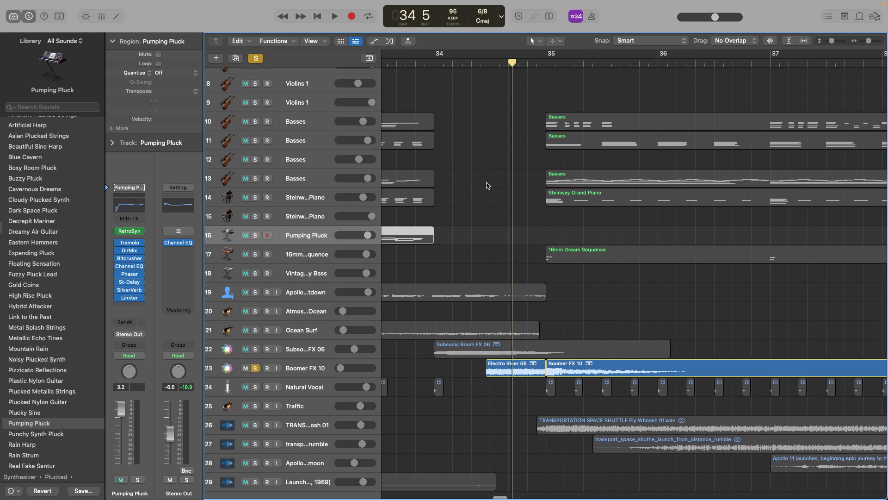
{"action": "left_click", "coordinate": [473, 63]}
{"action": "key", "text": "space"}
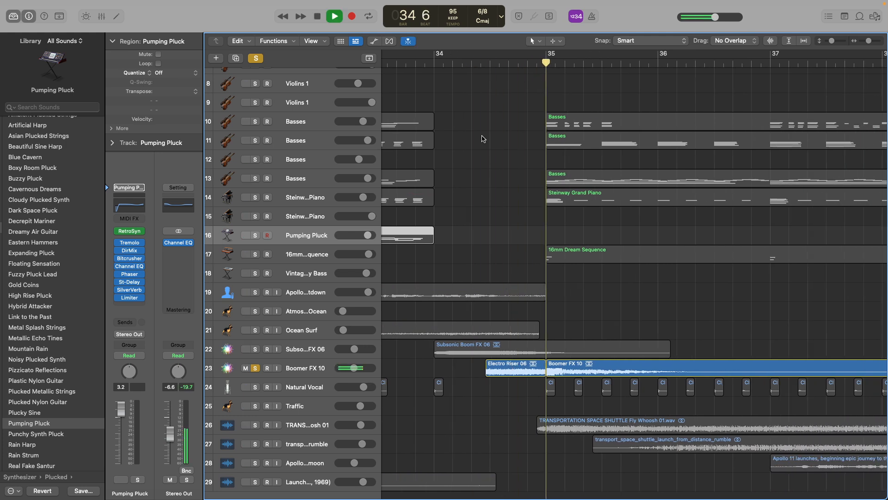
{"action": "key", "text": "space"}
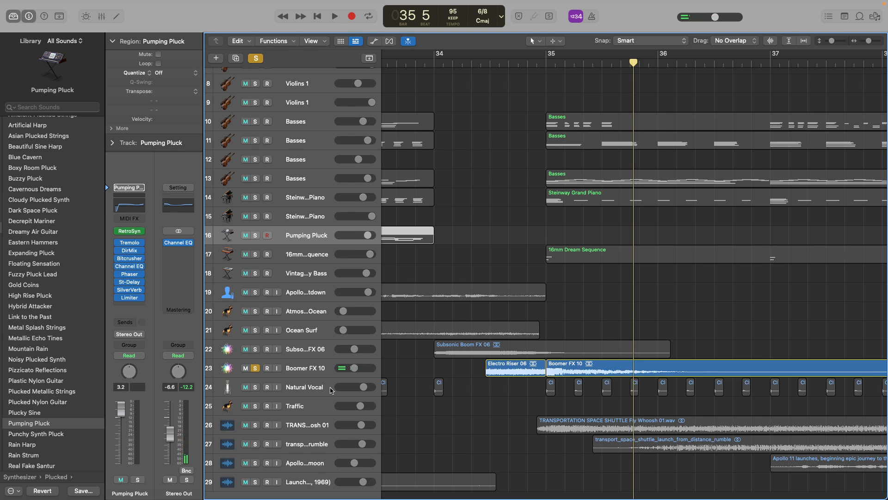
Switch the solo from Boomer FX 10 to the Natural Vocal track and play its clock regions from about bar 34 into bar 35.
{"action": "key", "text": "a"}
{"action": "key", "text": "super+Down"}
{"action": "scroll", "coordinate": [475, 334], "scroll_direction": "down", "scroll_amount": 5}
{"action": "key", "text": "a"}
{"action": "key", "text": "super+Up"}
{"action": "left_click", "coordinate": [255, 330]}
{"action": "left_click", "coordinate": [255, 350]}
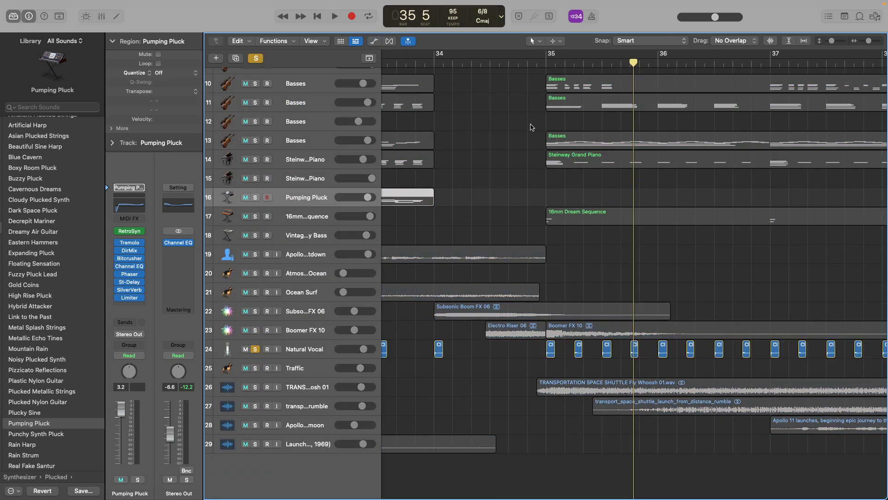
{"action": "left_click", "coordinate": [536, 62]}
{"action": "mouse_move", "coordinate": [436, 62]}
{"action": "left_mouse_down"}
{"action": "mouse_move", "coordinate": [545, 70]}
{"action": "mouse_move", "coordinate": [422, 73]}
{"action": "left_mouse_up"}
{"action": "key", "text": "space"}
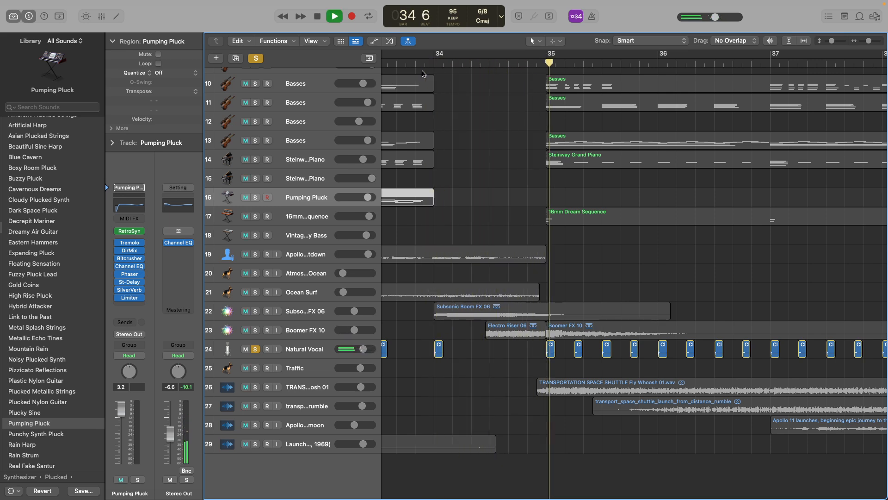
{"action": "key", "text": "space"}
Switch the solo to the Apollo 11 Countdown track, play it from the start of bar 34, and clear the solo.
{"action": "left_click_drag", "start_coordinate": [438, 63], "coordinate": [434, 64]}
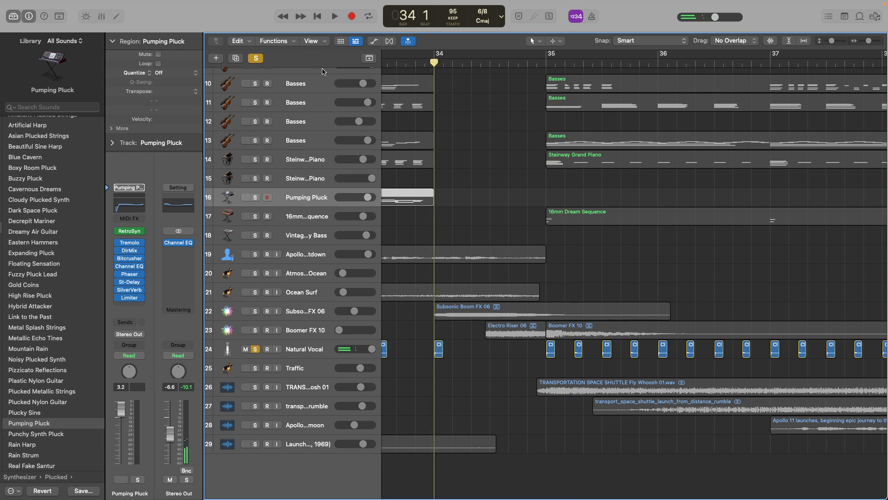
{"action": "left_click", "coordinate": [255, 58]}
{"action": "left_click", "coordinate": [255, 255]}
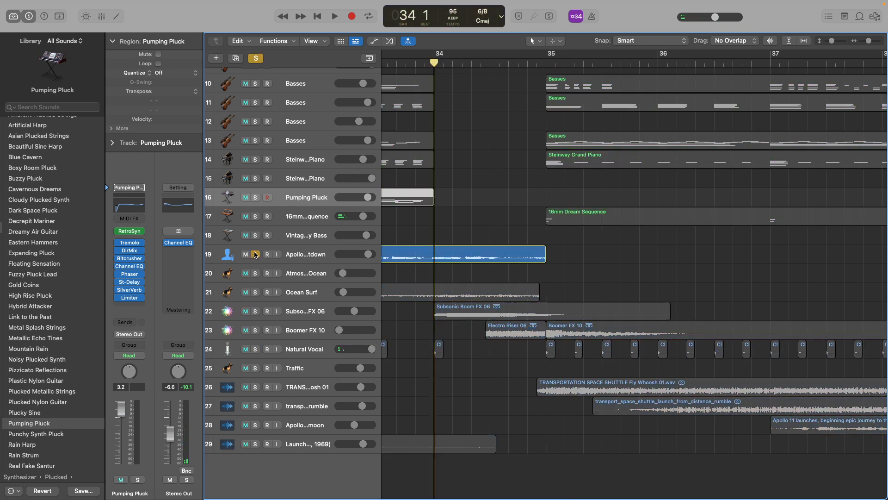
{"action": "key", "text": "space"}
{"action": "key", "text": "space"}
{"action": "left_click", "coordinate": [256, 59]}
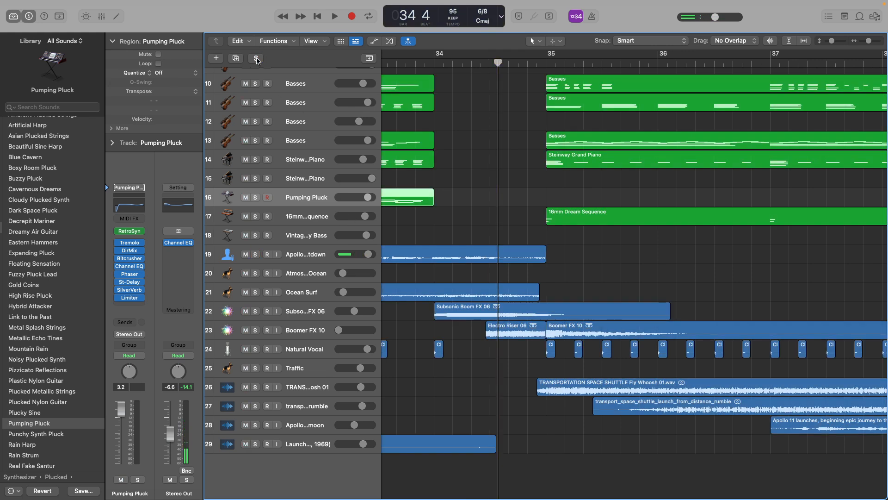
{"action": "scroll", "coordinate": [481, 276], "scroll_direction": "right", "scroll_amount": 5}
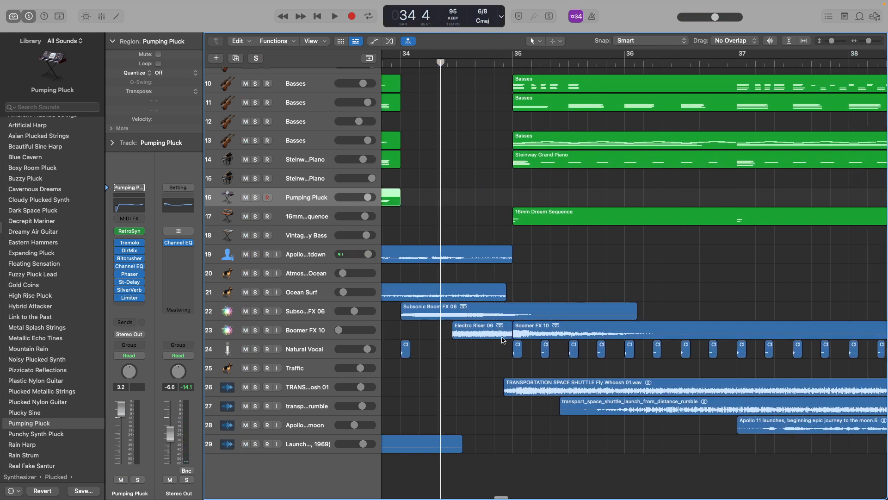
Solo the TRANSPORTATION SPACE SHUTTLE Fly Whoosh 01 track and play it from the end of bar 34 into bar 36.
{"action": "left_click", "coordinate": [256, 388]}
{"action": "left_click", "coordinate": [415, 64]}
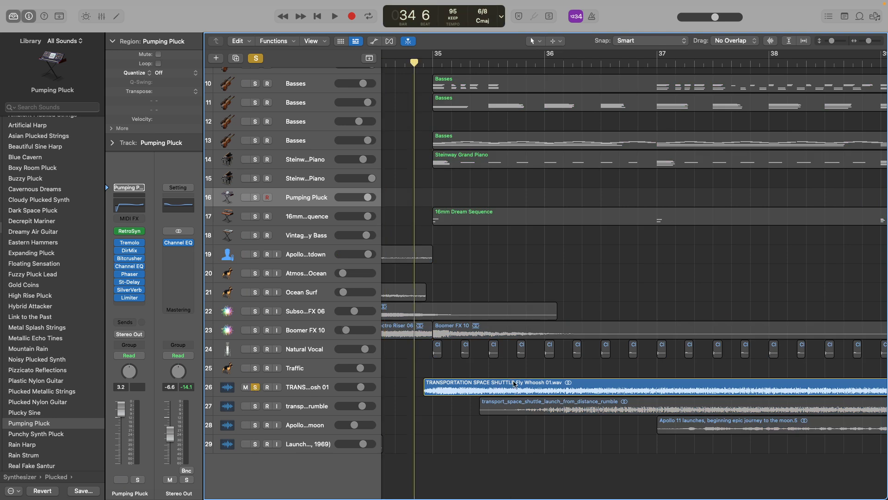
{"action": "key", "text": "space"}
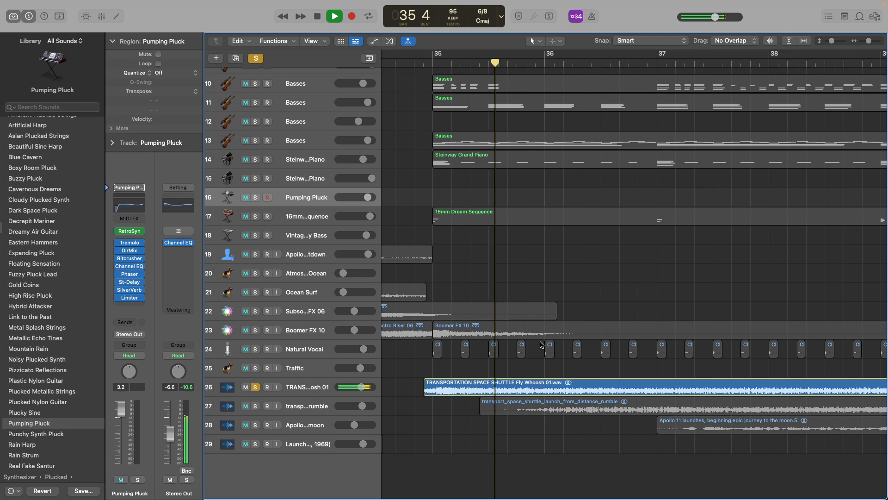
{"action": "scroll", "coordinate": [540, 343], "scroll_direction": "down", "scroll_amount": 4}
{"action": "key", "text": "space"}
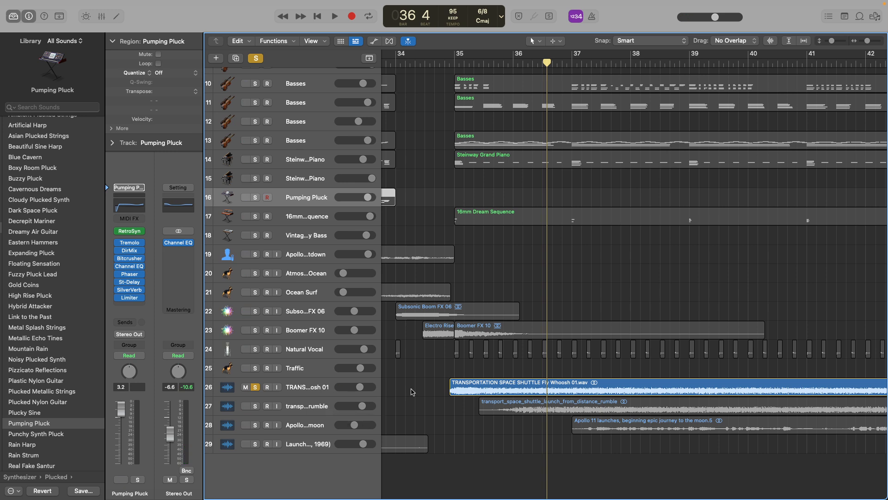
Continue playing the soloed shuttle whoosh track from bar 36 into bar 38, and clear its solo.
{"action": "key", "text": "space"}
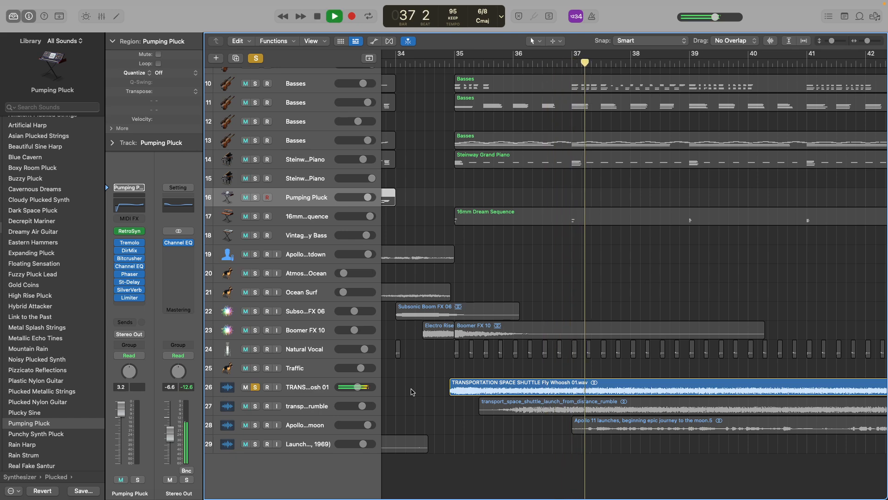
{"action": "scroll", "coordinate": [447, 377], "scroll_direction": "down", "scroll_amount": 5}
{"action": "key", "text": "space"}
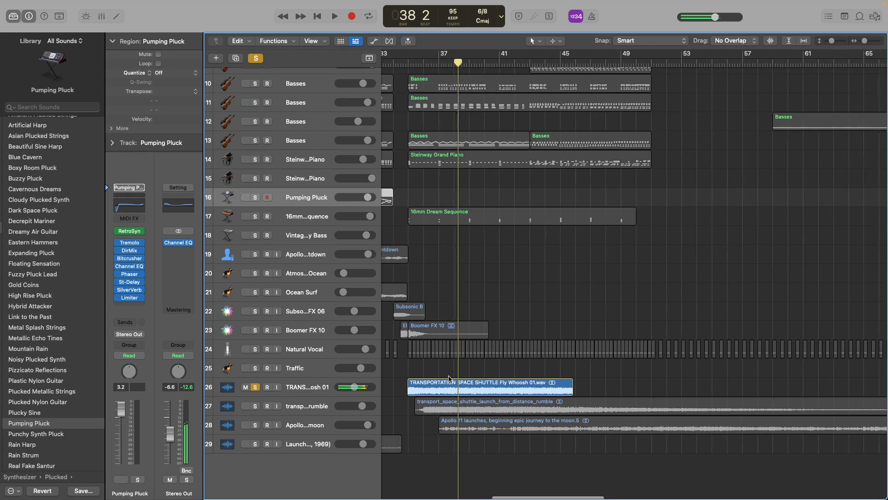
{"action": "left_click", "coordinate": [255, 387]}
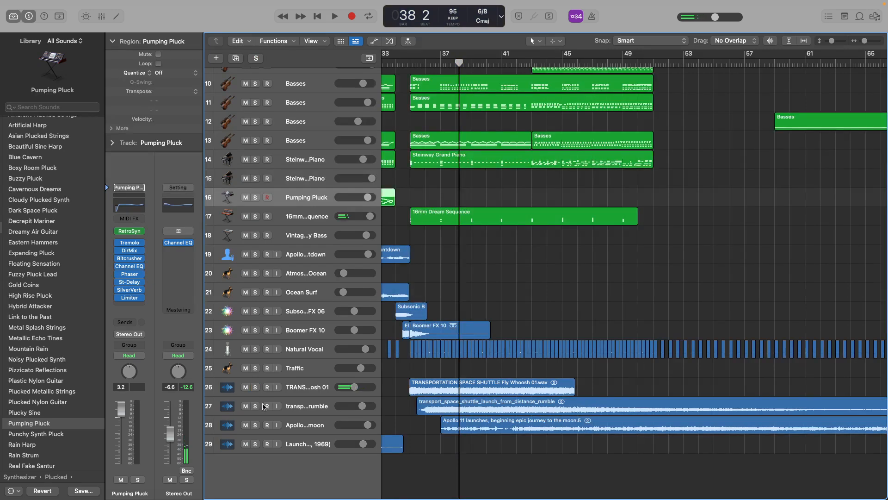
Solo the space shuttle launch rumble track, play it from the start of bar 35 into bar 41, and select the track.
{"action": "left_click", "coordinate": [255, 406]}
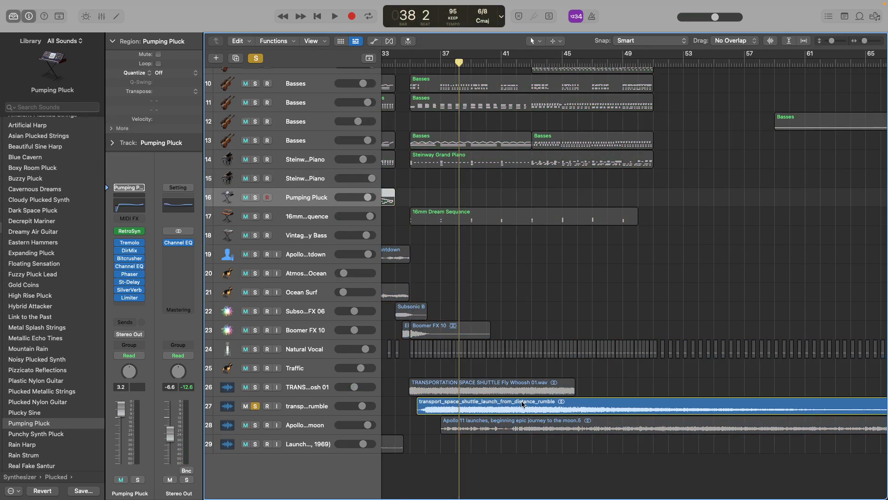
{"action": "left_click", "coordinate": [410, 65]}
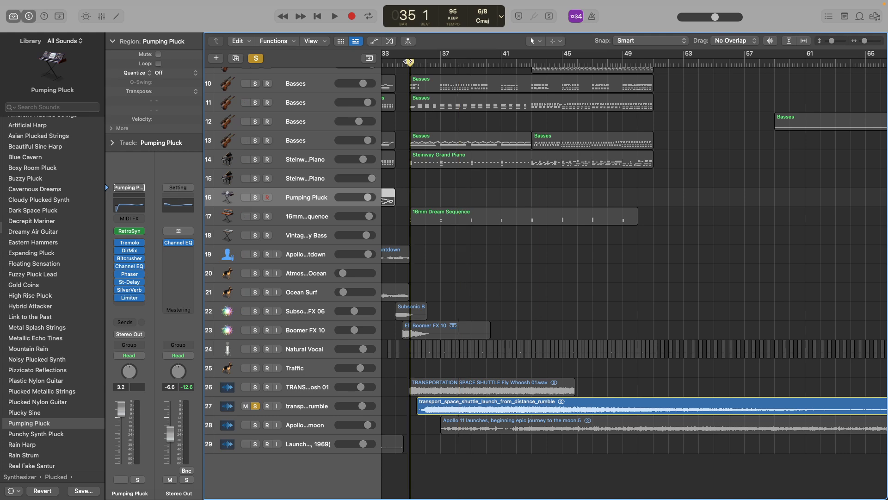
{"action": "key", "text": "space"}
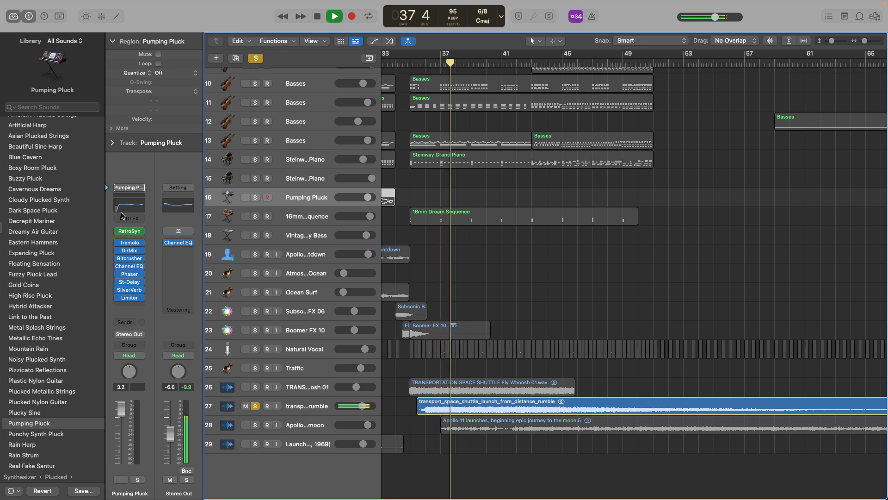
{"action": "left_click", "coordinate": [295, 405]}
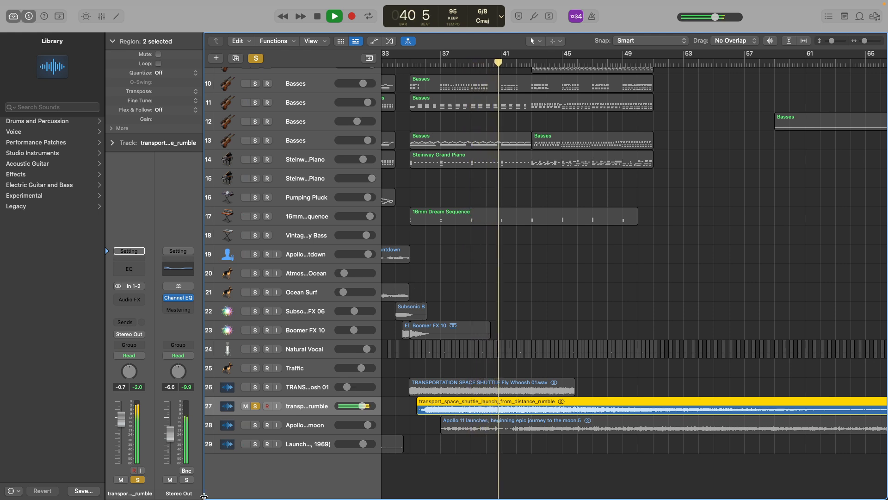
{"action": "key", "text": "space"}
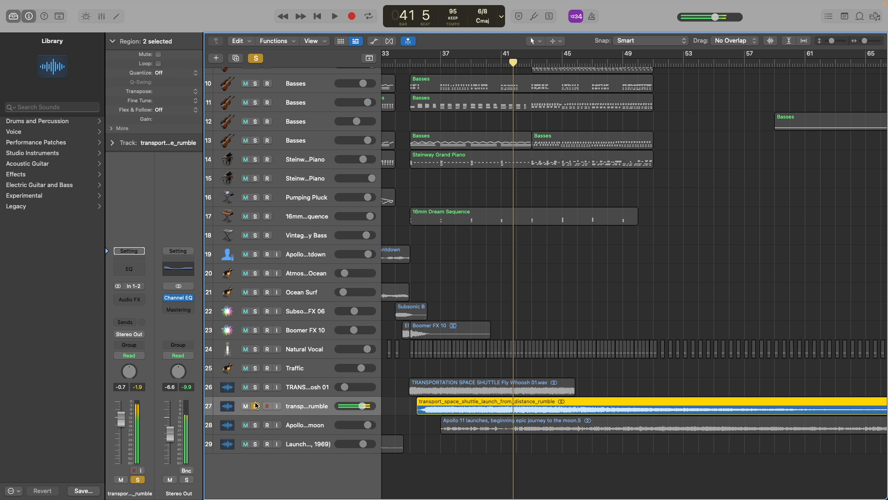
Switch the solo from the rumble track to the Apollo 11 launches track and play its region into bar 39.
{"action": "left_click", "coordinate": [255, 406]}
{"action": "left_click", "coordinate": [255, 425]}
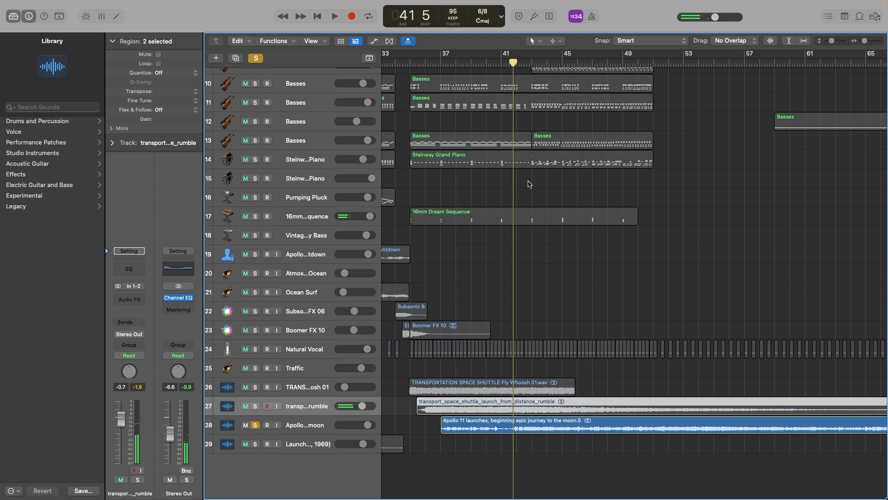
{"action": "left_click", "coordinate": [448, 128]}
{"action": "key", "text": "space"}
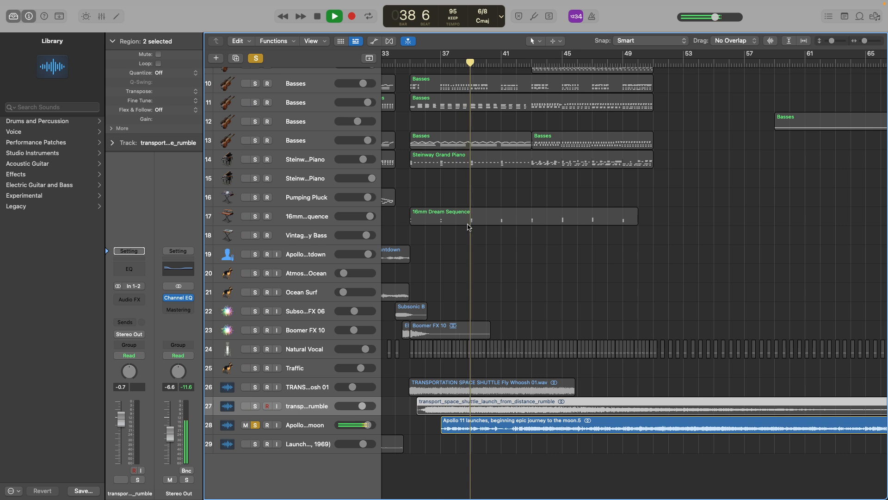
{"action": "key", "text": "space"}
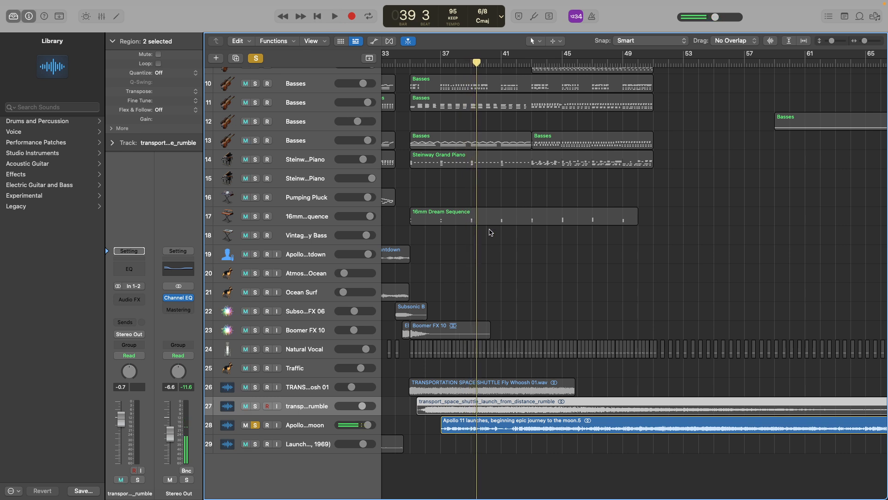
Replay the soloed Apollo 11 launches track from bar 36 into bar 43, and clear its solo.
{"action": "left_click", "coordinate": [423, 65]}
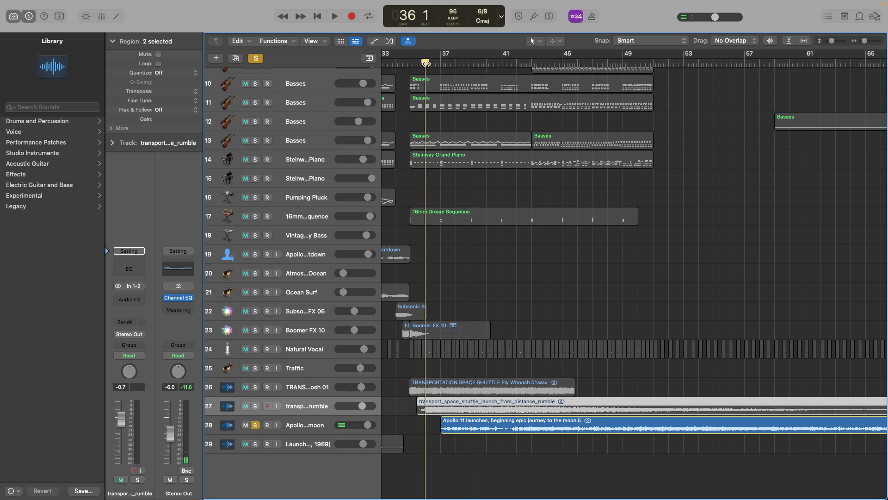
{"action": "left_click", "coordinate": [430, 62]}
{"action": "key", "text": "space"}
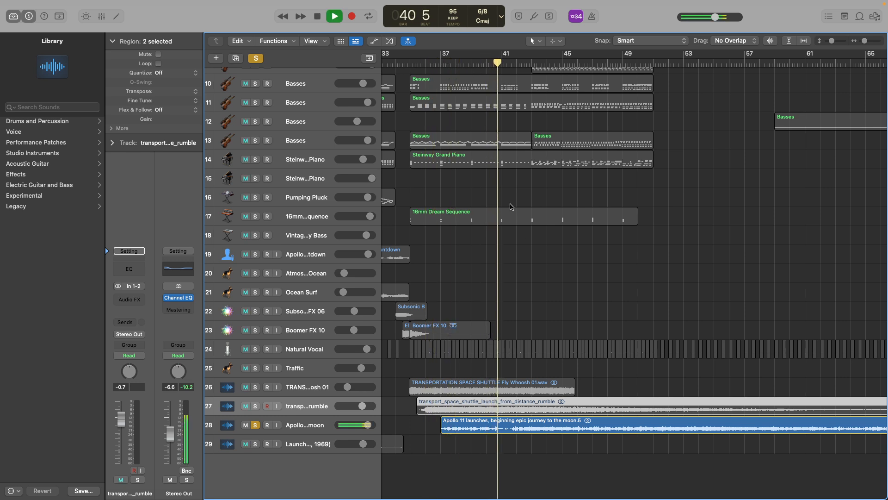
{"action": "key", "text": "space"}
{"action": "key", "text": "space"}
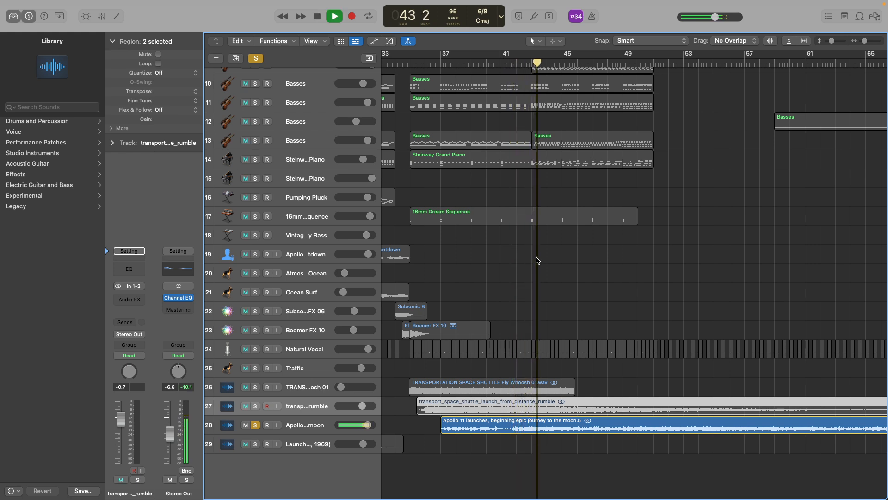
{"action": "key", "text": "space"}
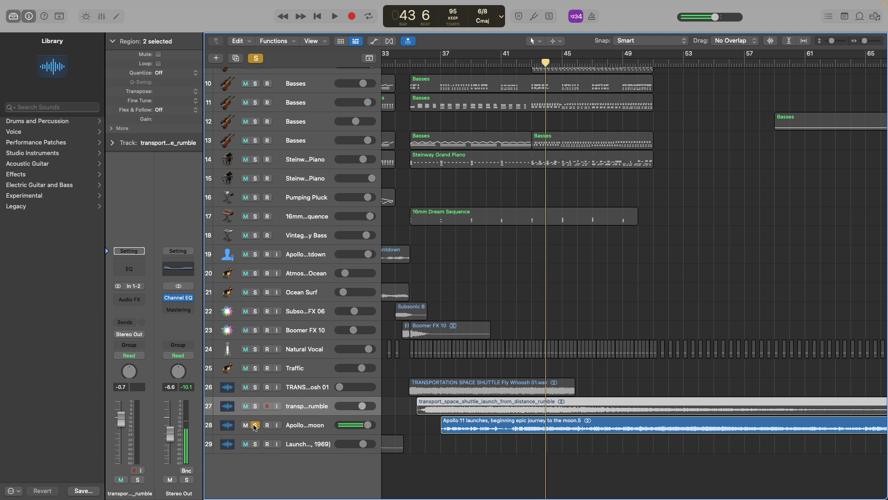
{"action": "left_click", "coordinate": [255, 425]}
Select the Apollo 11 launches region, play all tracks together from the start of bar 42, and select the region's track.
{"action": "left_click", "coordinate": [505, 428]}
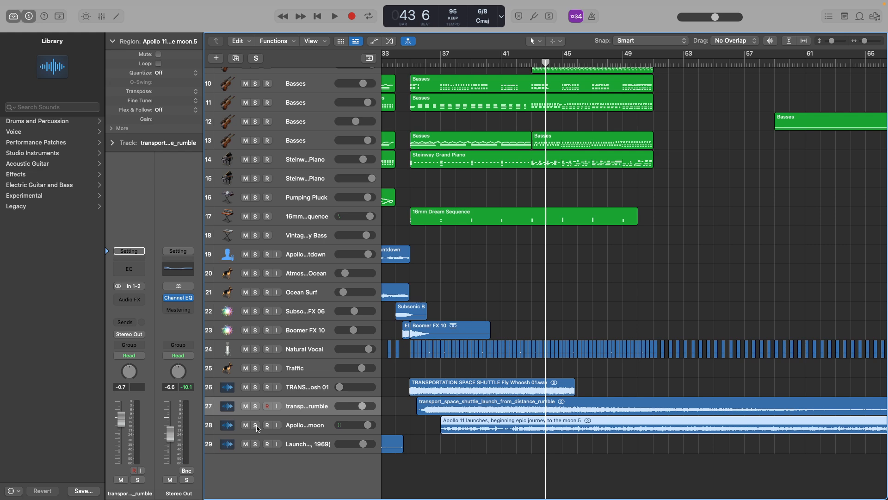
{"action": "left_click", "coordinate": [517, 62]}
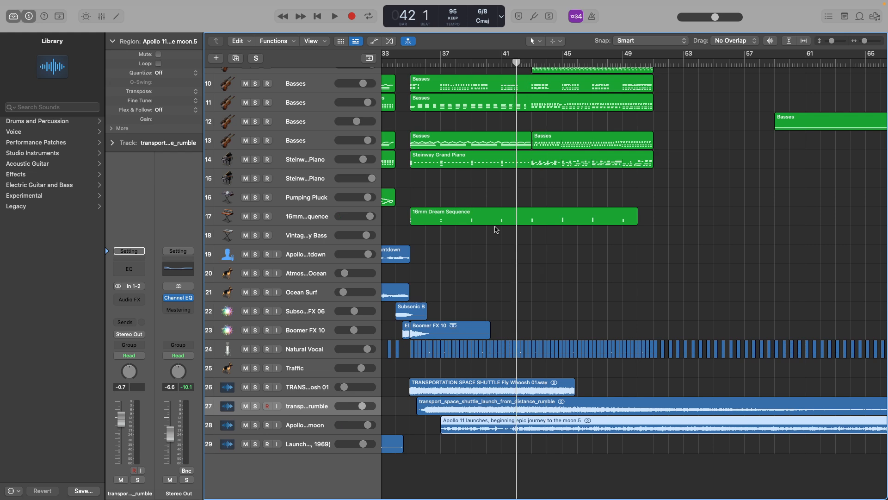
{"action": "left_click", "coordinate": [256, 425]}
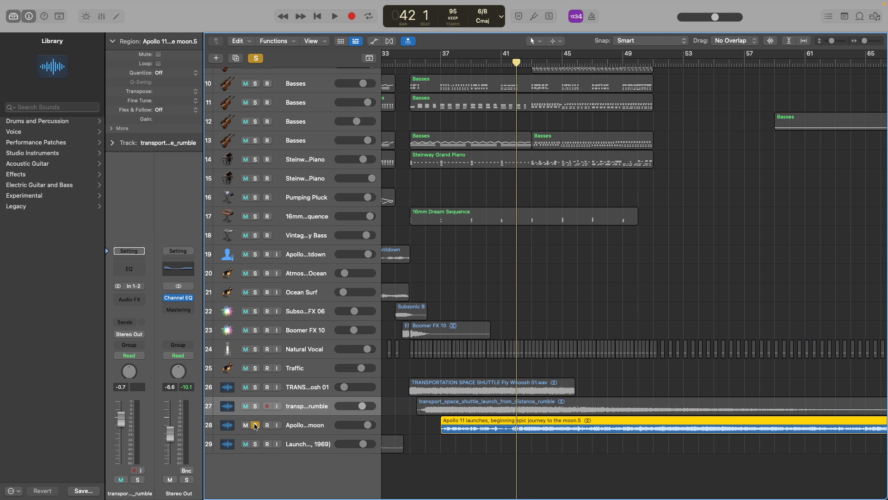
{"action": "left_click", "coordinate": [256, 425]}
{"action": "key", "text": "space"}
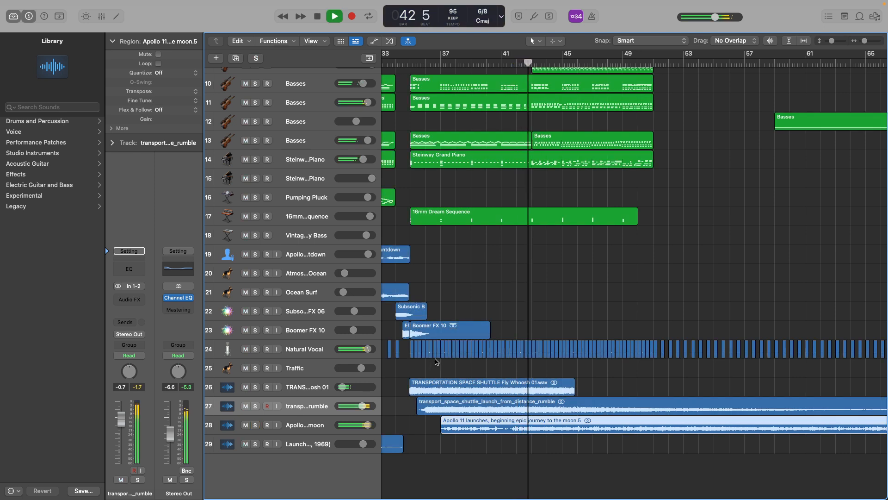
{"action": "key", "text": "space"}
{"action": "left_click", "coordinate": [310, 427]}
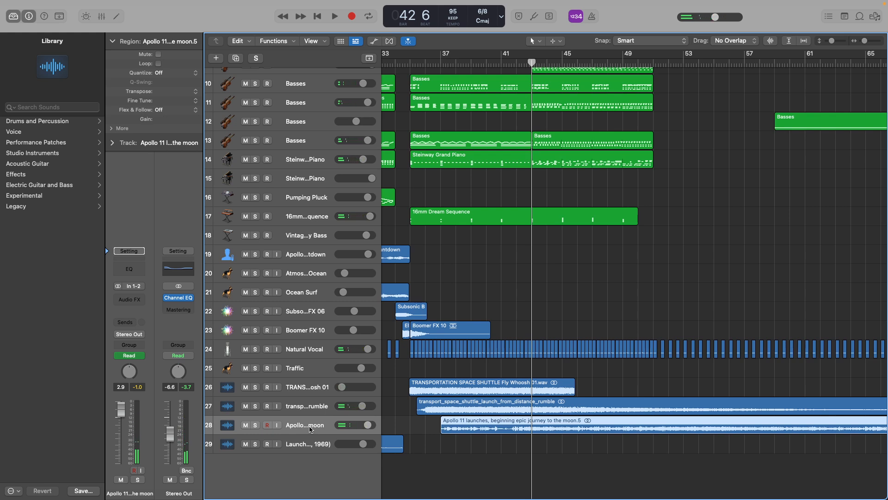
Place the playhead in the last beat of bar 34, just before the shuttle whoosh region.
{"action": "left_click", "coordinate": [407, 66]}
{"action": "left_click_drag", "start_coordinate": [406, 65], "coordinate": [409, 65]}
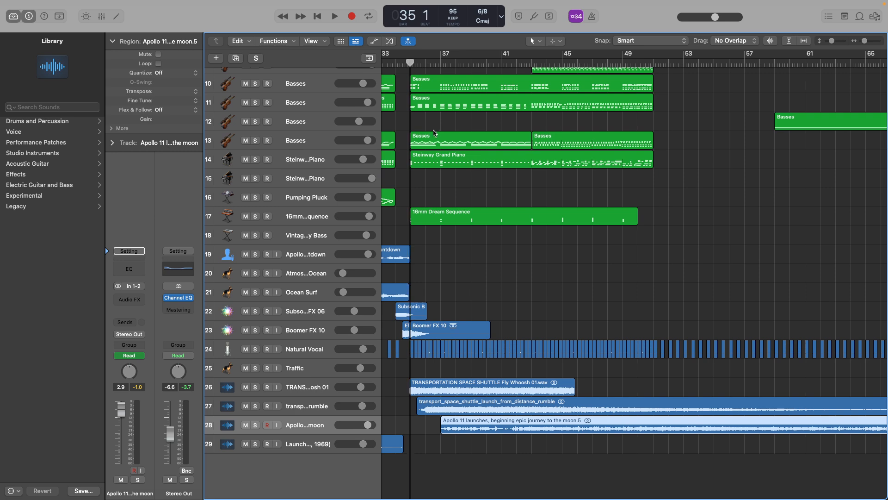
{"action": "scroll", "coordinate": [444, 144], "scroll_direction": "up", "scroll_amount": 5}
{"action": "scroll", "coordinate": [444, 144], "scroll_direction": "left", "scroll_amount": 6}
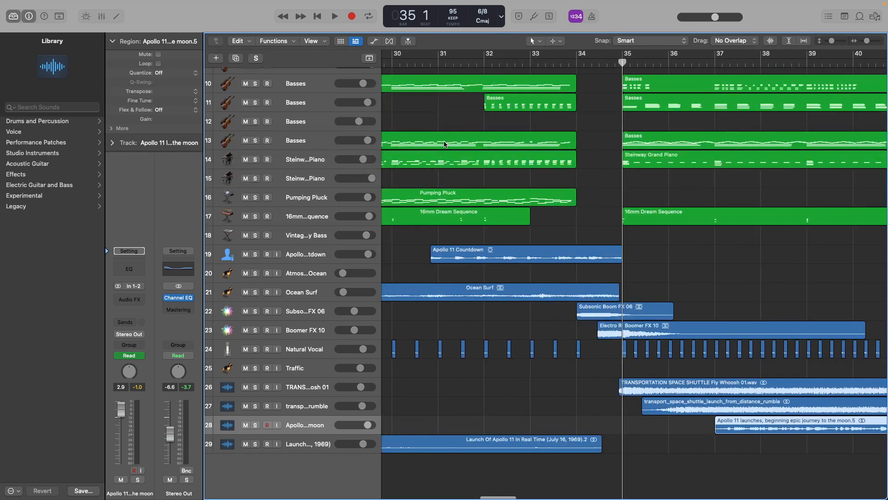
{"action": "left_click", "coordinate": [599, 64]}
{"action": "scroll", "coordinate": [616, 123], "scroll_direction": "right", "scroll_amount": 2}
{"action": "scroll", "coordinate": [615, 124], "scroll_direction": "up", "scroll_amount": 5}
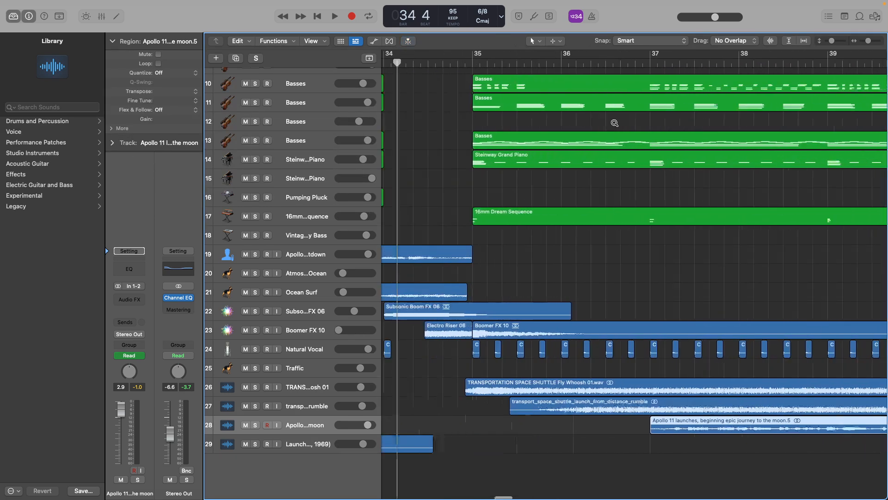
{"action": "scroll", "coordinate": [615, 124], "scroll_direction": "left", "scroll_amount": 4}
{"action": "scroll", "coordinate": [574, 120], "scroll_direction": "left", "scroll_amount": 3}
{"action": "left_click", "coordinate": [483, 63]}
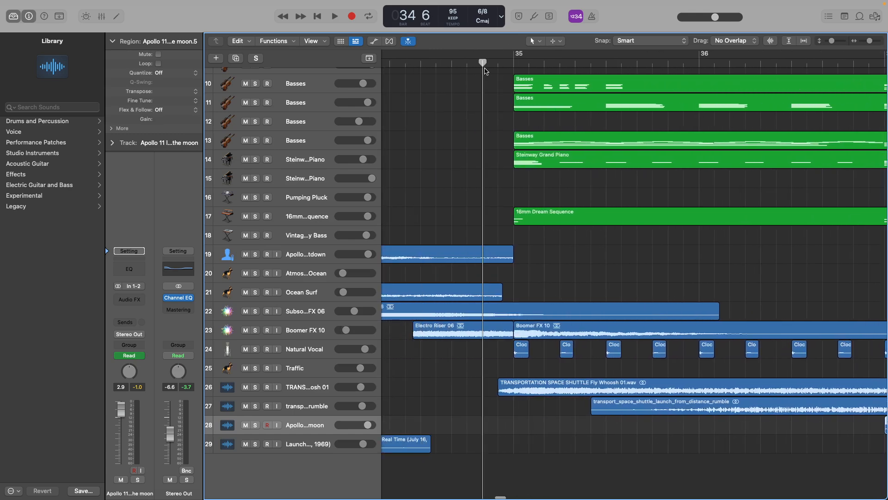
Solo the 16mm Dream Sequence track and move the playhead to the start of the shuttle whoosh region.
{"action": "scroll", "coordinate": [518, 152], "scroll_direction": "down", "scroll_amount": 2}
{"action": "scroll", "coordinate": [515, 152], "scroll_direction": "up", "scroll_amount": 5}
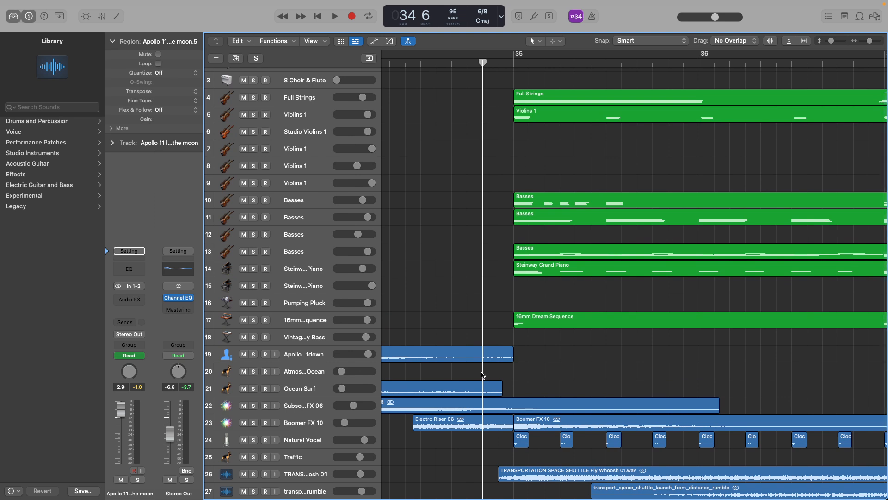
{"action": "left_click", "coordinate": [253, 321]}
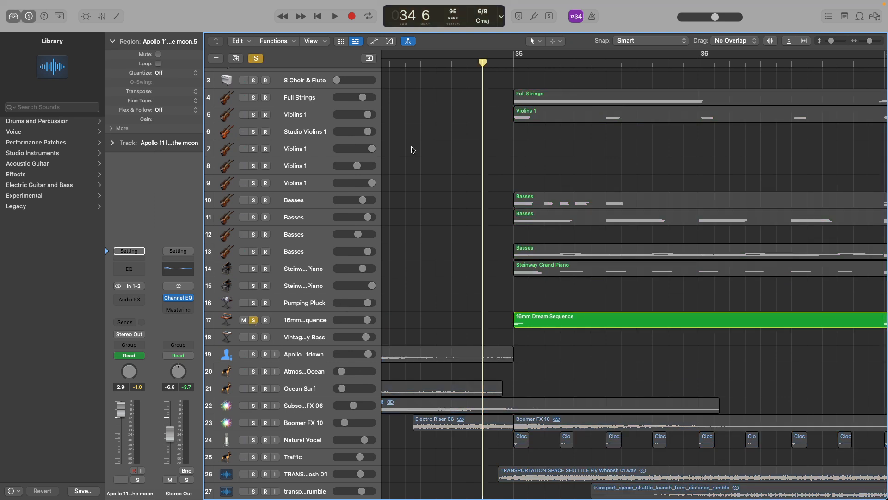
{"action": "left_click", "coordinate": [497, 64]}
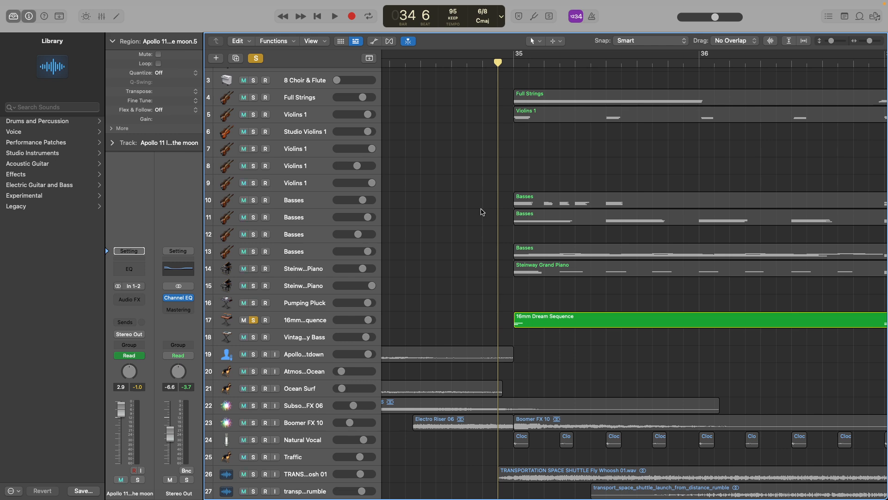
Select the 16mm Dream Sequence track and play it soloed from just before its first region.
{"action": "scroll", "coordinate": [481, 212], "scroll_direction": "down", "scroll_amount": 6}
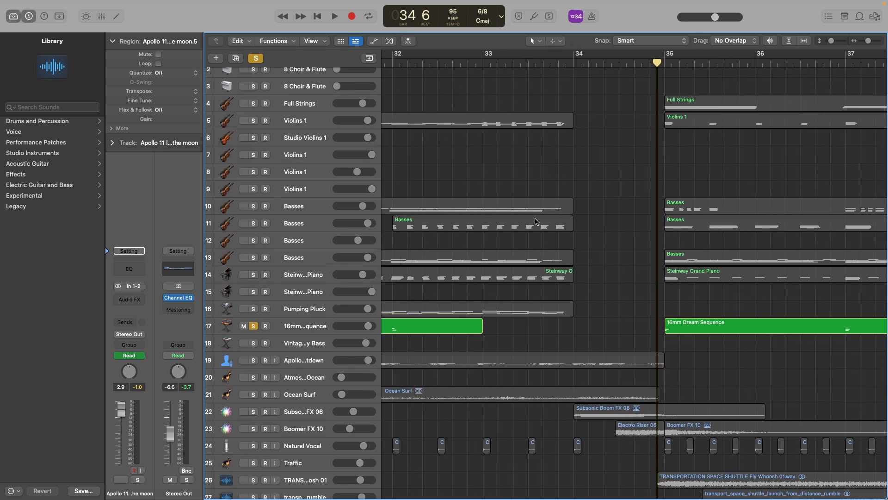
{"action": "scroll", "coordinate": [484, 240], "scroll_direction": "down", "scroll_amount": 10}
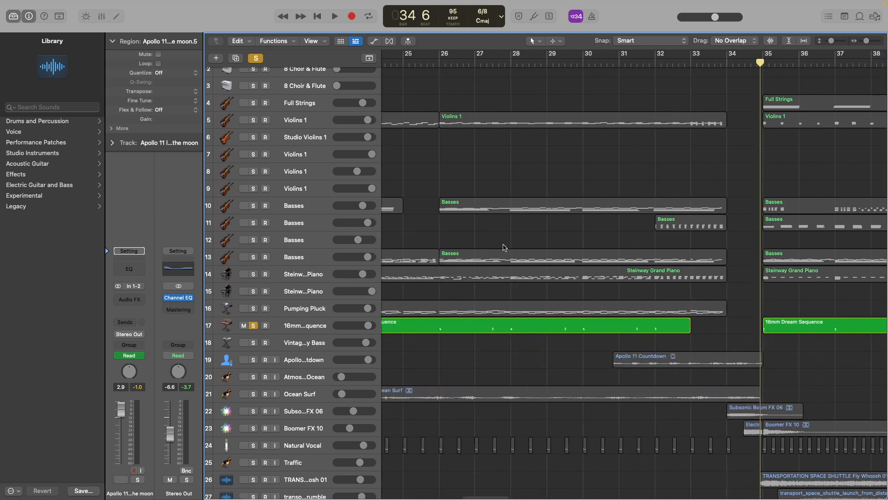
{"action": "scroll", "coordinate": [484, 245], "scroll_direction": "down", "scroll_amount": 4}
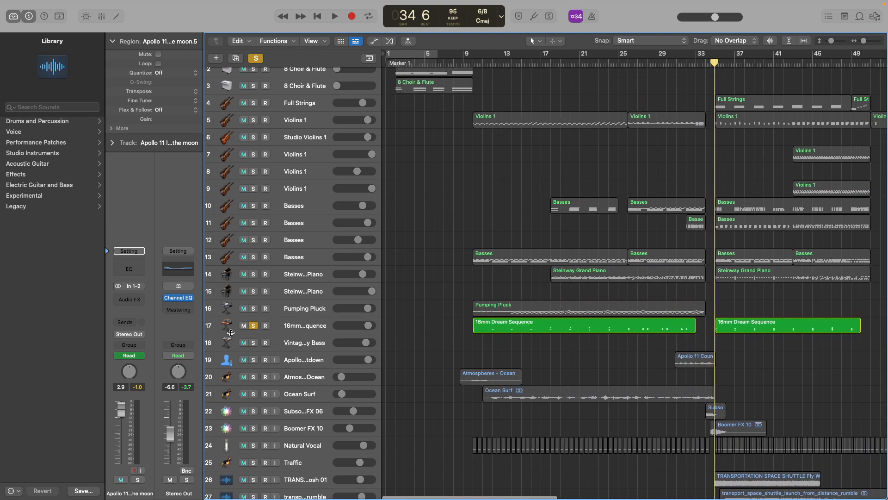
{"action": "left_click", "coordinate": [289, 325]}
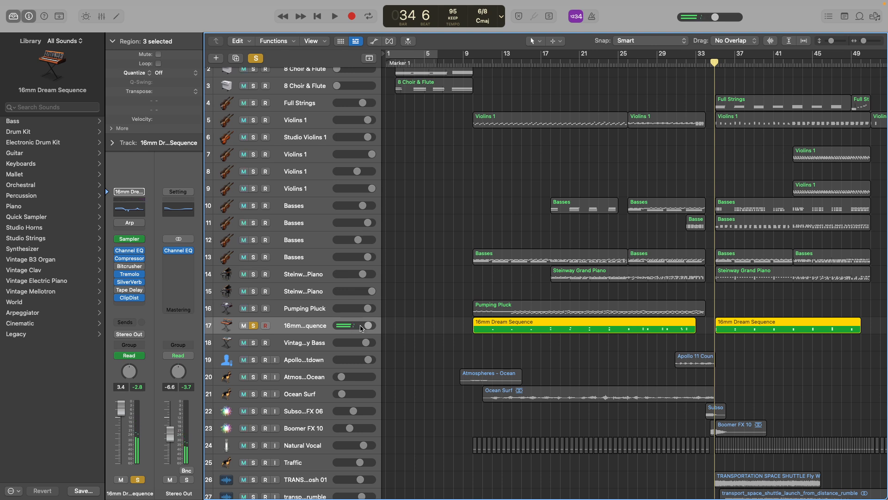
{"action": "left_click", "coordinate": [467, 63]}
{"action": "key", "text": "space"}
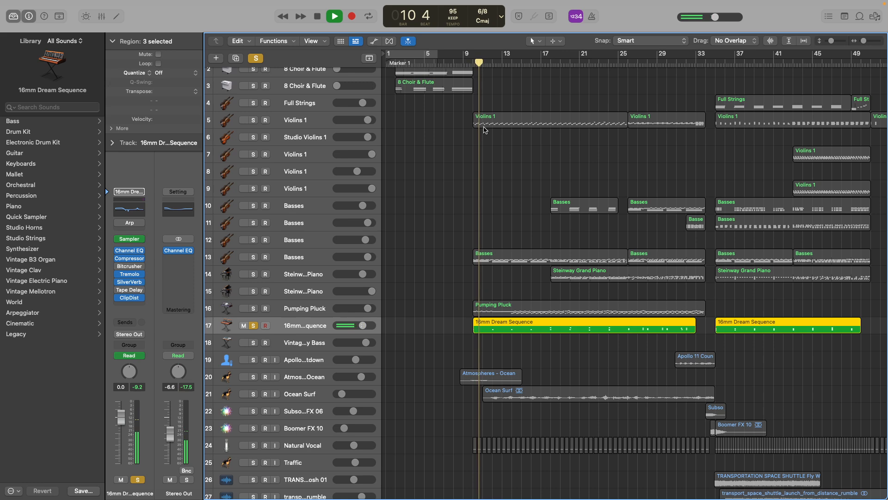
{"action": "key", "text": "space"}
{"action": "left_click", "coordinate": [253, 325]}
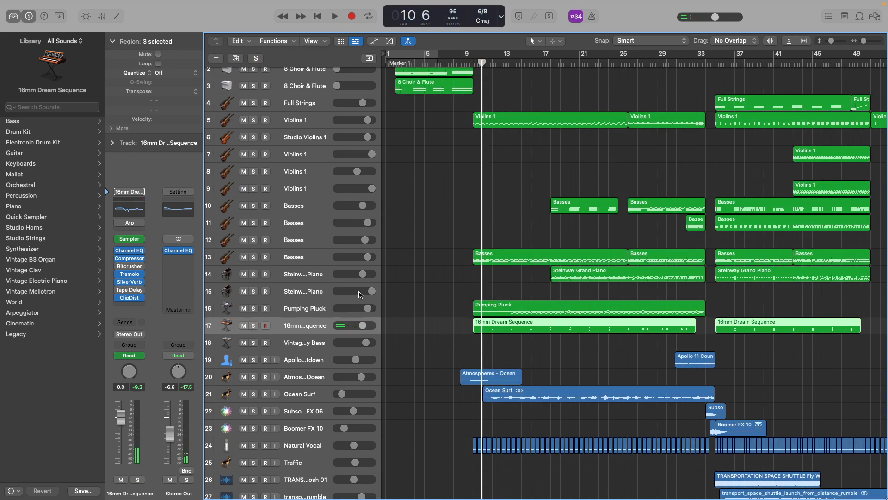
{"action": "left_click", "coordinate": [253, 326]}
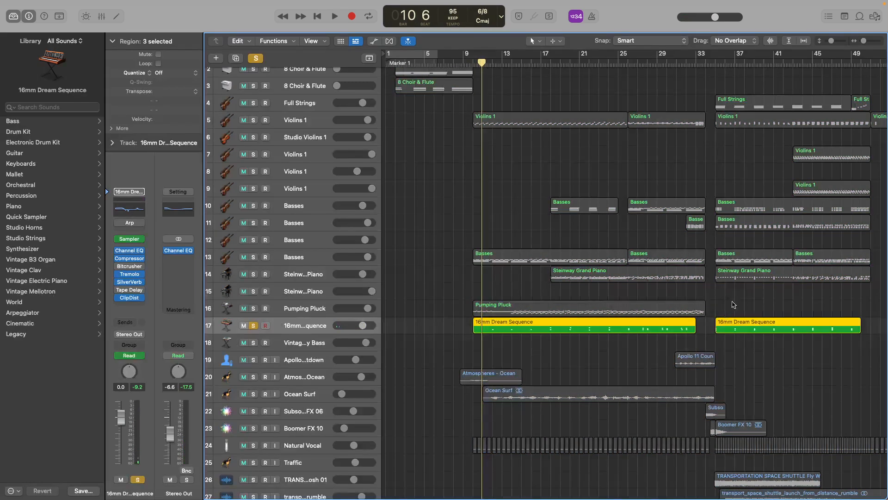
Move the playhead to beat 5 of bar 34, clear the solo and play all tracks into bar 36.
{"action": "key", "text": "super+Right"}
{"action": "key", "text": "super+Right"}
{"action": "scroll", "coordinate": [769, 311], "scroll_direction": "right", "scroll_amount": 12}
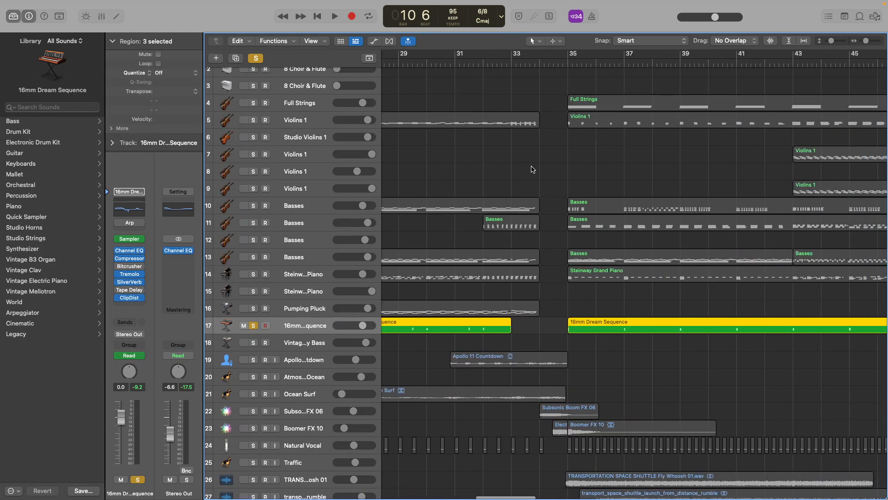
{"action": "left_click", "coordinate": [558, 62]}
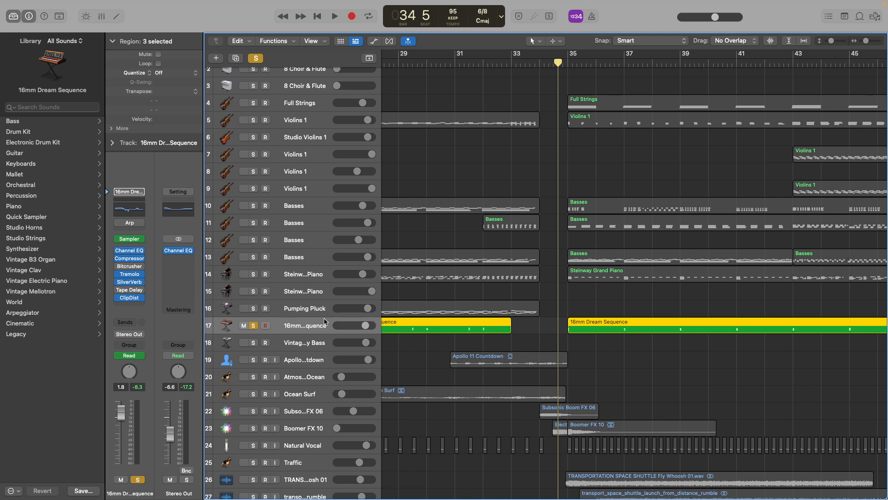
{"action": "left_click", "coordinate": [257, 59]}
{"action": "key", "text": "space"}
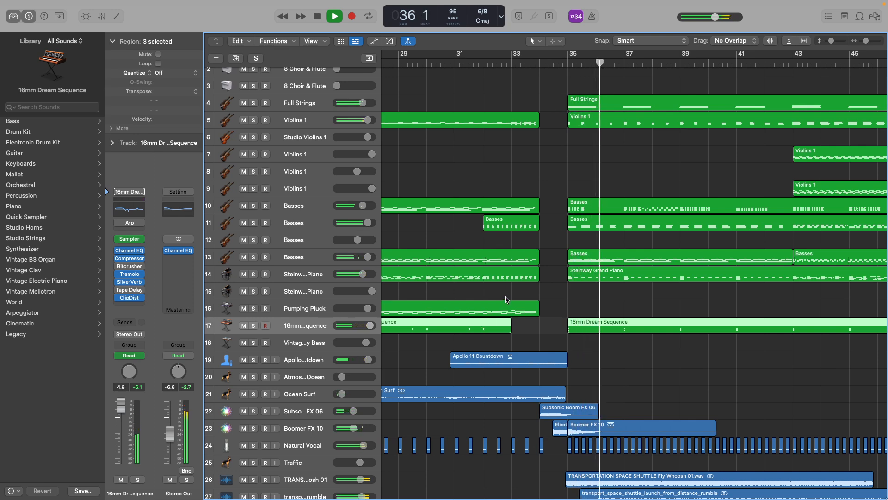
{"action": "key", "text": "space"}
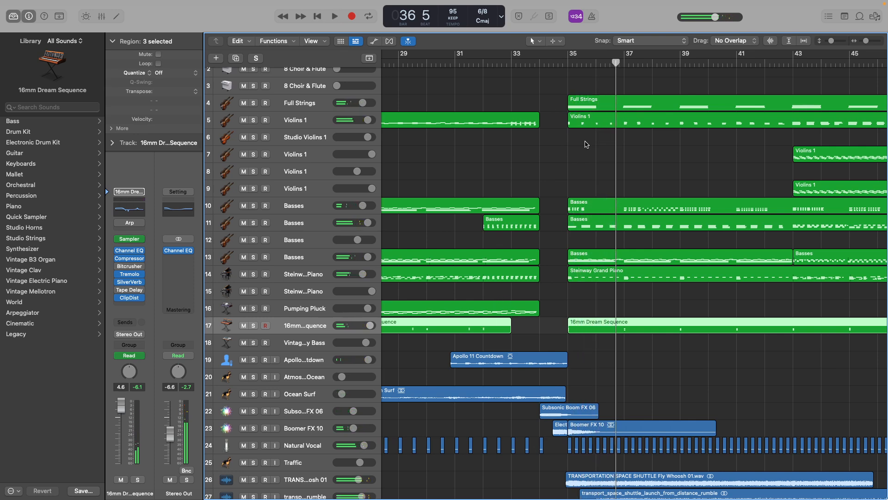
Reposition the playhead on beat 6 of bar 34, just before the Full Strings region begins.
{"action": "left_click", "coordinate": [555, 63]}
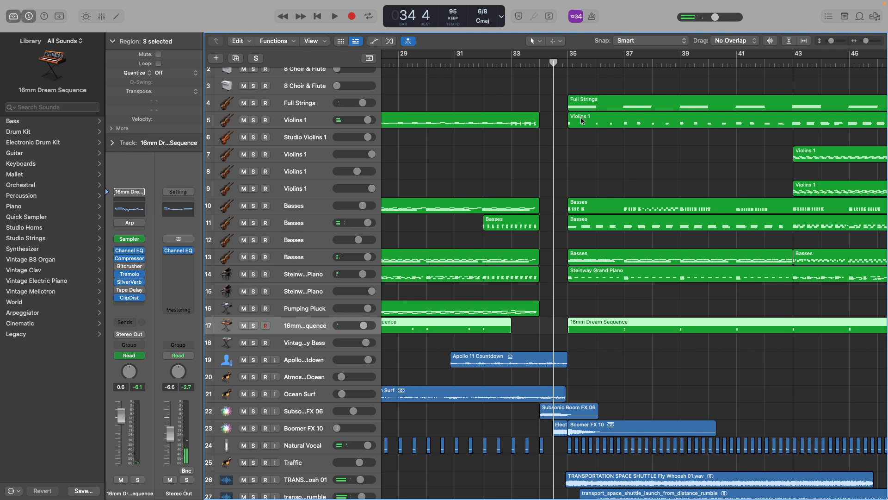
{"action": "scroll", "coordinate": [588, 238], "scroll_direction": "up", "scroll_amount": 2}
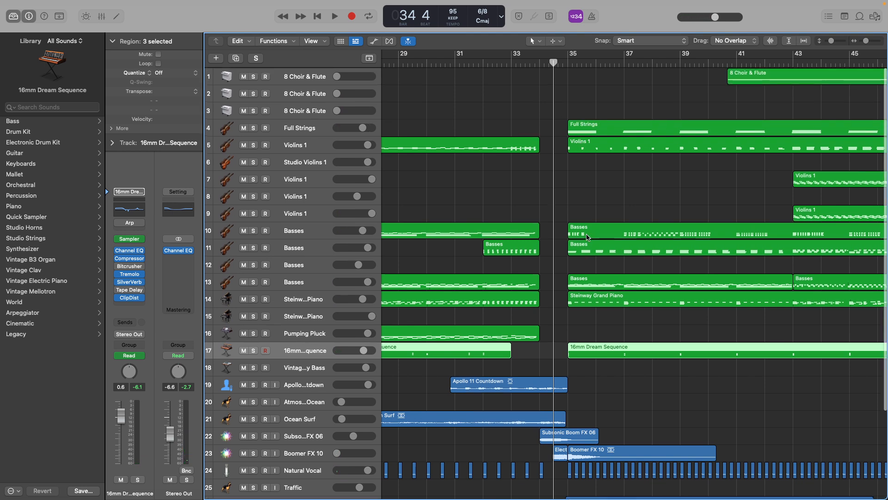
{"action": "scroll", "coordinate": [632, 201], "scroll_direction": "right", "scroll_amount": 5}
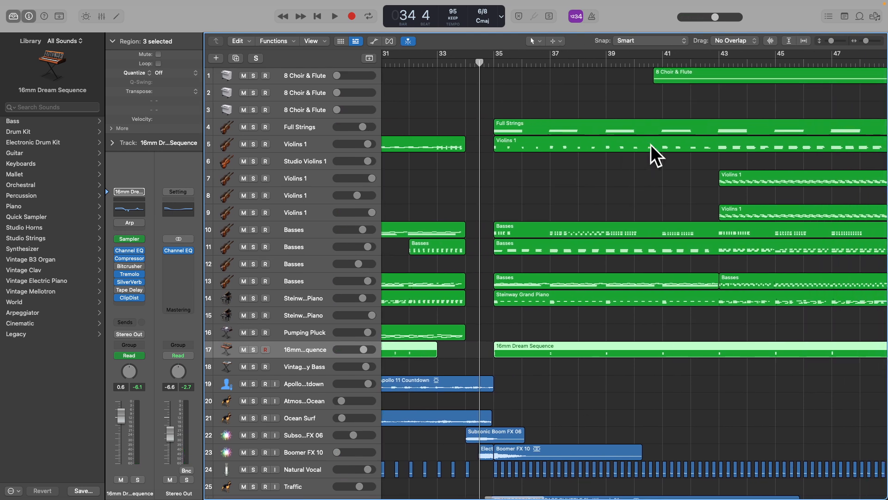
{"action": "left_click_drag", "start_coordinate": [477, 61], "coordinate": [484, 62]}
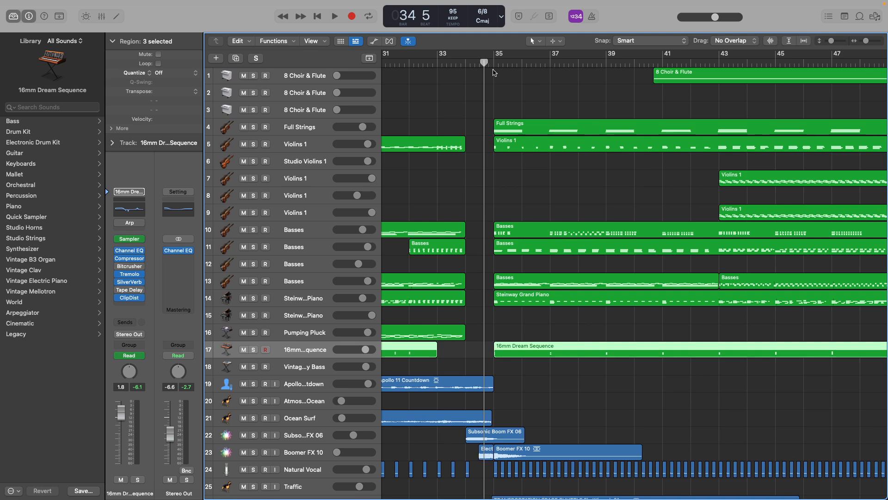
{"action": "scroll", "coordinate": [493, 73], "scroll_direction": "right", "scroll_amount": 1}
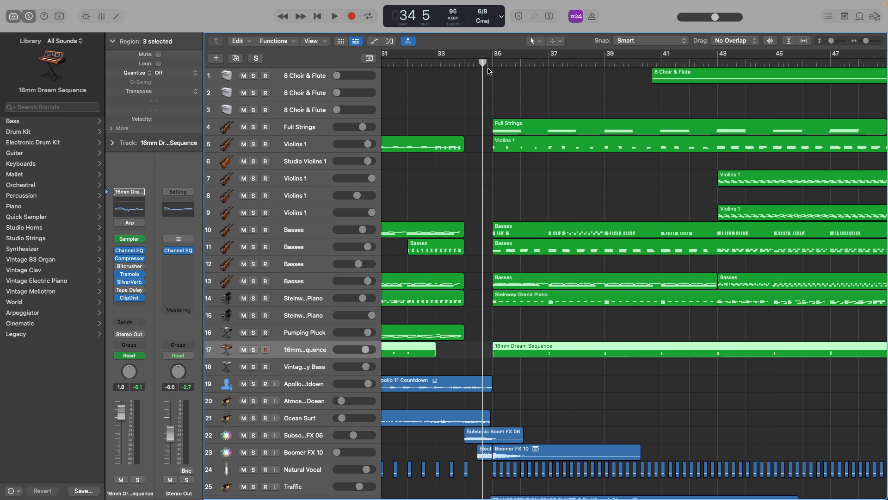
{"action": "left_click_drag", "start_coordinate": [482, 62], "coordinate": [478, 63]}
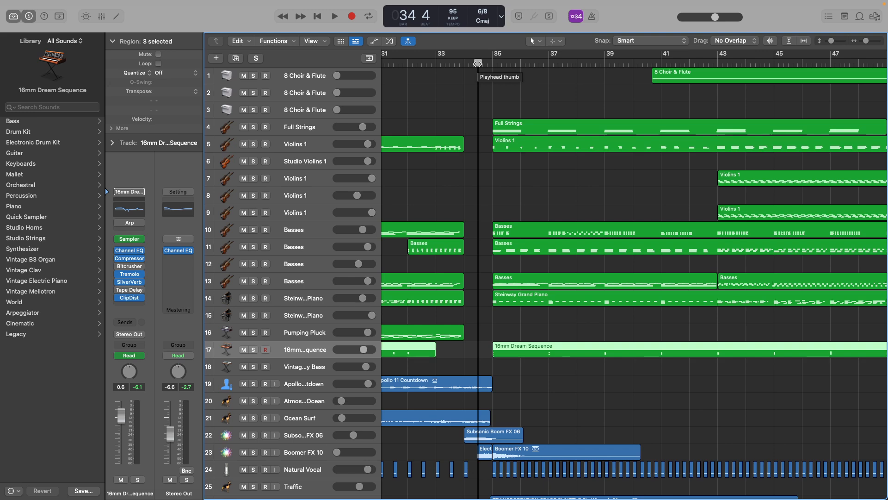
{"action": "left_click_drag", "start_coordinate": [478, 63], "coordinate": [489, 61]}
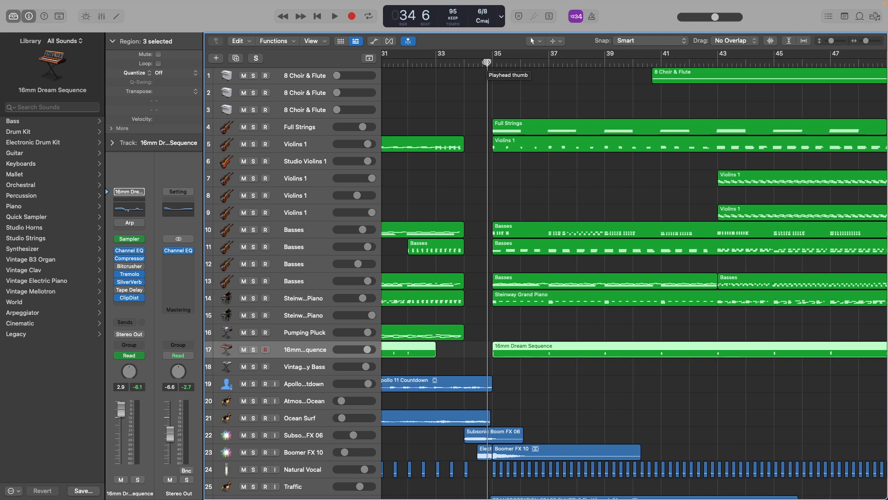
Play all tracks together from beat 6 of bar 34 through bar 41, checking the instrument and sound-effect tracks.
{"action": "key", "text": "space"}
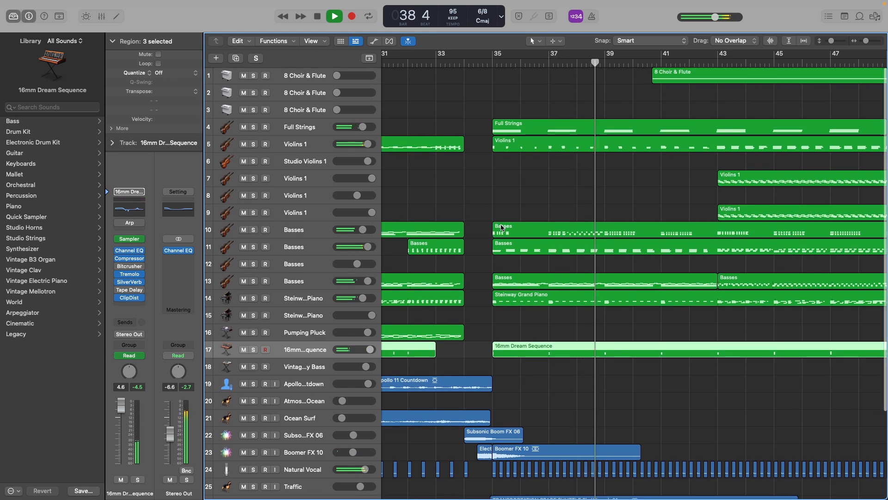
{"action": "scroll", "coordinate": [500, 235], "scroll_direction": "down", "scroll_amount": 5}
{"action": "scroll", "coordinate": [500, 227], "scroll_direction": "up", "scroll_amount": 1}
{"action": "scroll", "coordinate": [502, 227], "scroll_direction": "right", "scroll_amount": 3}
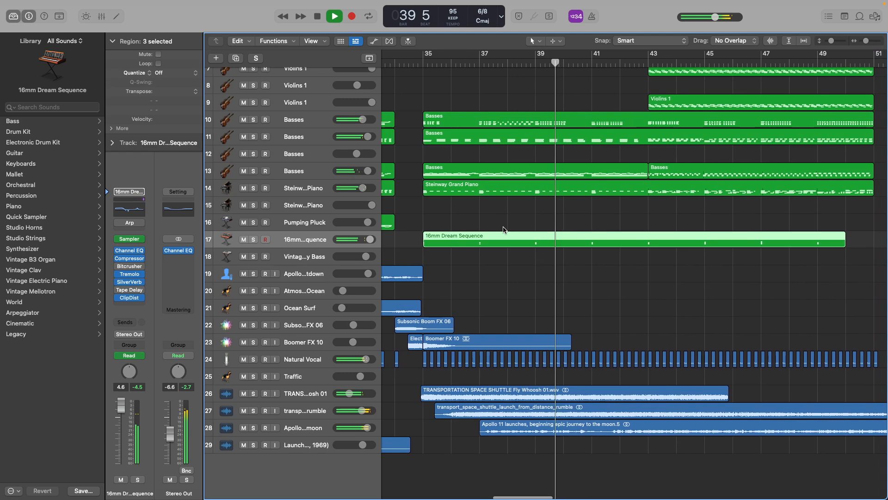
{"action": "scroll", "coordinate": [503, 227], "scroll_direction": "down", "scroll_amount": 5}
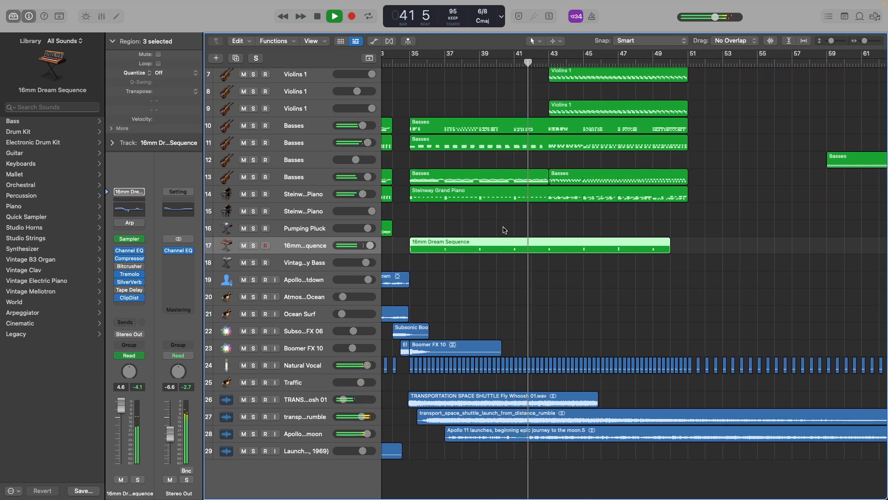
{"action": "key", "text": "space"}
Solo the Full Strings track and play it from just before bar 35 to bar 36.
{"action": "left_click_drag", "start_coordinate": [401, 64], "coordinate": [409, 64]}
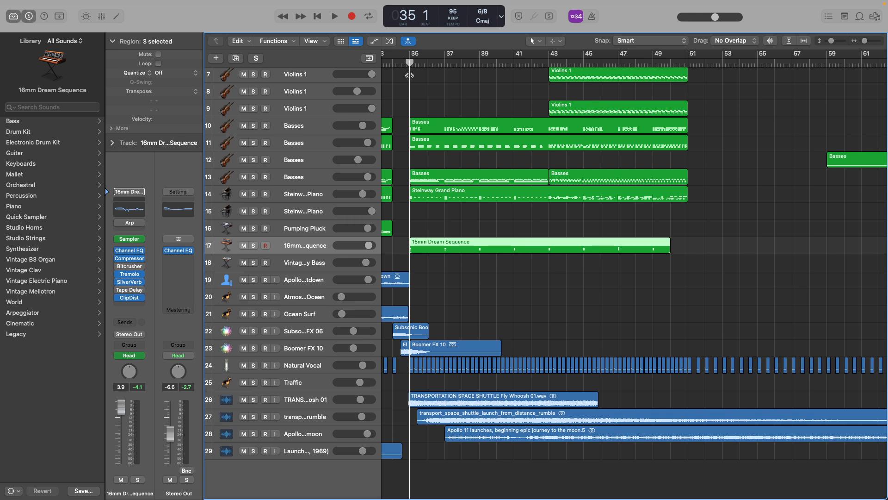
{"action": "left_click", "coordinate": [404, 64]}
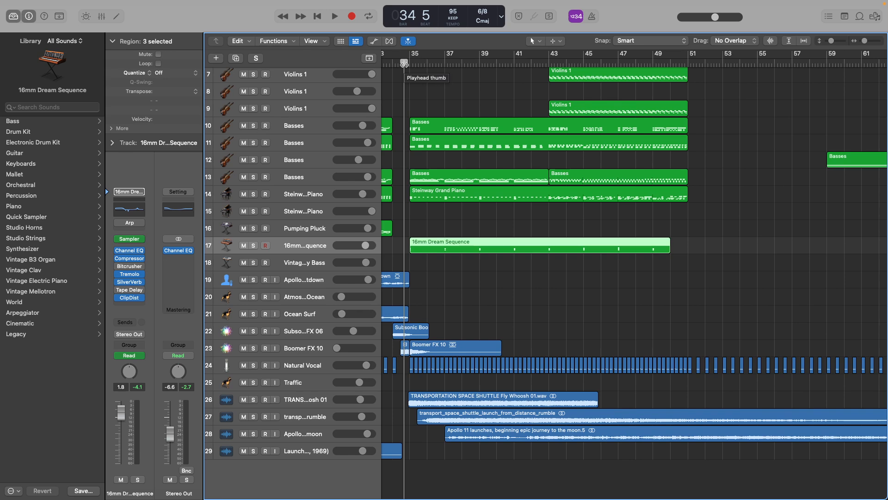
{"action": "scroll", "coordinate": [422, 125], "scroll_direction": "up", "scroll_amount": 5}
{"action": "left_click", "coordinate": [409, 66]}
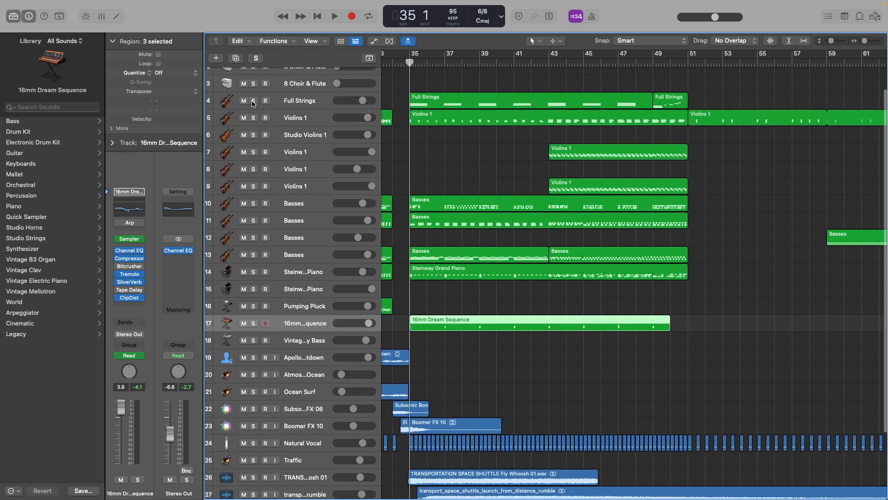
{"action": "left_click", "coordinate": [253, 101]}
{"action": "left_click", "coordinate": [404, 63]}
{"action": "key", "text": "space"}
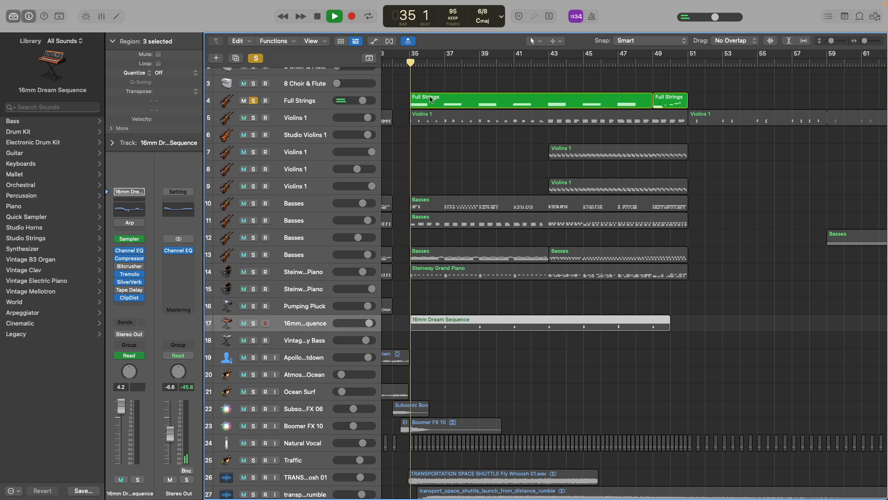
{"action": "key", "text": "space"}
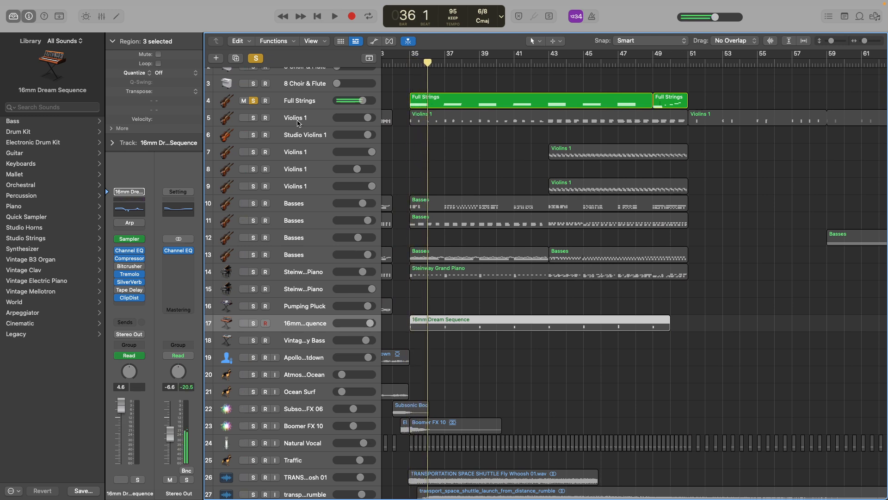
Clear the Full Strings solo and play all tracks together into bar 36.
{"action": "left_click", "coordinate": [254, 101]}
{"action": "key", "text": "space"}
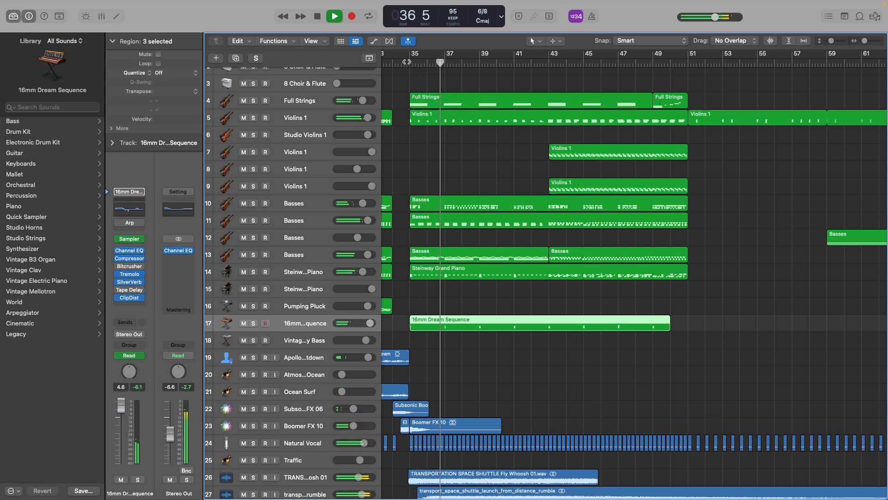
{"action": "key", "text": "space"}
Select and solo the Full Strings track, play it from bar 35 into bar 41, and clear its solo.
{"action": "left_click", "coordinate": [307, 101]}
{"action": "left_click", "coordinate": [410, 63]}
{"action": "left_click", "coordinate": [253, 101]}
{"action": "key", "text": "space"}
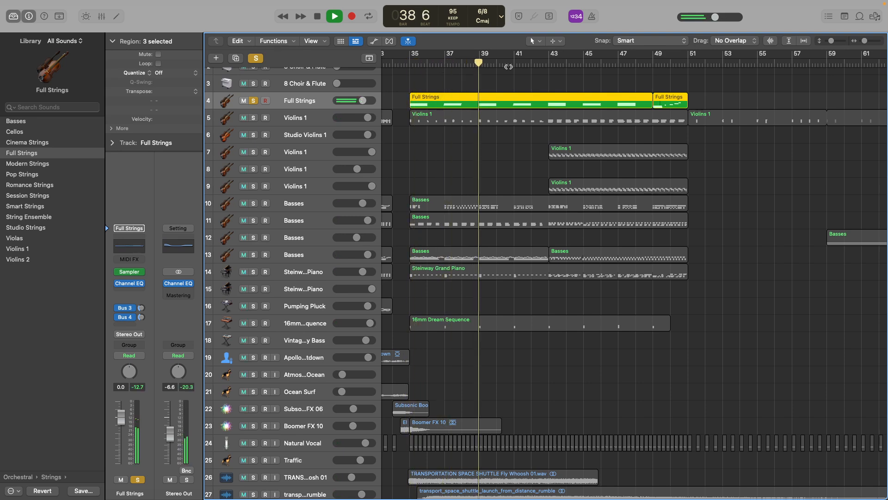
{"action": "key", "text": "space"}
{"action": "left_click", "coordinate": [254, 100]}
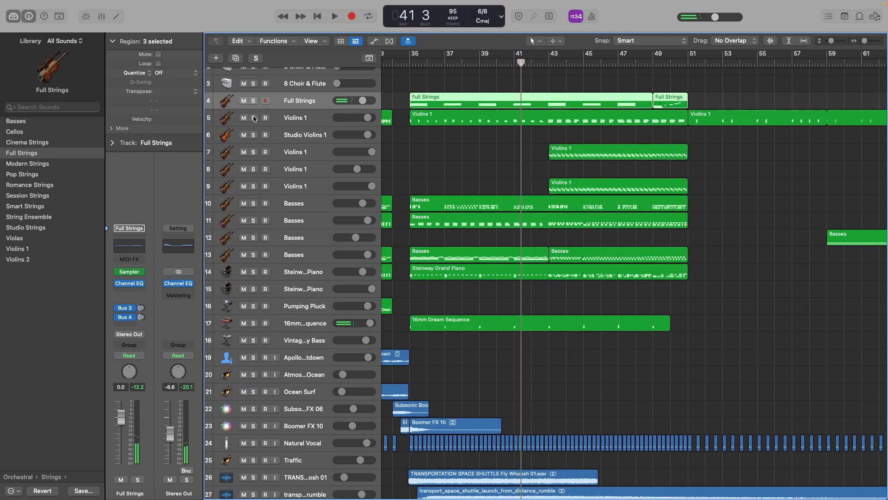
Solo the Violins 1 track directly below Full Strings, play it into bar 39, and clear its solo.
{"action": "left_click", "coordinate": [254, 118]}
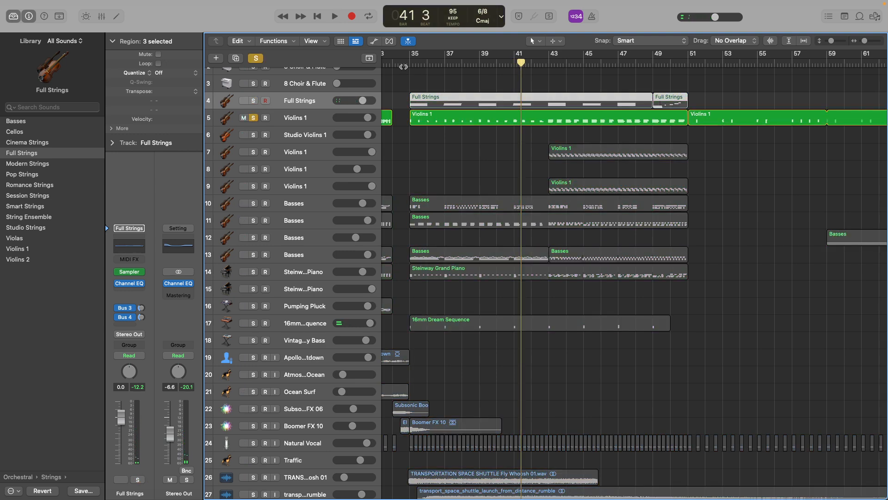
{"action": "key", "text": "shift+space"}
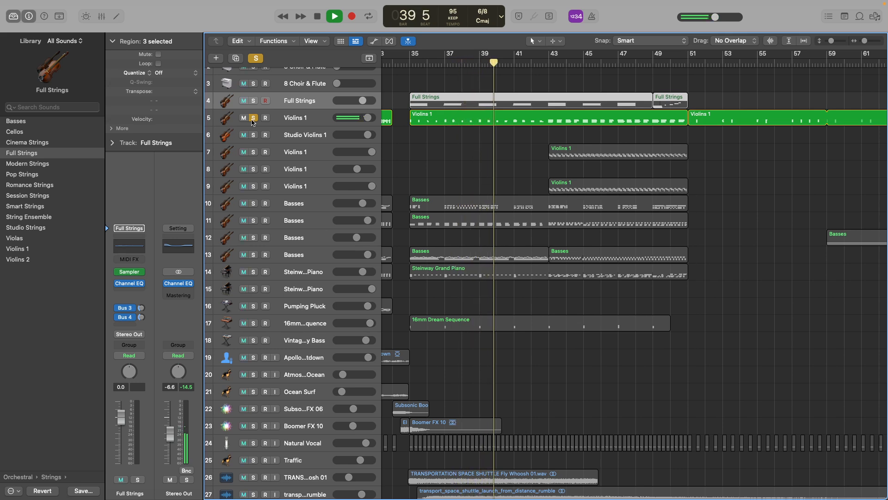
{"action": "left_click", "coordinate": [253, 118]}
Return the playhead to just before bar 35 and play all tracks together into bar 38.
{"action": "key", "text": "space"}
{"action": "left_click_drag", "start_coordinate": [408, 64], "coordinate": [405, 64]}
{"action": "key", "text": "space"}
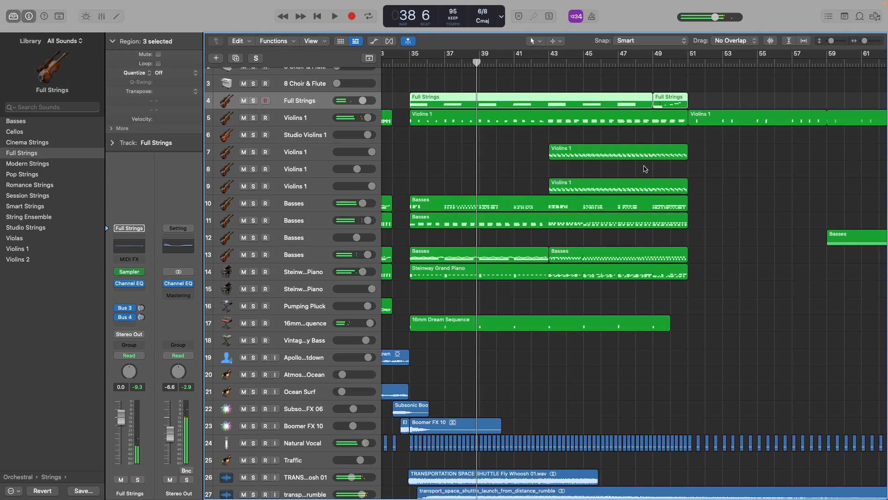
Select the Basses regions on tracks 10 and 11, solo both tracks and play them together into bar 41.
{"action": "left_click_drag", "start_coordinate": [420, 187], "coordinate": [444, 236]}
{"action": "left_click", "coordinate": [253, 204]}
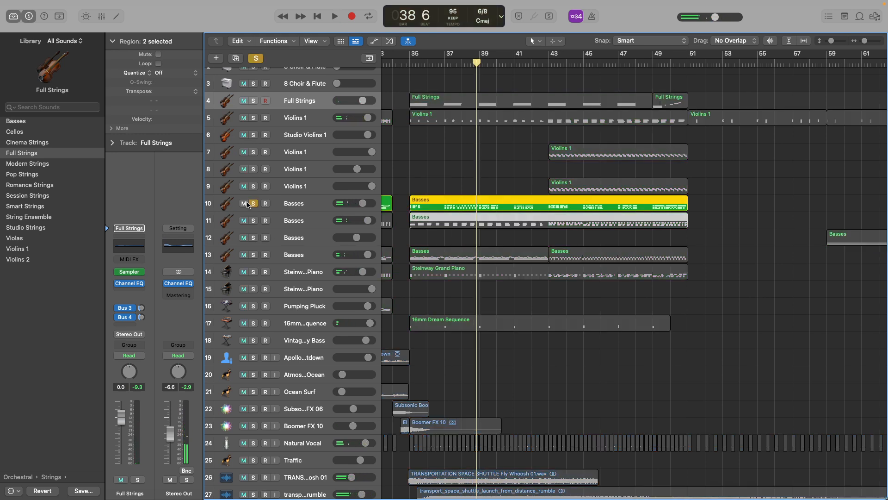
{"action": "left_click", "coordinate": [253, 220]}
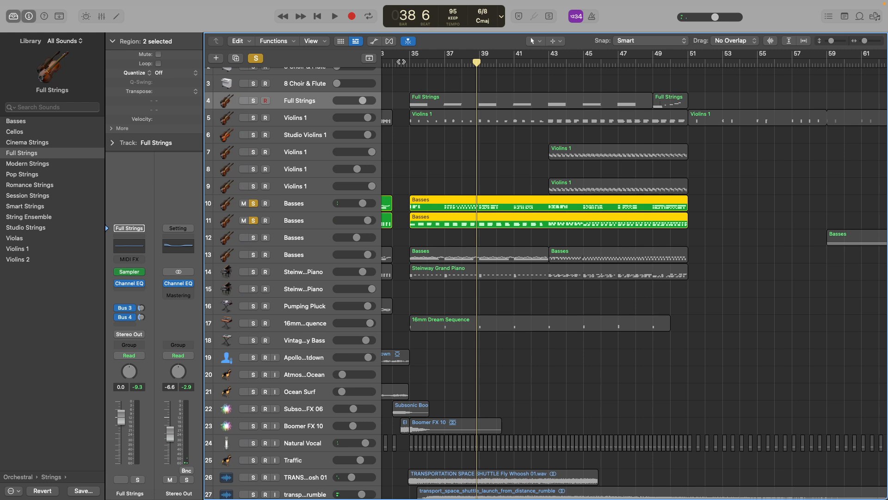
{"action": "key", "text": "space"}
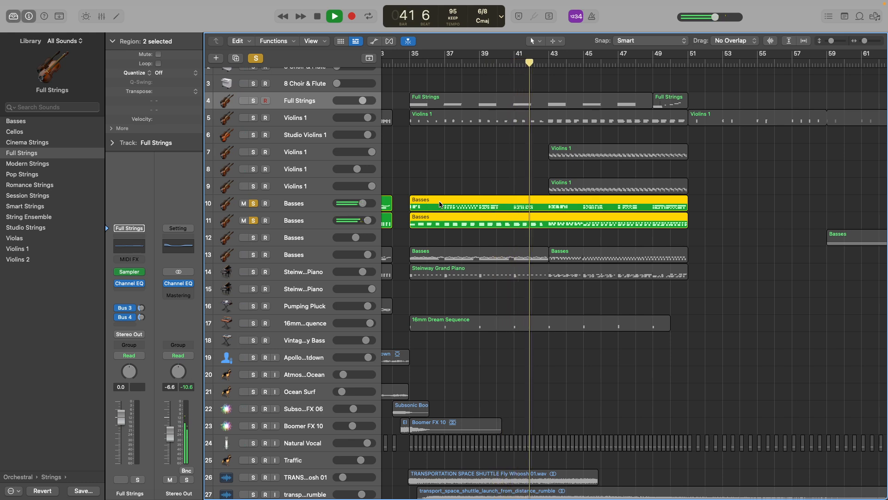
{"action": "key", "text": "space"}
Return to beat 6 of bar 34, clear both Basses solos and select the Steinway Grand Piano track 14.
{"action": "left_click", "coordinate": [406, 64]}
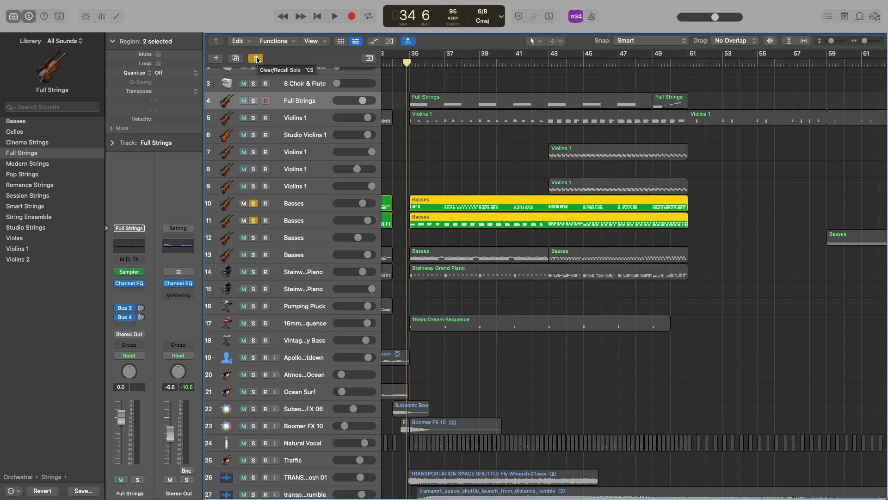
{"action": "left_click", "coordinate": [253, 203]}
{"action": "left_click", "coordinate": [253, 221]}
{"action": "left_click", "coordinate": [300, 267]}
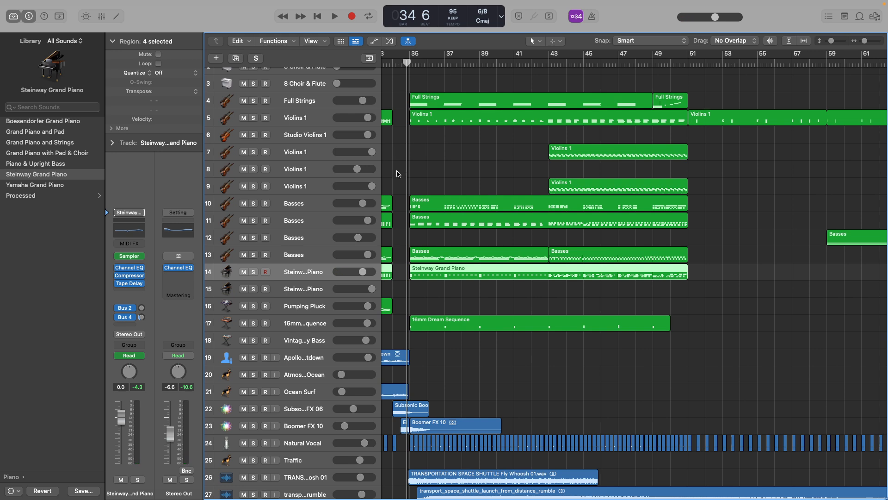
Select the 16mm Dream Sequence region at bar 35, solo its track 17, play it into bar 36, and clear the solo.
{"action": "scroll", "coordinate": [416, 218], "scroll_direction": "up", "scroll_amount": 10}
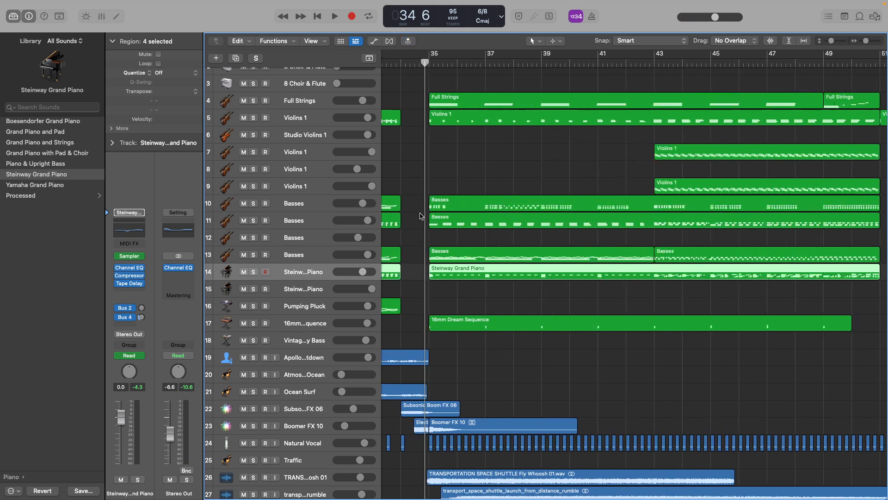
{"action": "scroll", "coordinate": [517, 183], "scroll_direction": "right", "scroll_amount": 2}
{"action": "scroll", "coordinate": [517, 183], "scroll_direction": "right", "scroll_amount": 2}
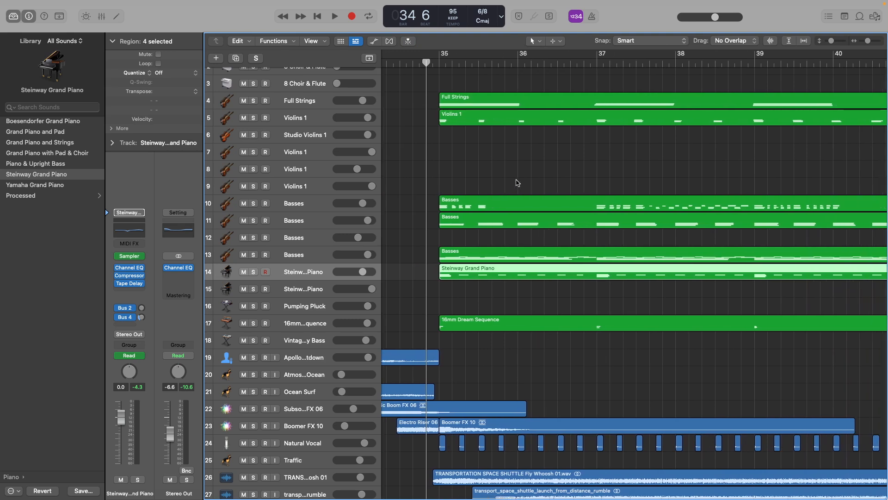
{"action": "left_click", "coordinate": [448, 321]}
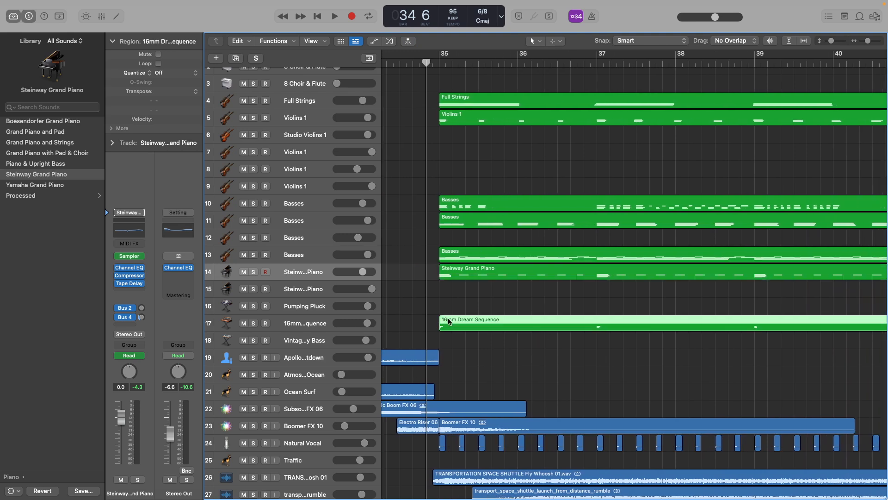
{"action": "left_click", "coordinate": [254, 323]}
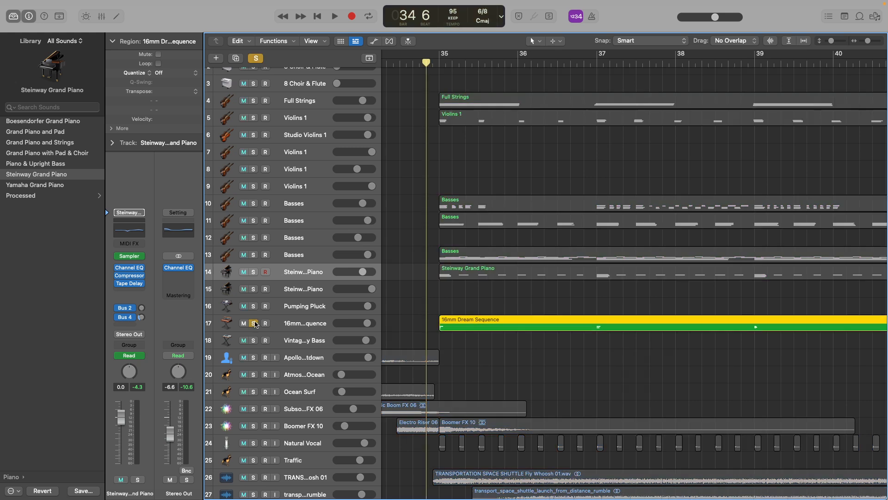
{"action": "key", "text": "space"}
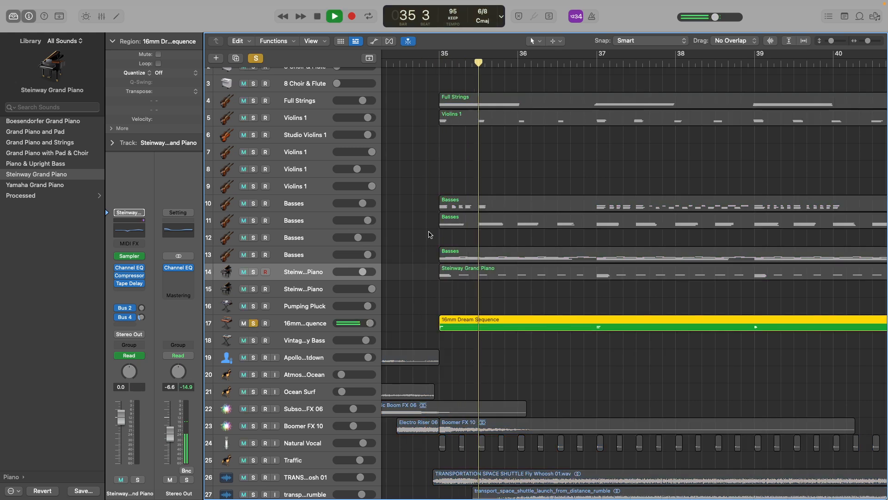
{"action": "scroll", "coordinate": [423, 281], "scroll_direction": "left", "scroll_amount": 3}
{"action": "key", "text": "space"}
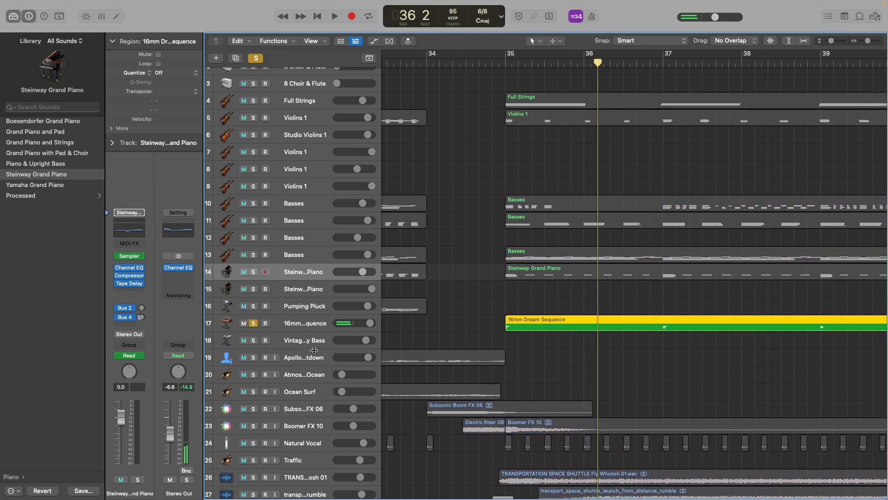
{"action": "left_click", "coordinate": [254, 323]}
Select the Basses region on track 13, solo that track and play it from just before bar 35.
{"action": "left_click", "coordinate": [501, 250]}
{"action": "left_click", "coordinate": [523, 255]}
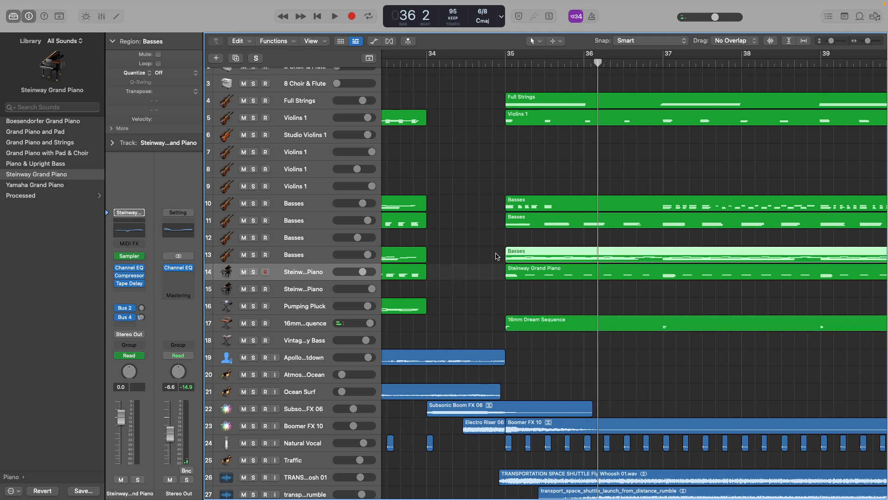
{"action": "left_click", "coordinate": [253, 255]}
{"action": "left_click", "coordinate": [494, 62]}
{"action": "key", "text": "space"}
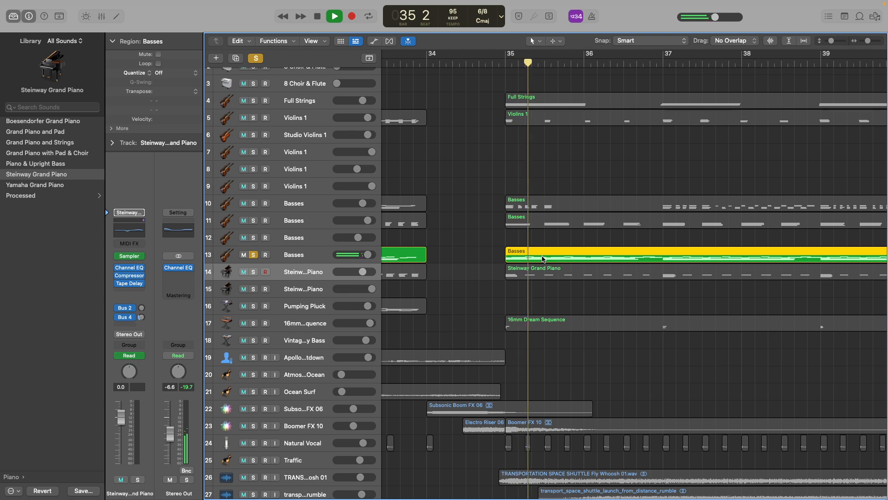
{"action": "key", "text": "space"}
Show the track 13 Basses notes in the Piano Roll while playing from beat 6 of bar 34 into bar 40, and clear the solo.
{"action": "double_click", "coordinate": [565, 254]}
{"action": "left_click", "coordinate": [408, 235]}
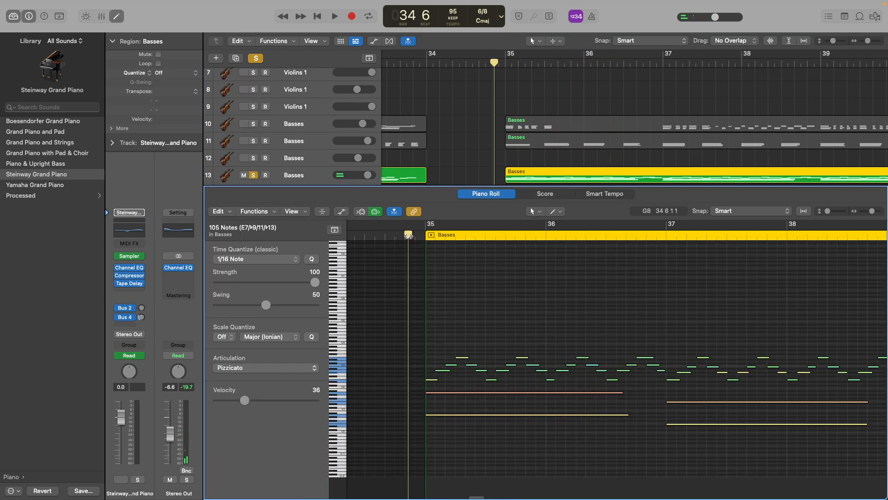
{"action": "key", "text": "space"}
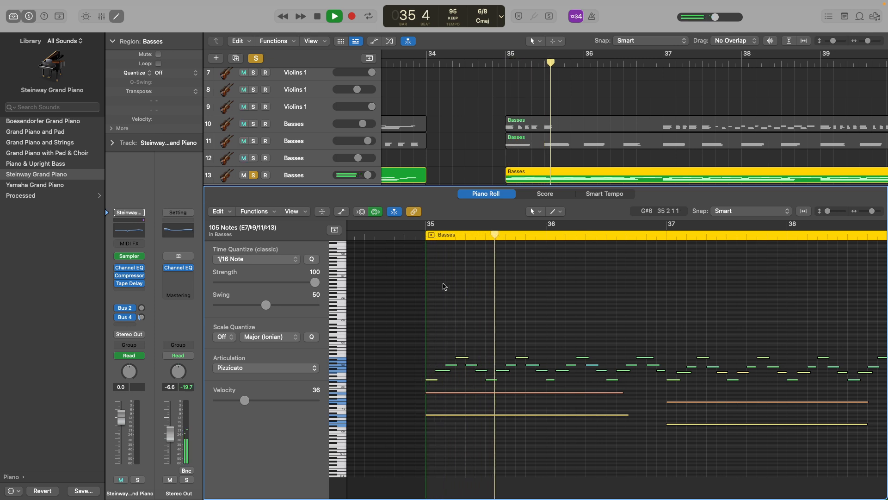
{"action": "scroll", "coordinate": [470, 333], "scroll_direction": "right", "scroll_amount": 1}
{"action": "scroll", "coordinate": [471, 332], "scroll_direction": "right", "scroll_amount": 3}
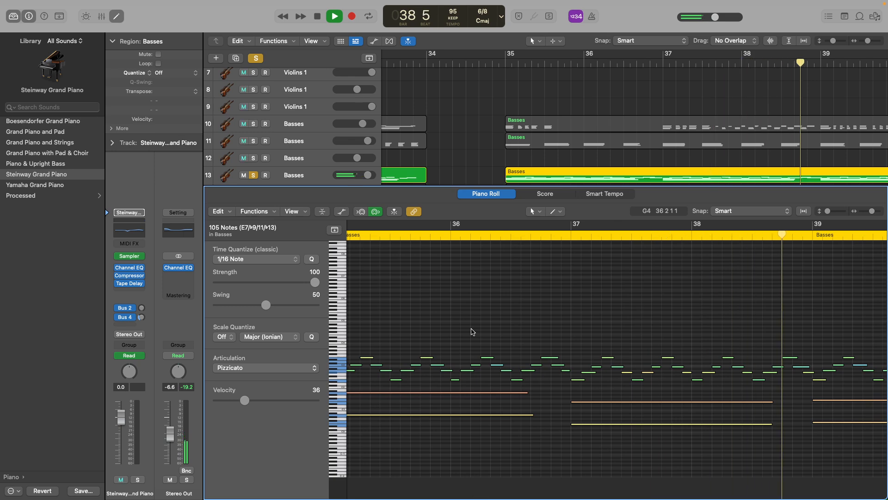
{"action": "key", "text": "p"}
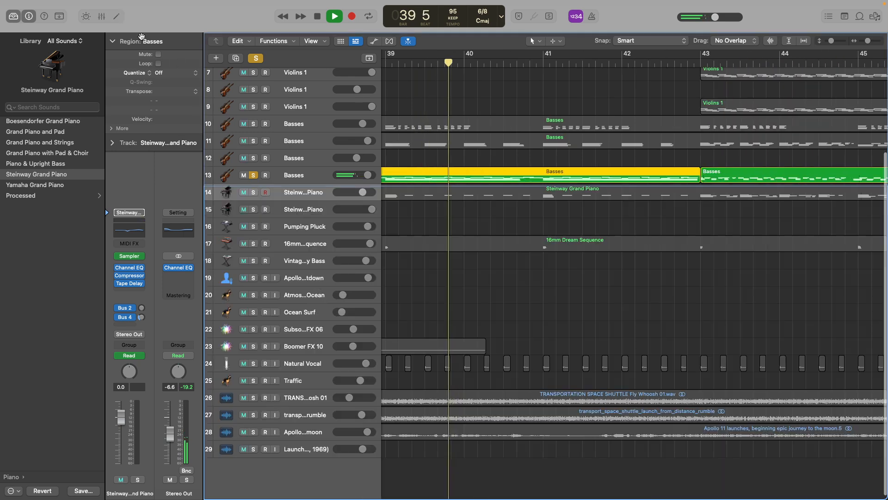
{"action": "scroll", "coordinate": [471, 198], "scroll_direction": "left", "scroll_amount": 5}
{"action": "key", "text": "space"}
{"action": "key", "text": "ctrl+s"}
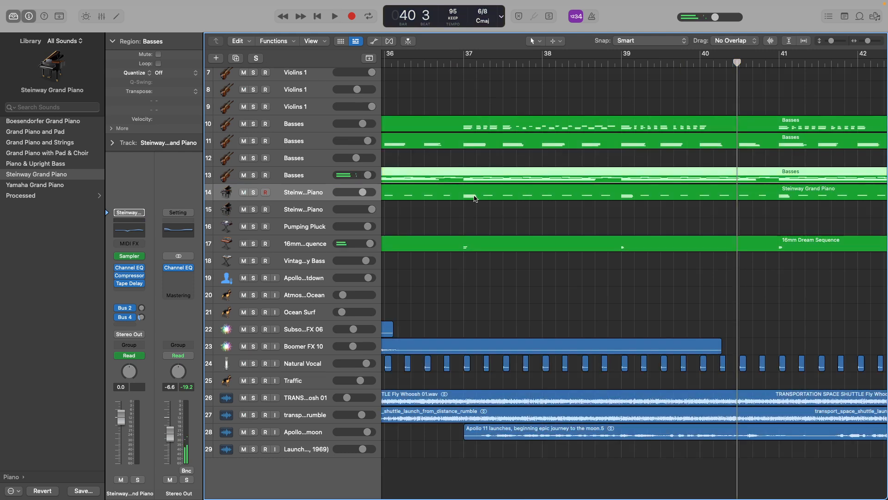
Return to beat 6 of bar 34, solo the Steinway Grand Piano track 14, play it into bar 38, and clear the solo.
{"action": "scroll", "coordinate": [459, 196], "scroll_direction": "left", "scroll_amount": 4}
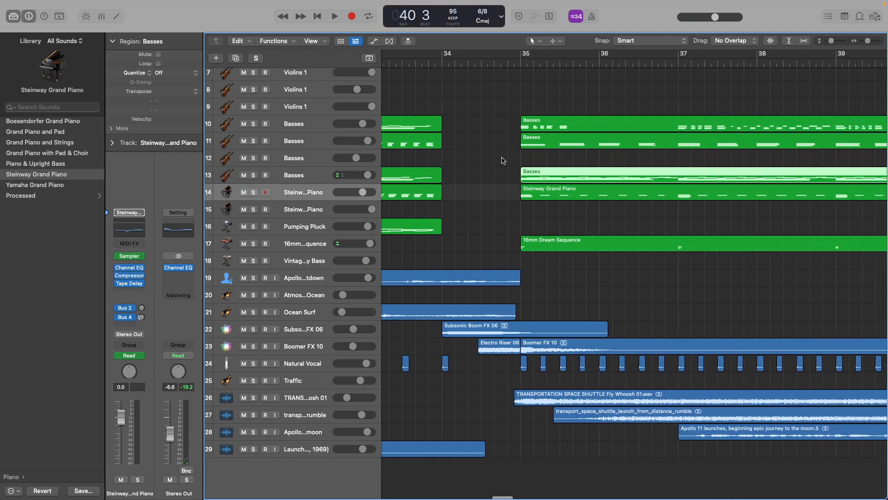
{"action": "scroll", "coordinate": [503, 160], "scroll_direction": "up", "scroll_amount": 1}
{"action": "scroll", "coordinate": [503, 160], "scroll_direction": "down", "scroll_amount": 4}
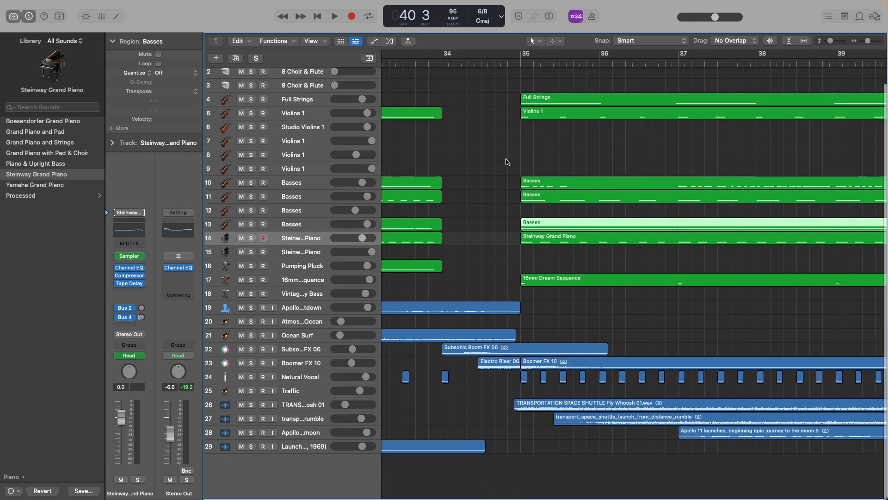
{"action": "left_click", "coordinate": [508, 59]}
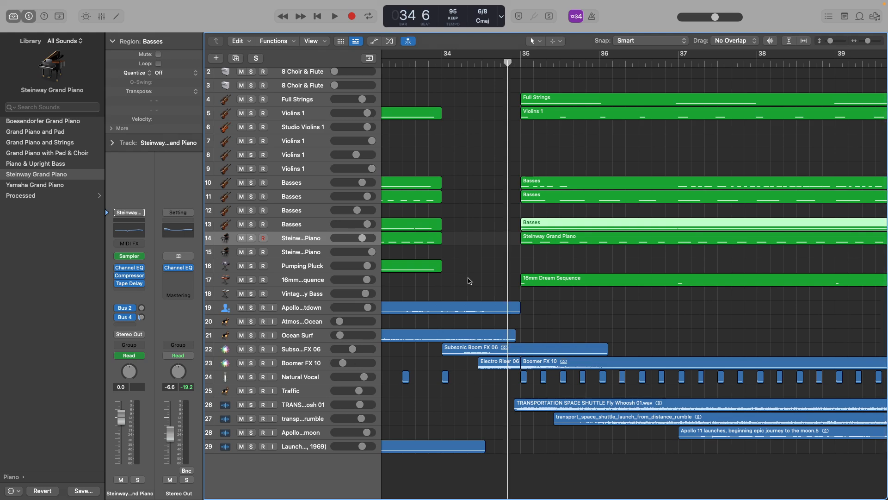
{"action": "left_click", "coordinate": [251, 238]}
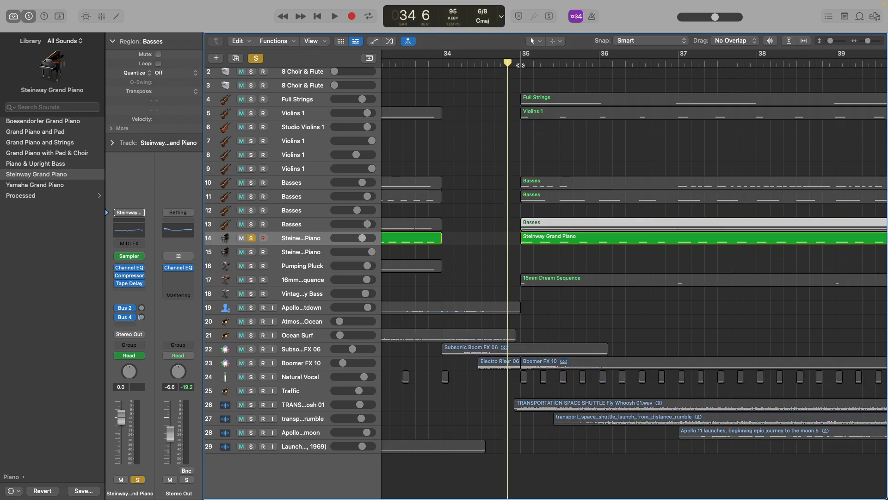
{"action": "key", "text": "space"}
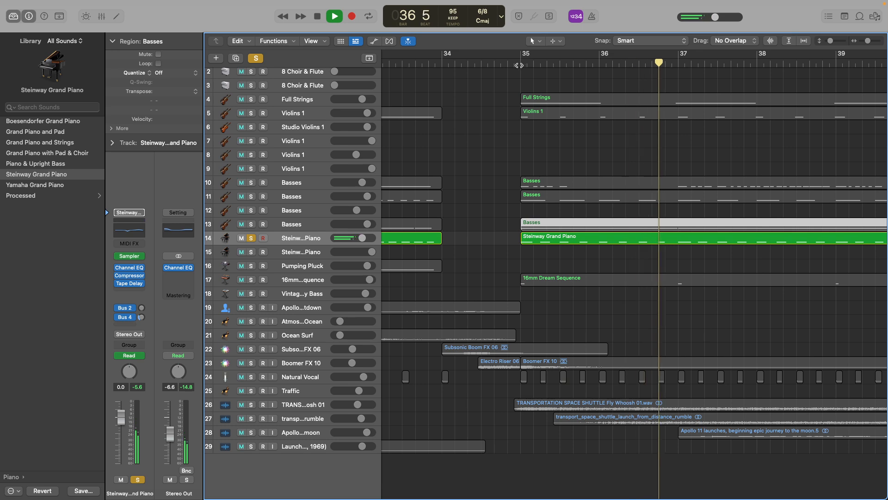
{"action": "scroll", "coordinate": [522, 165], "scroll_direction": "down", "scroll_amount": 5}
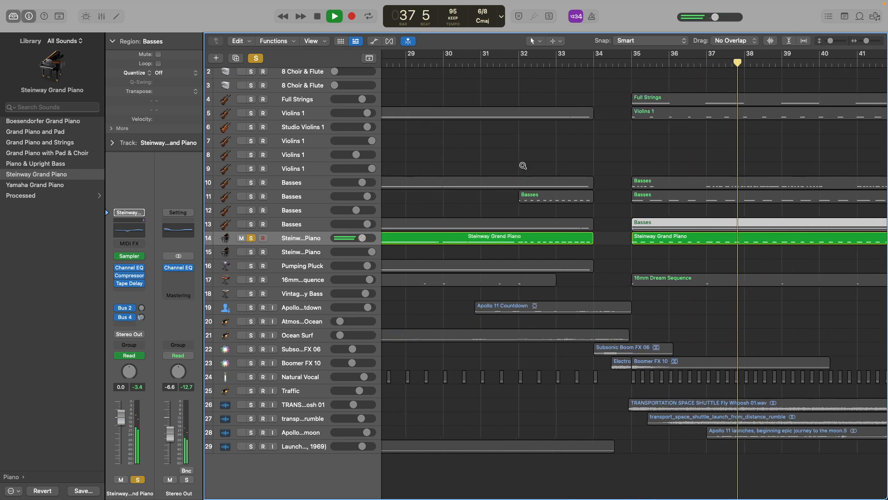
{"action": "left_click", "coordinate": [256, 58]}
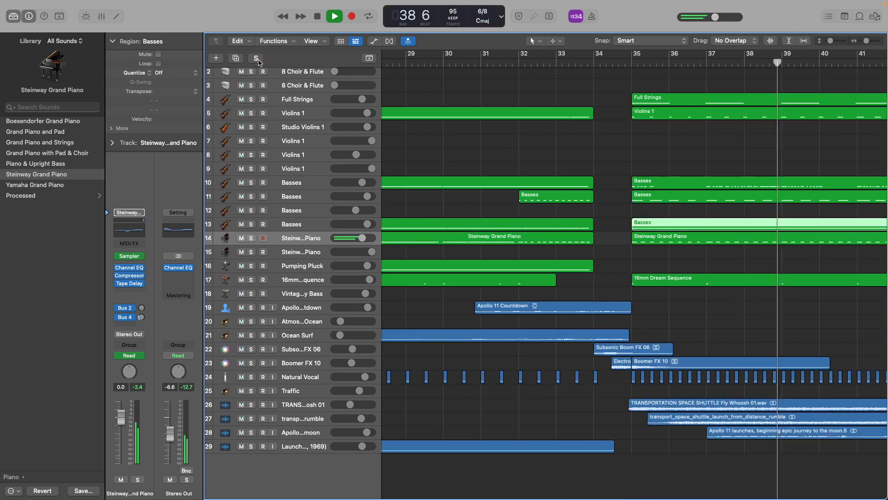
Let all tracks play together up to beat 5 of bar 42, clearing the Basses region selection.
{"action": "scroll", "coordinate": [531, 186], "scroll_direction": "left", "scroll_amount": 2}
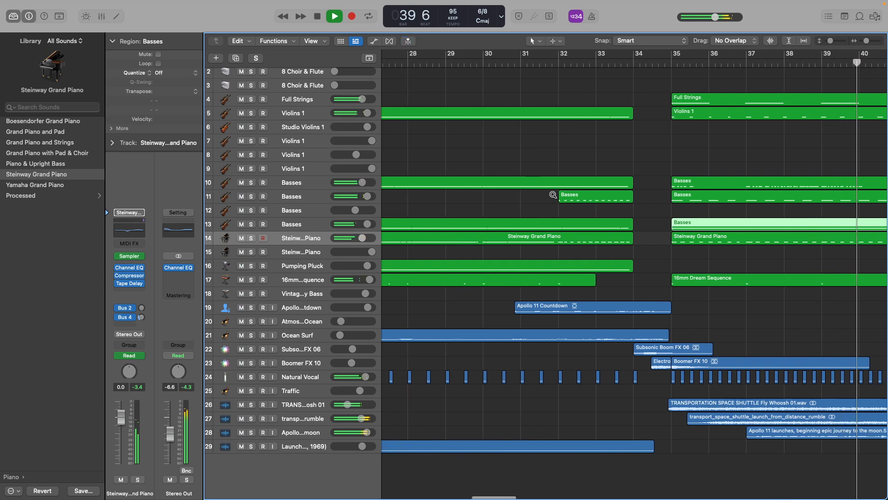
{"action": "key", "text": "super+Left"}
{"action": "key", "text": "super+Left"}
{"action": "scroll", "coordinate": [553, 197], "scroll_direction": "right", "scroll_amount": 10}
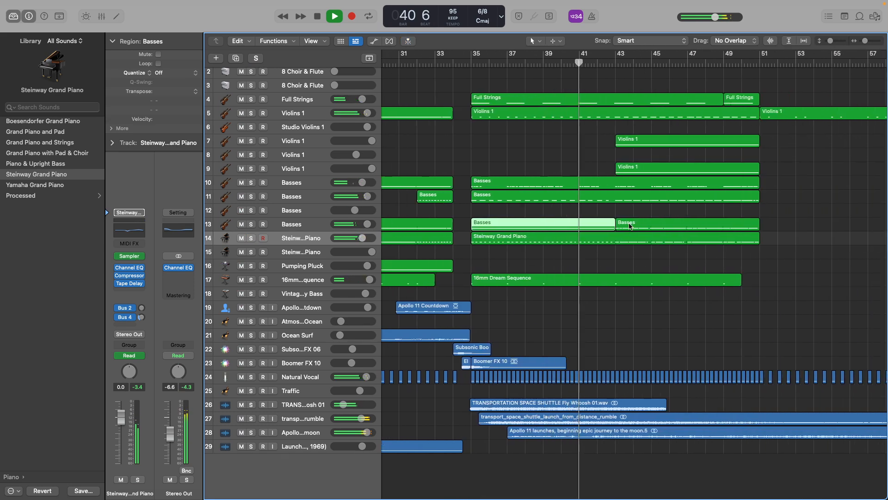
{"action": "left_click", "coordinate": [624, 209]}
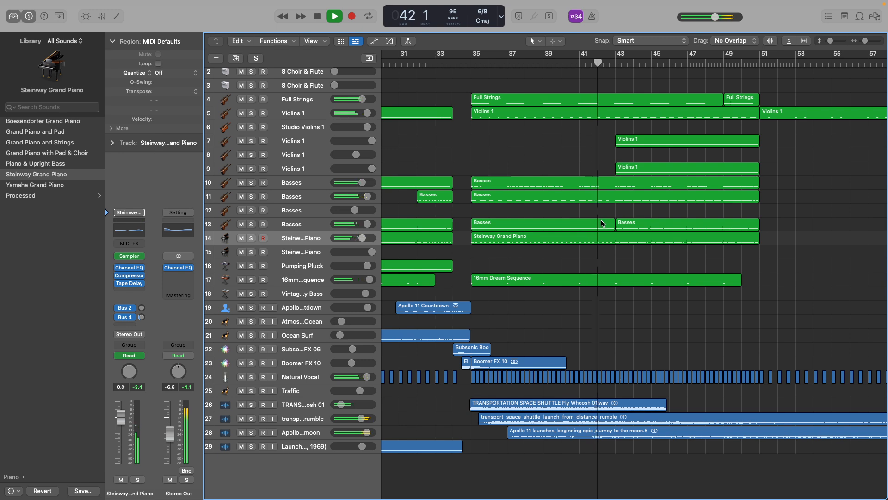
{"action": "key", "text": "space"}
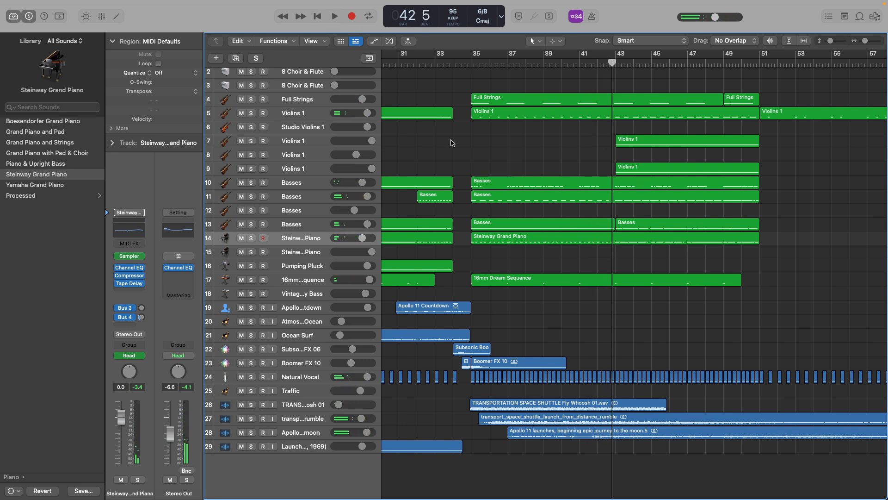
Solo the Violins 1 track 7, play it through bar 50 with its notes shown in the Piano Roll, and clear the solo.
{"action": "right_click", "coordinate": [321, 142]}
{"action": "left_click", "coordinate": [308, 140]}
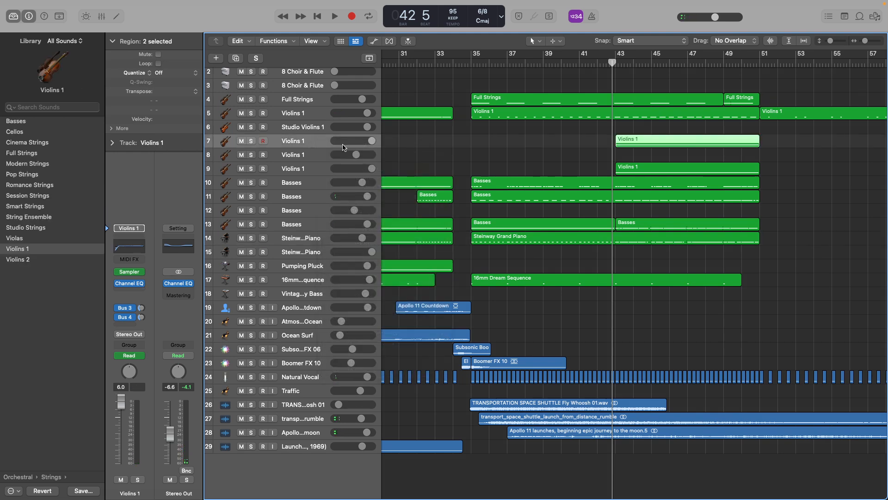
{"action": "left_click", "coordinate": [251, 141]}
{"action": "key", "text": "space"}
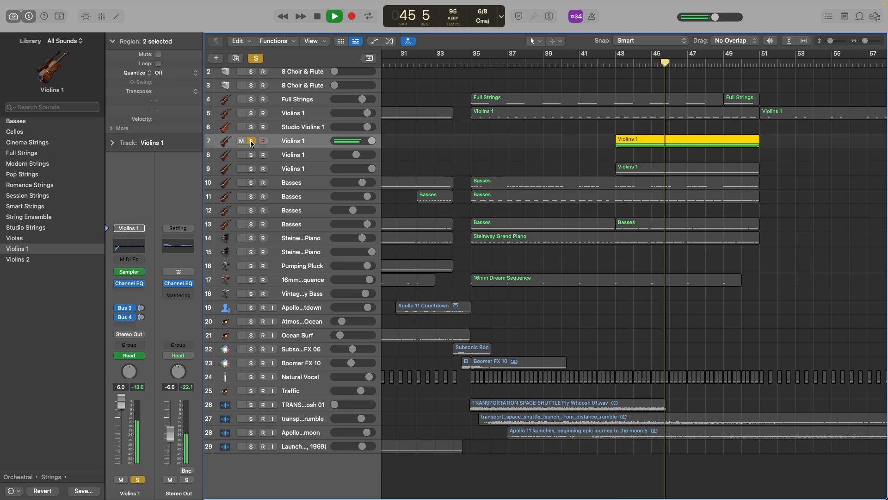
{"action": "double_click", "coordinate": [631, 141]}
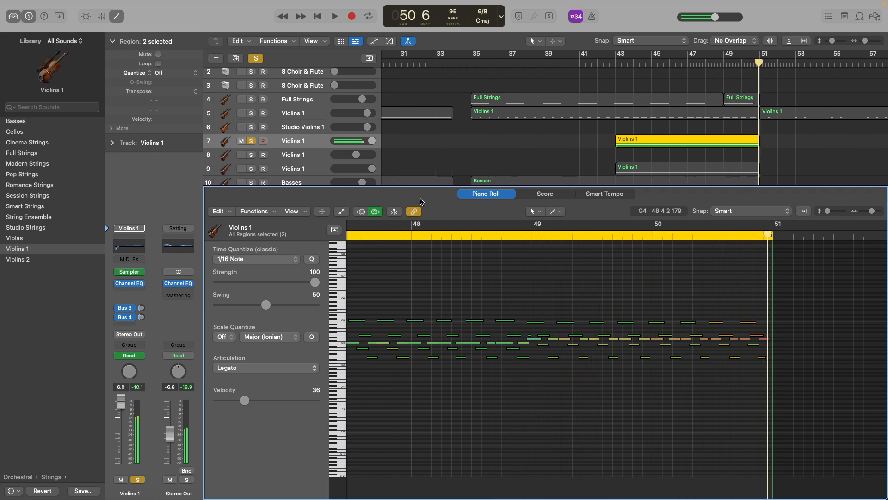
{"action": "left_click", "coordinate": [257, 59]}
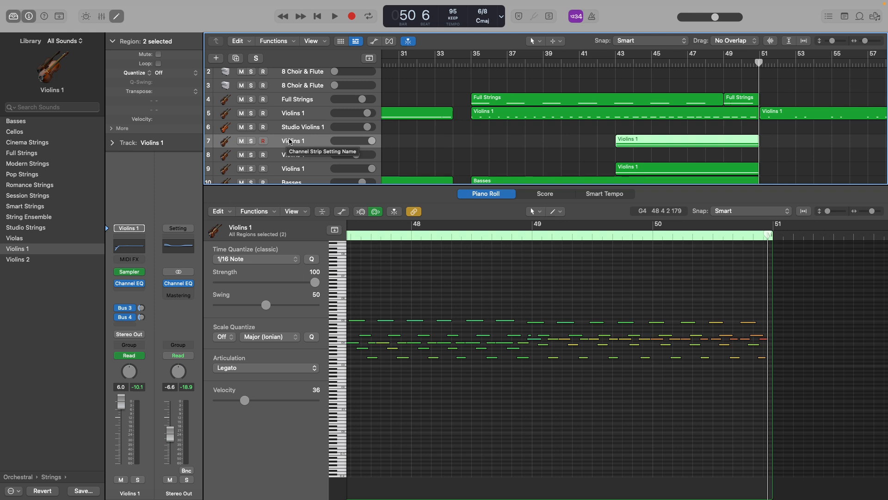
{"action": "key", "text": "e"}
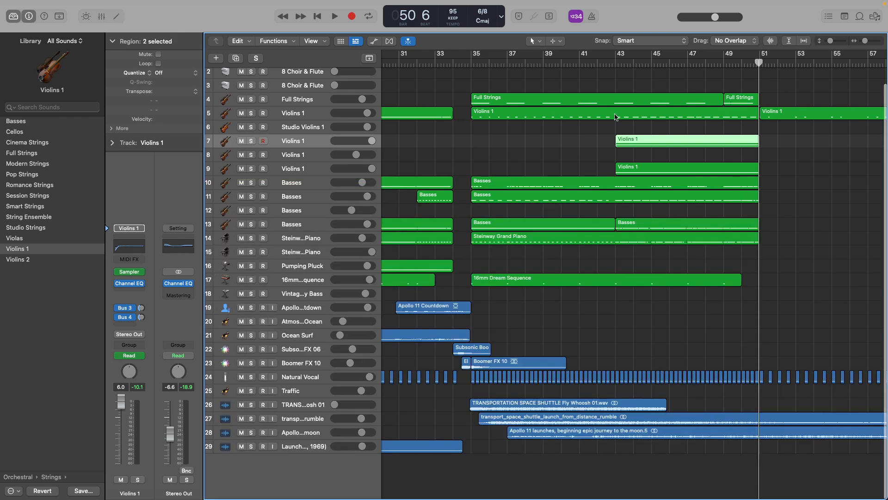
Play Violins 1 track 9 soloed from beat 4 of bar 42, and add track 7 to the solo during playback.
{"action": "left_click", "coordinate": [606, 61]}
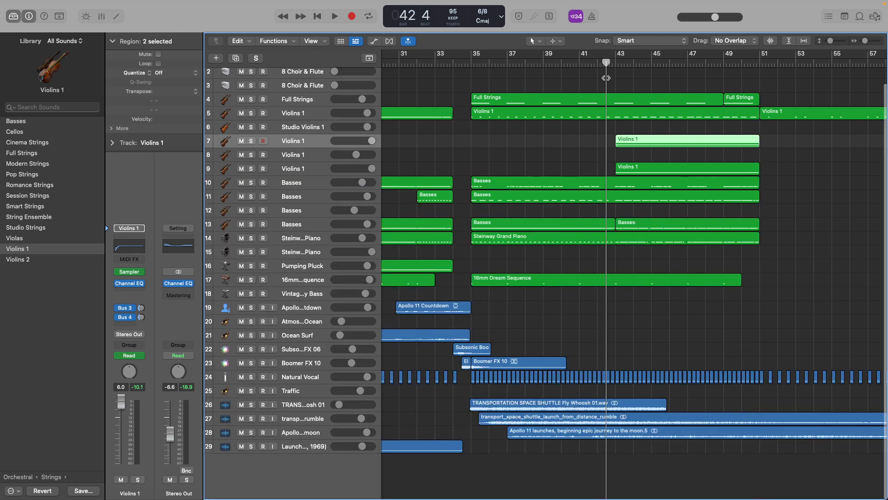
{"action": "left_click", "coordinate": [251, 169]}
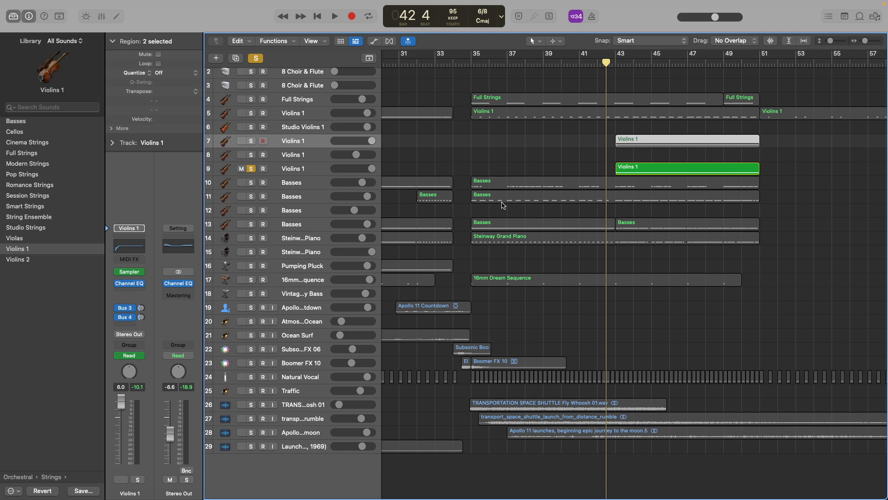
{"action": "key", "text": "space"}
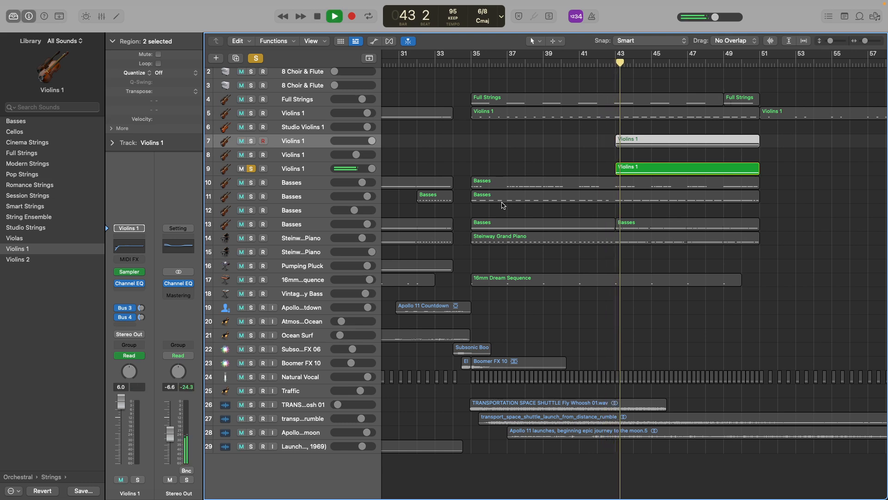
{"action": "left_click", "coordinate": [251, 141]}
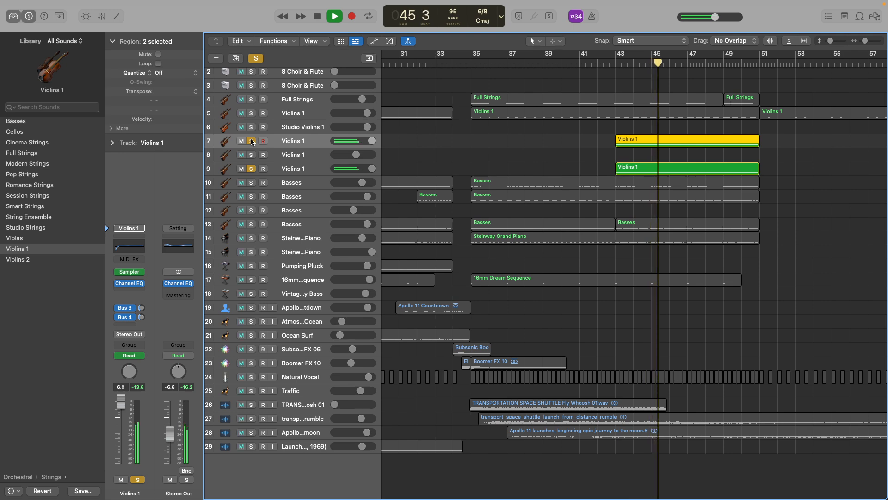
Show the notes of Violins 1 tracks 9 and 7 in the Piano Roll during soloed playback into bar 50, and clear the solo.
{"action": "double_click", "coordinate": [637, 169]}
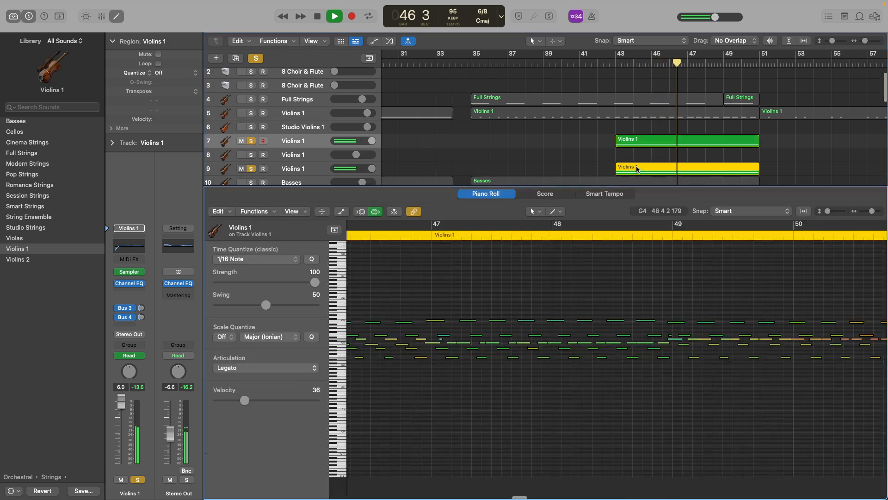
{"action": "left_click", "coordinate": [630, 140]}
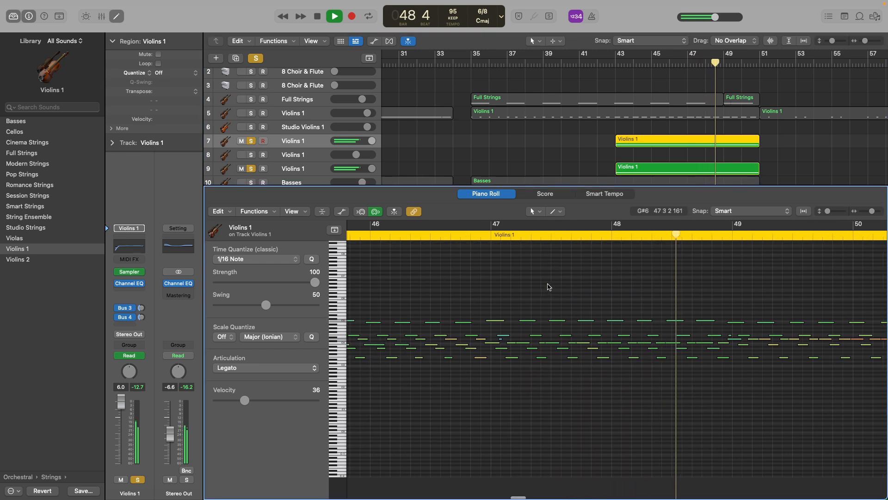
{"action": "left_click", "coordinate": [547, 282], "text": "ctrl+alt"}
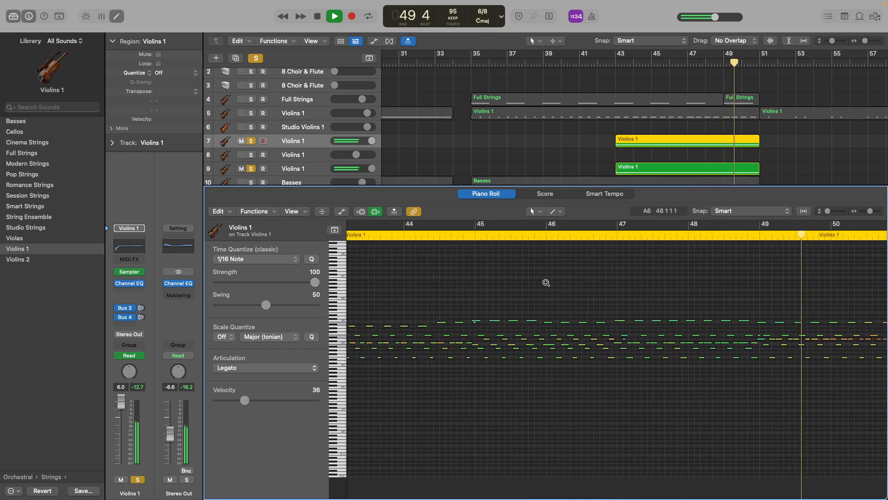
{"action": "left_click", "coordinate": [546, 282], "text": "ctrl+alt"}
{"action": "key", "text": "space"}
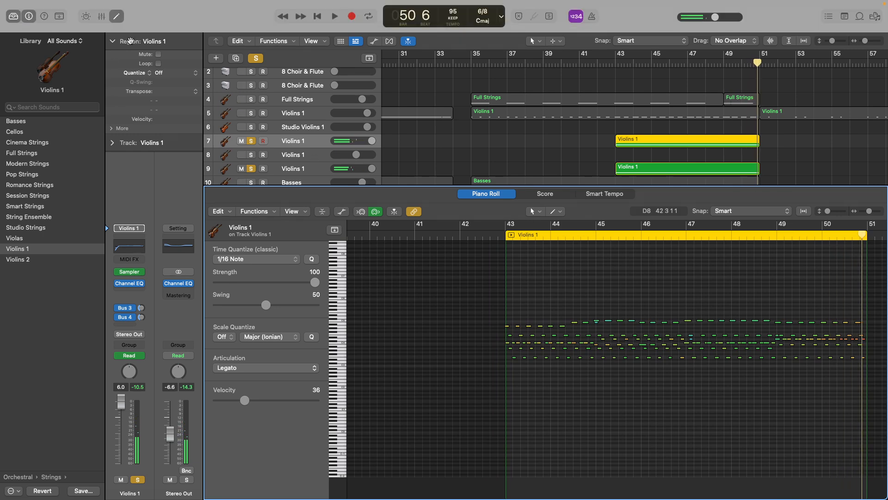
{"action": "left_click", "coordinate": [117, 17]}
{"action": "left_click", "coordinate": [256, 58]}
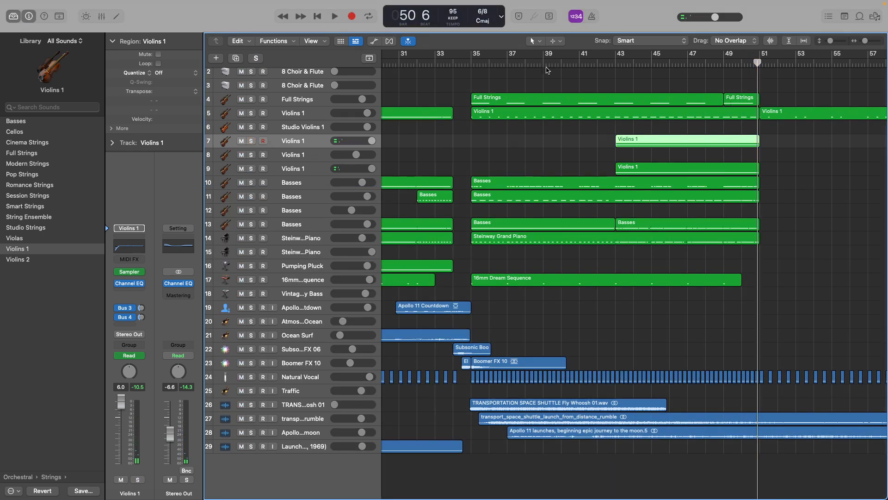
Play all tracks together from beat 4 of bar 42 into bar 55, selecting the shuttle rumble track 27 during playback.
{"action": "left_click", "coordinate": [605, 63]}
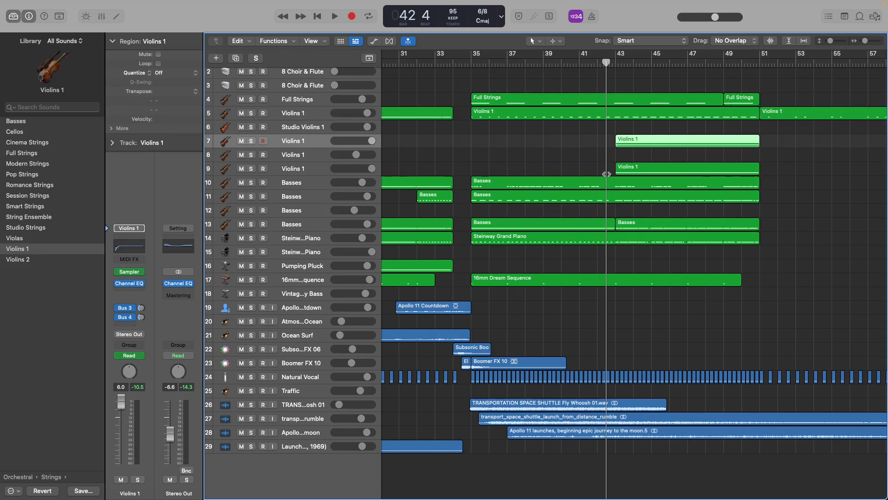
{"action": "key", "text": "space"}
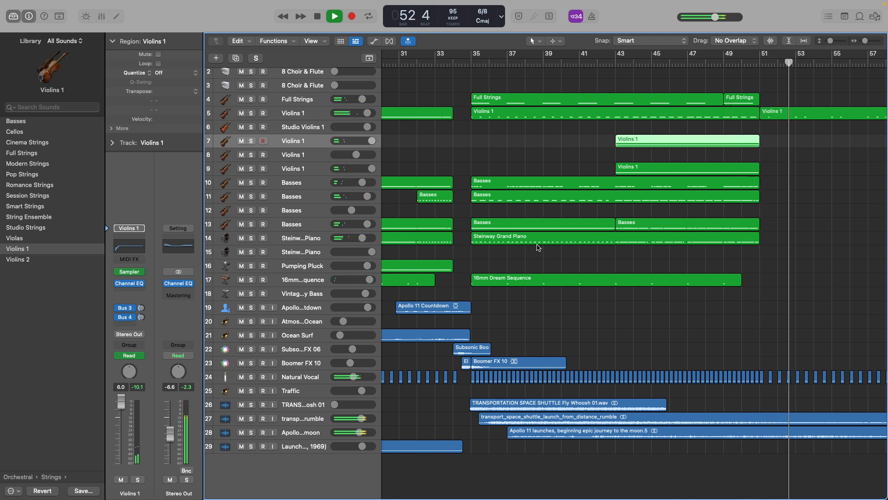
{"action": "scroll", "coordinate": [508, 287], "scroll_direction": "right", "scroll_amount": 5}
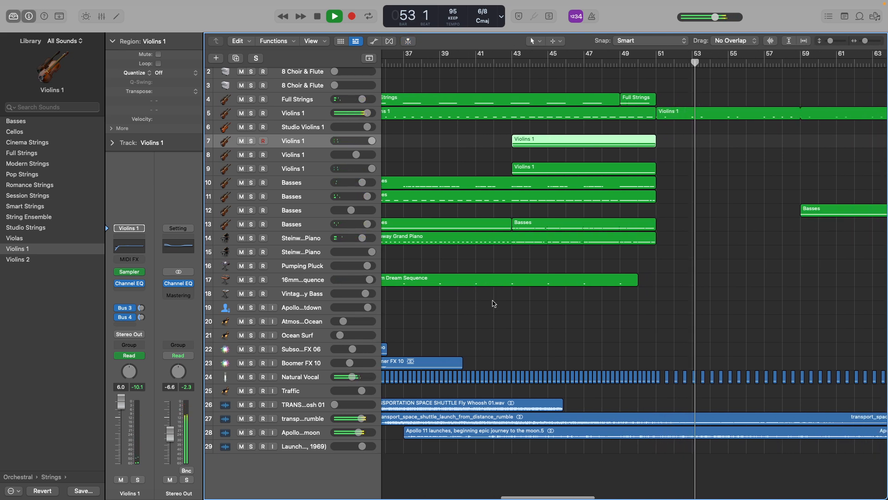
{"action": "left_click", "coordinate": [318, 420]}
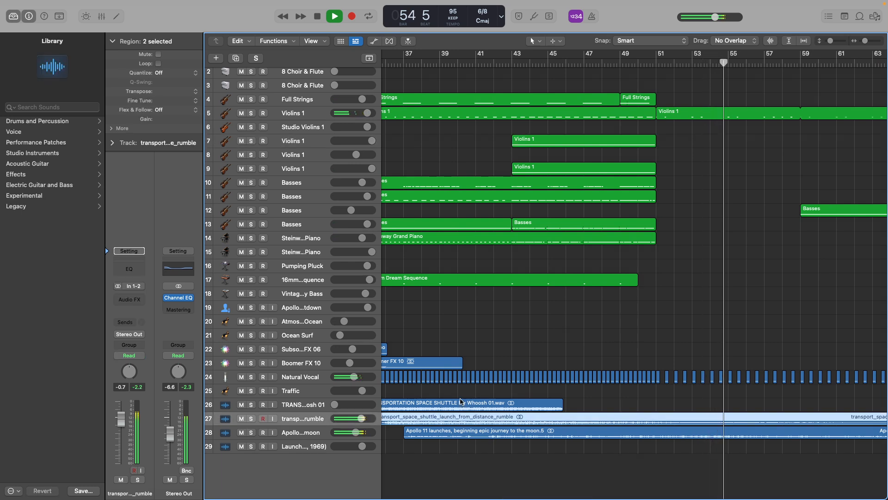
{"action": "scroll", "coordinate": [501, 319], "scroll_direction": "right", "scroll_amount": 3}
{"action": "key", "text": "space"}
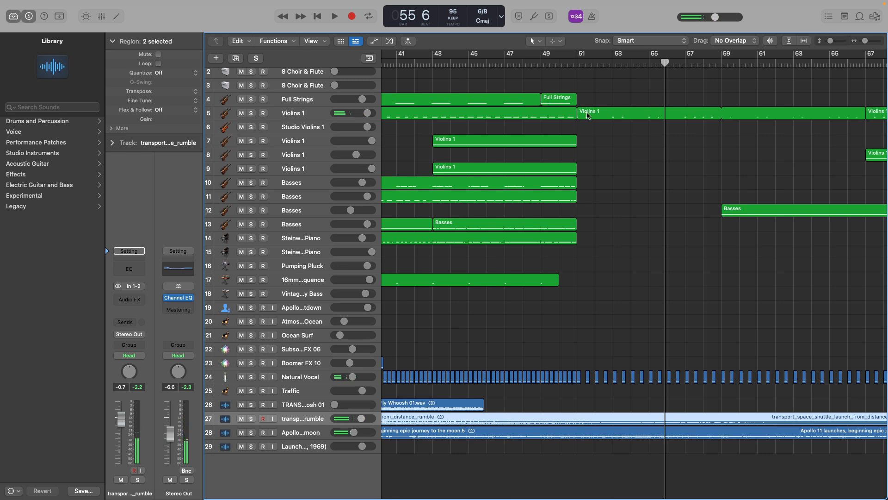
Return the playhead to bar 51, select the shuttle rumble region on track 27, and briefly solo the Apollo moon track 28.
{"action": "left_click", "coordinate": [576, 64]}
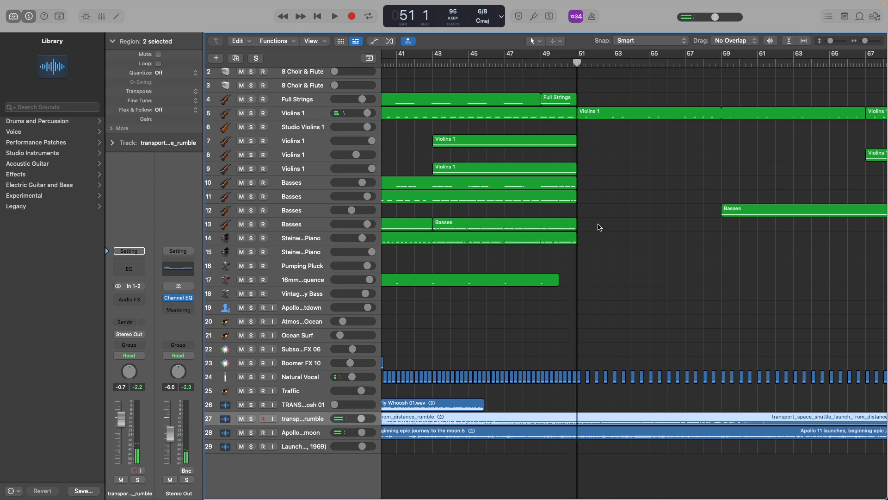
{"action": "left_click", "coordinate": [588, 377]}
{"action": "left_click", "coordinate": [586, 416]}
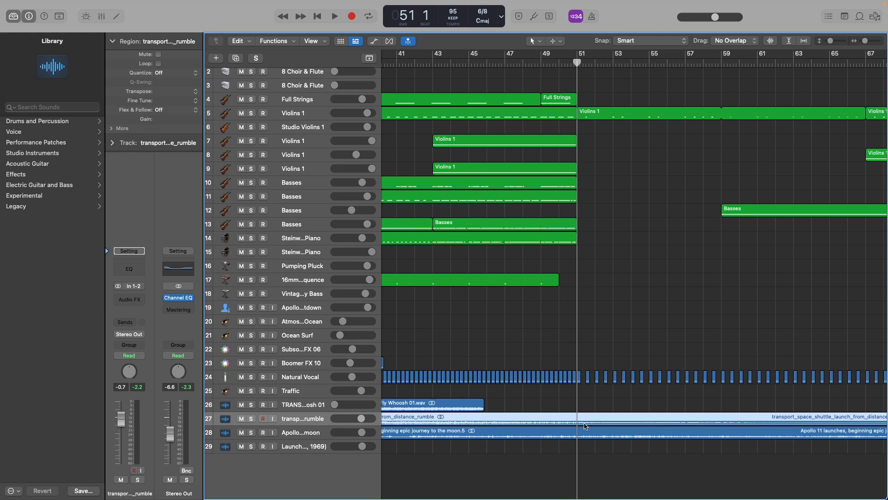
{"action": "scroll", "coordinate": [252, 434], "scroll_direction": "left", "scroll_amount": 2}
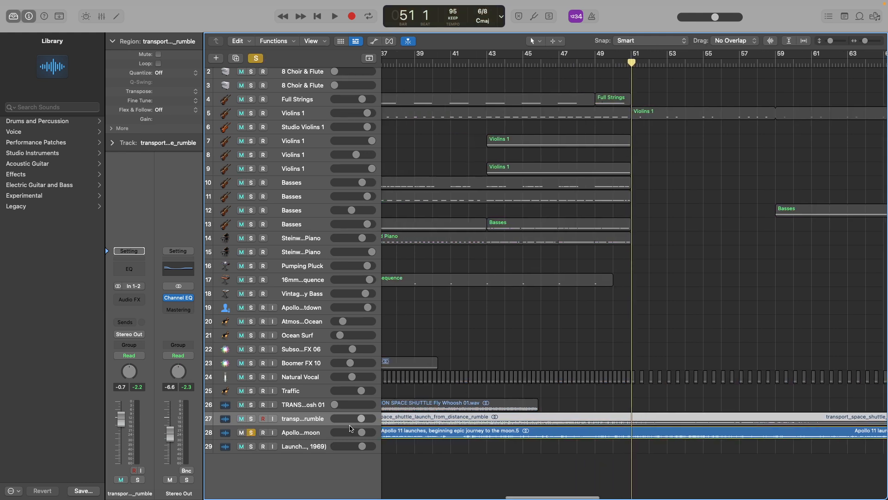
{"action": "scroll", "coordinate": [246, 436], "scroll_direction": "left", "scroll_amount": 3}
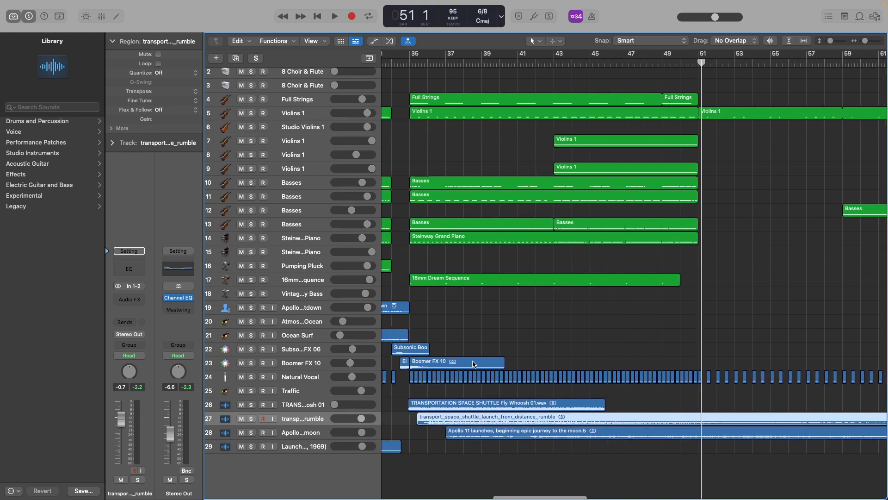
Solo the Natural Vocal track 24, play it from ahead of bar 35 into bar 36, and clear the solo.
{"action": "left_click", "coordinate": [251, 377]}
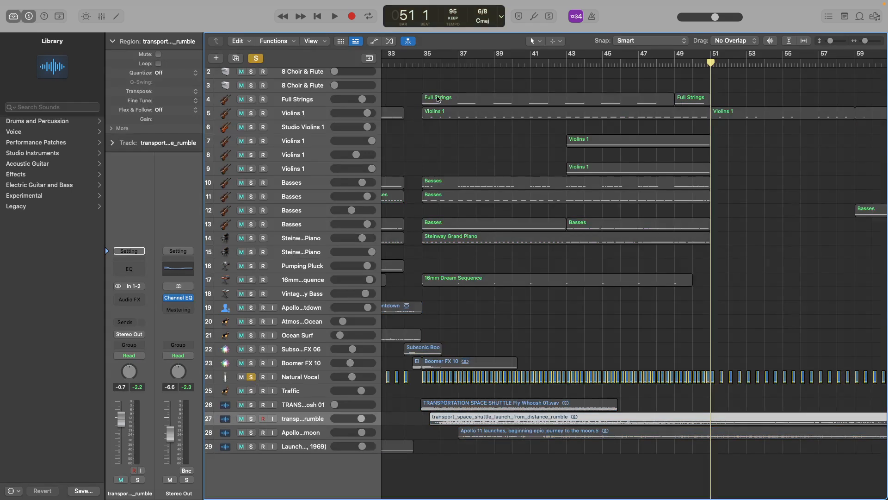
{"action": "left_click", "coordinate": [419, 65]}
{"action": "scroll", "coordinate": [407, 118], "scroll_direction": "left", "scroll_amount": 2}
{"action": "left_click", "coordinate": [396, 64]}
{"action": "key", "text": "space"}
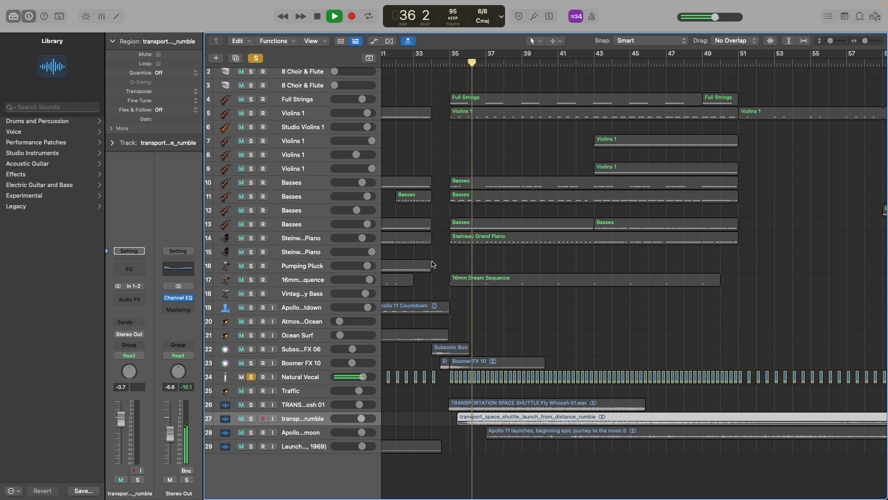
{"action": "key", "text": "space"}
{"action": "left_click", "coordinate": [258, 58]}
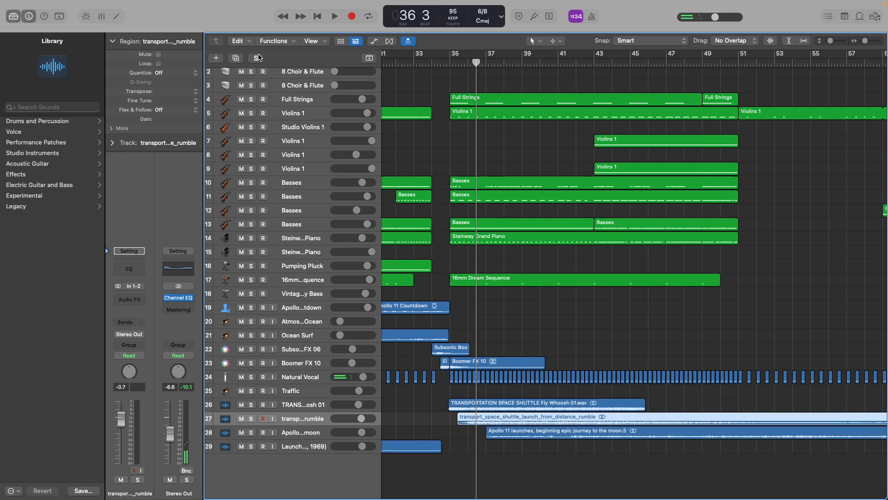
Place the playhead at beat 4 of bar 34, at bar 35, and back at beat 4 of bar 34, clearing the region selection.
{"action": "left_click", "coordinate": [438, 62]}
{"action": "left_click_drag", "start_coordinate": [438, 63], "coordinate": [440, 63]}
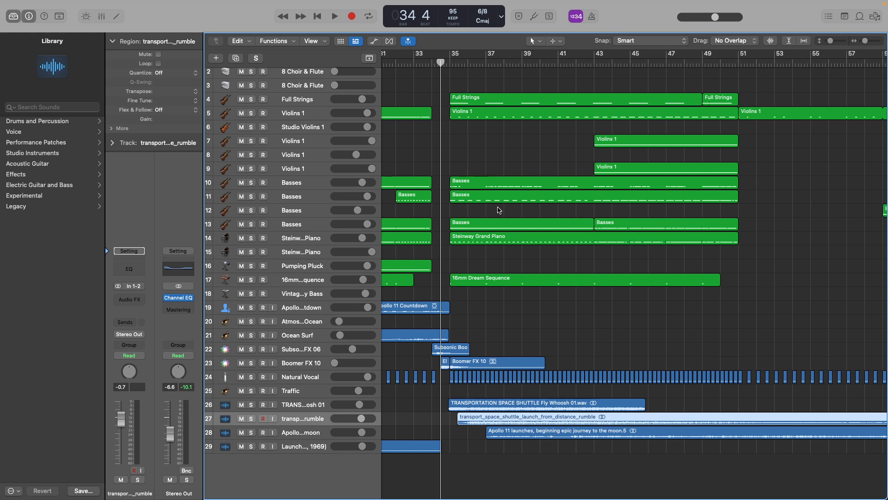
{"action": "left_click", "coordinate": [446, 61]}
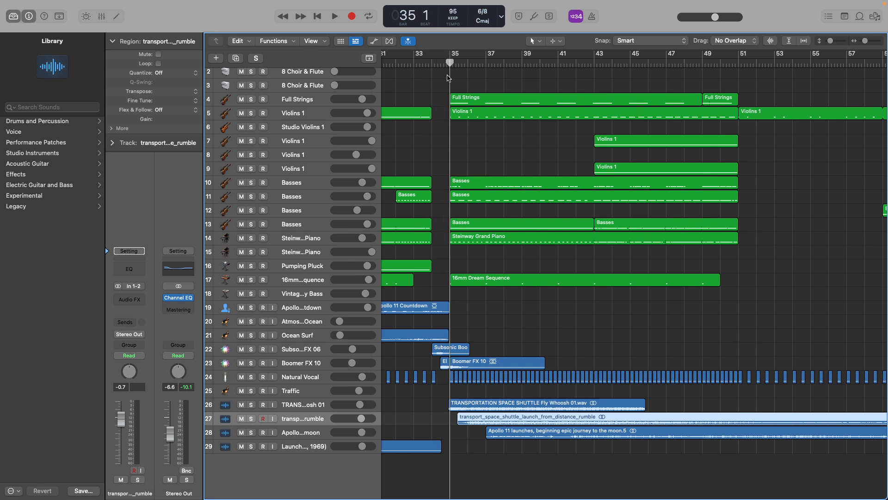
{"action": "left_click", "coordinate": [439, 63]}
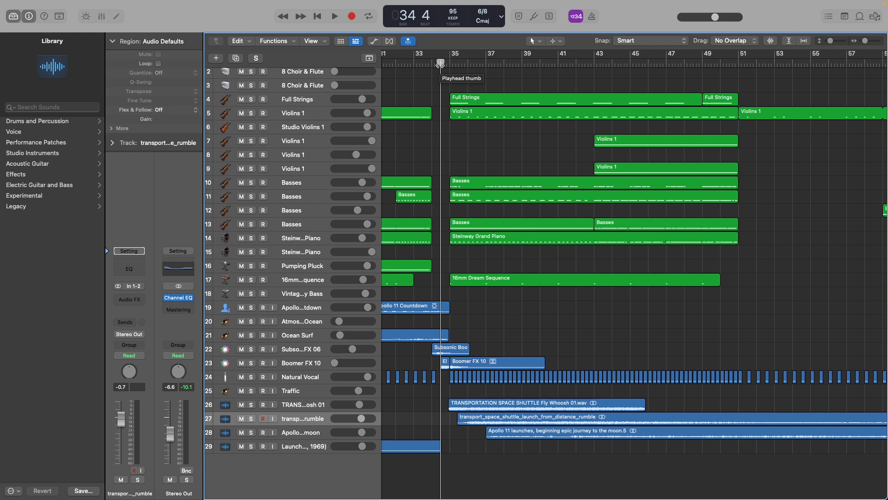
Move ahead past bar 43 and play all tracks from about bar 47 to beat 2 of bar 52.
{"action": "scroll", "coordinate": [520, 85], "scroll_direction": "right", "scroll_amount": 5}
{"action": "left_click", "coordinate": [504, 64]}
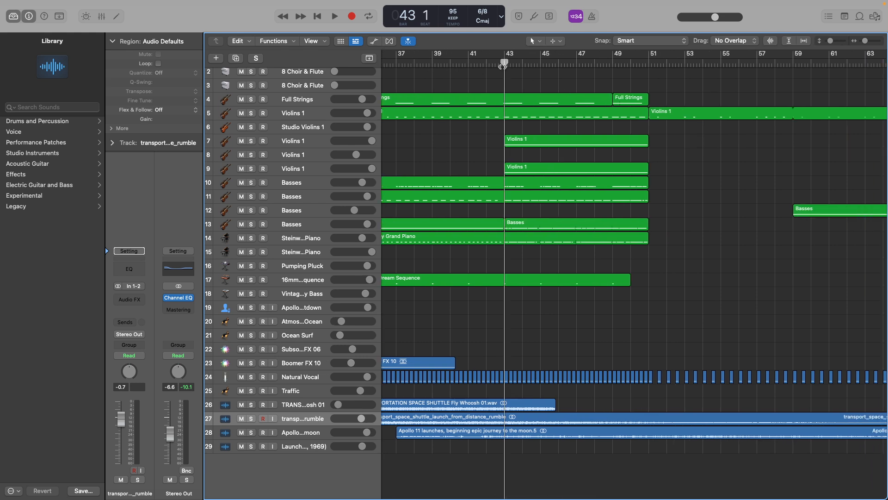
{"action": "scroll", "coordinate": [507, 64], "scroll_direction": "right", "scroll_amount": 4}
{"action": "left_click", "coordinate": [512, 64]}
{"action": "key", "text": "space"}
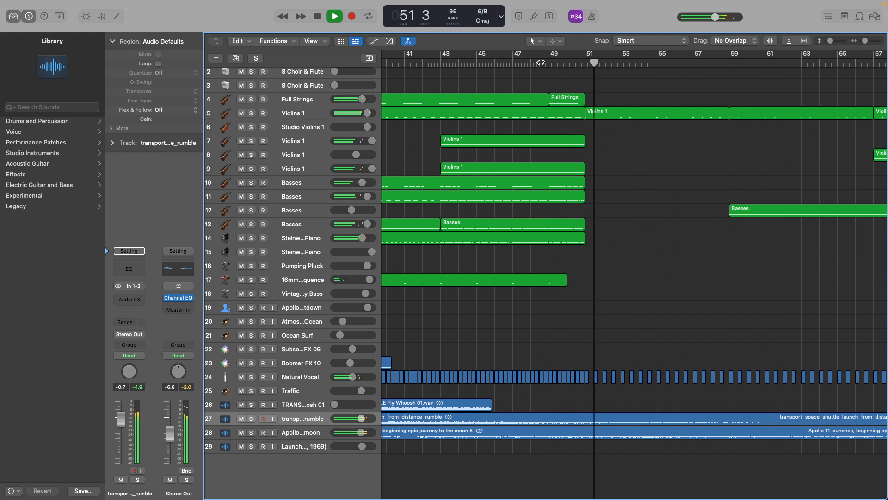
{"action": "key", "text": "space"}
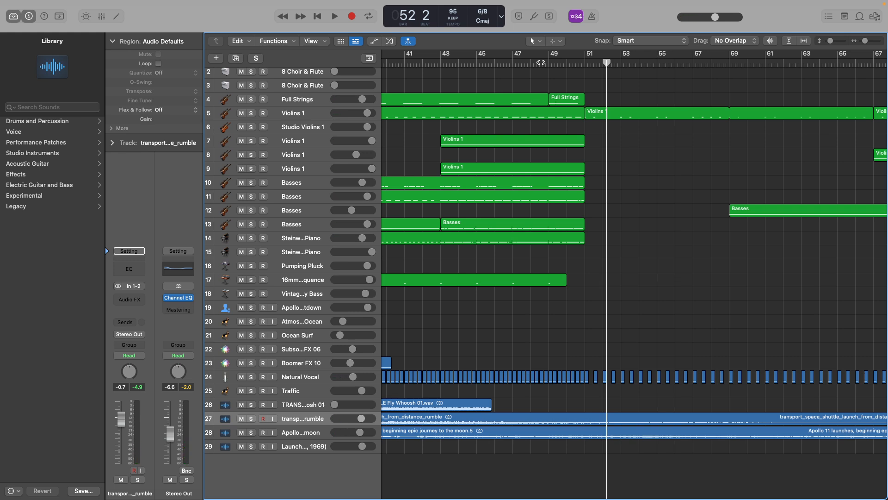
Play all tracks from beat 4 of bar 50 past the Basses entry at bar 59 on track 12.
{"action": "left_click", "coordinate": [578, 63]}
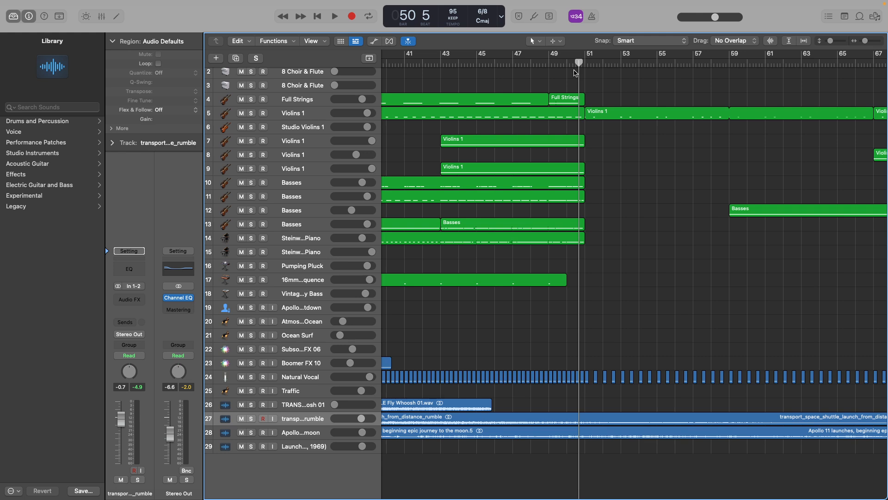
{"action": "left_click_drag", "start_coordinate": [582, 63], "coordinate": [576, 63]}
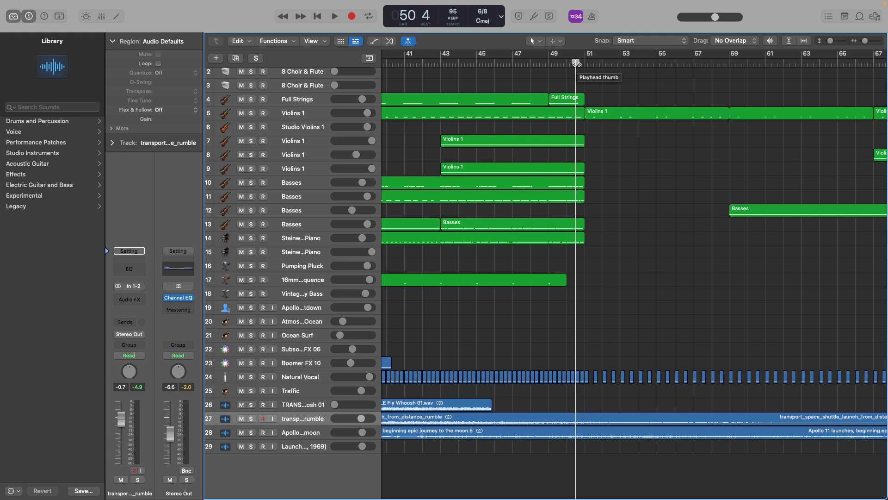
{"action": "key", "text": "space"}
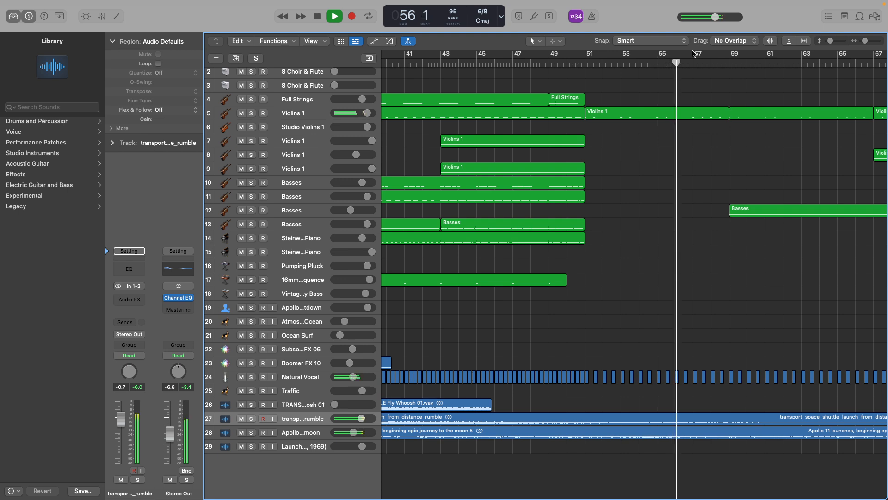
{"action": "scroll", "coordinate": [625, 139], "scroll_direction": "right", "scroll_amount": 1}
{"action": "scroll", "coordinate": [625, 139], "scroll_direction": "right", "scroll_amount": 2}
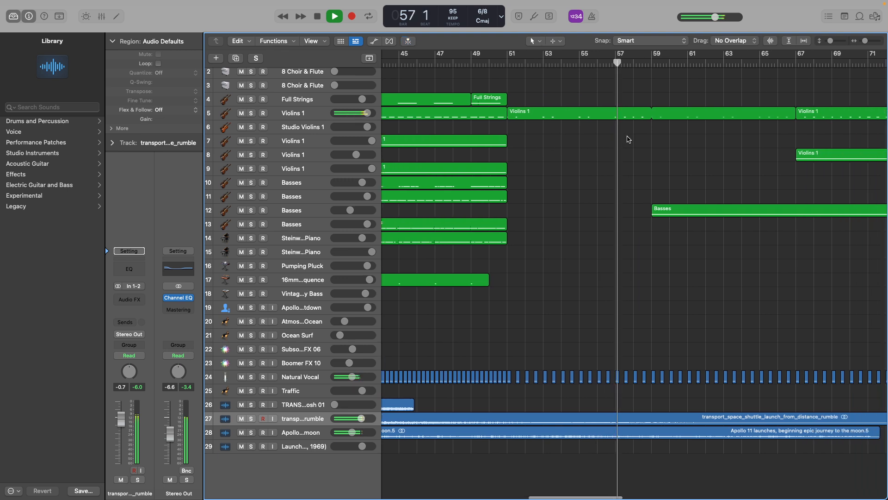
{"action": "scroll", "coordinate": [629, 140], "scroll_direction": "right", "scroll_amount": 6}
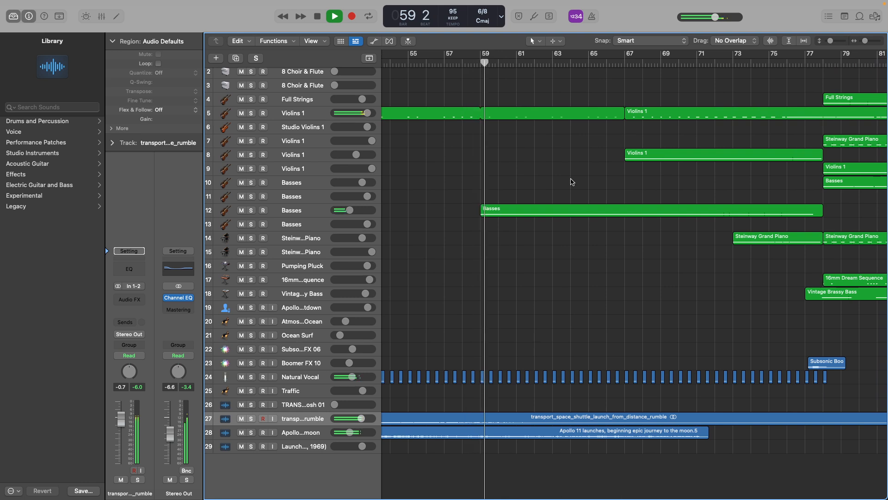
Briefly solo the Basses track 12 during playback, clear the solo, and let all tracks play on into bar 66.
{"action": "left_click", "coordinate": [252, 210]}
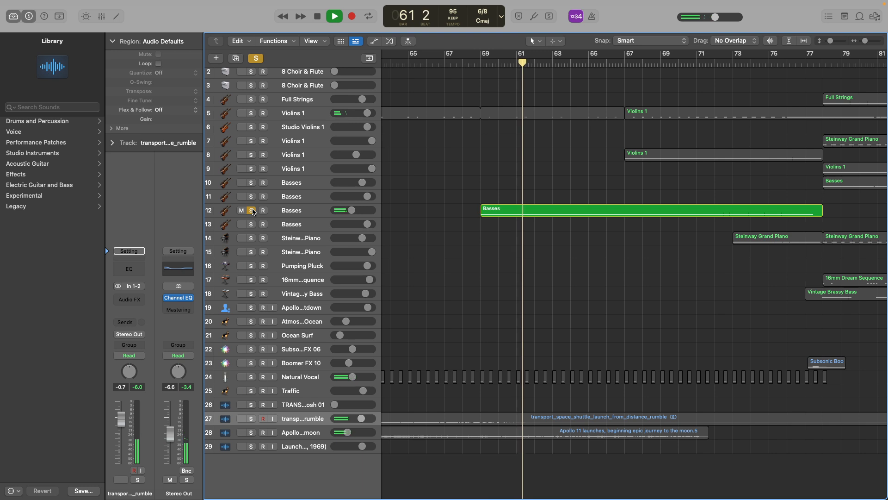
{"action": "left_click", "coordinate": [252, 211]}
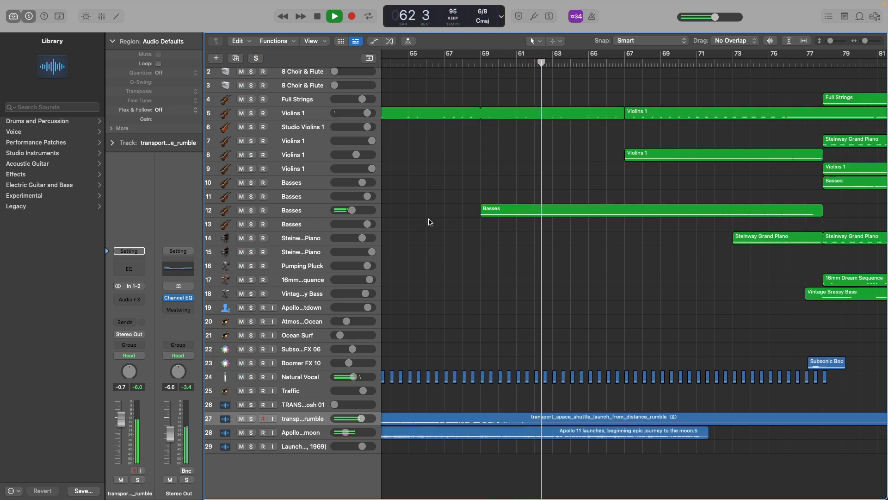
{"action": "scroll", "coordinate": [429, 222], "scroll_direction": "right", "scroll_amount": 3}
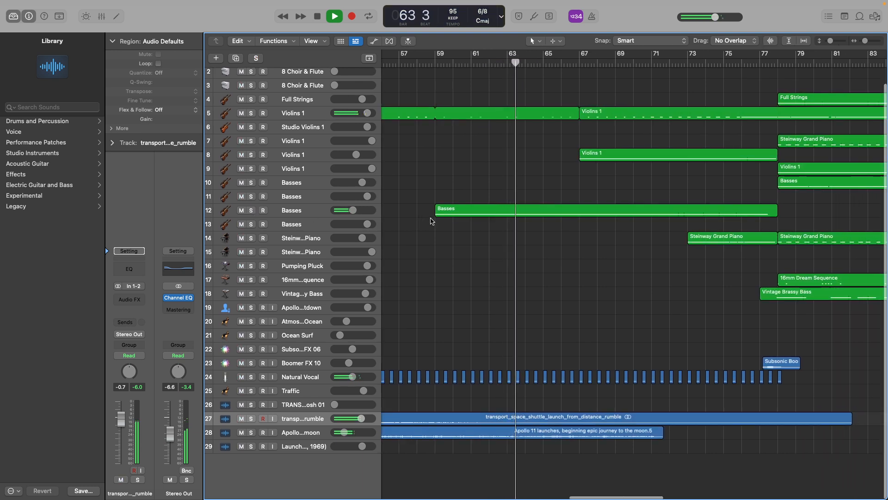
{"action": "scroll", "coordinate": [430, 221], "scroll_direction": "right", "scroll_amount": 3}
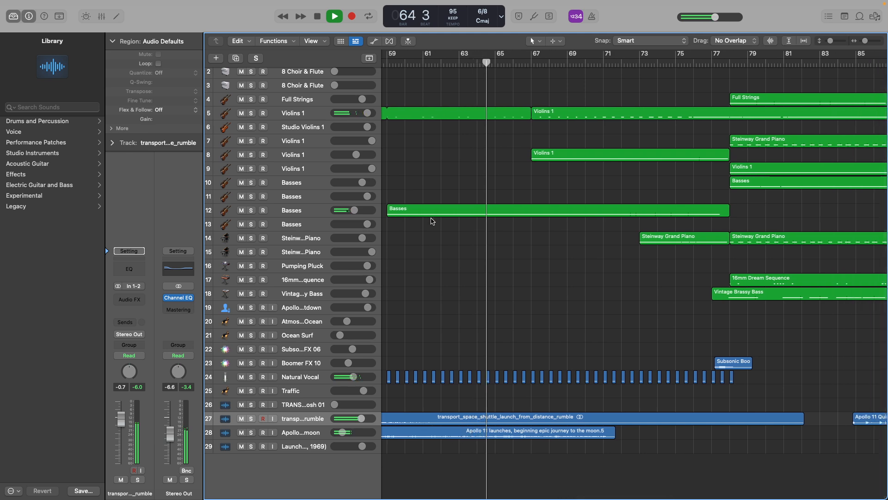
{"action": "scroll", "coordinate": [463, 207], "scroll_direction": "right", "scroll_amount": 3}
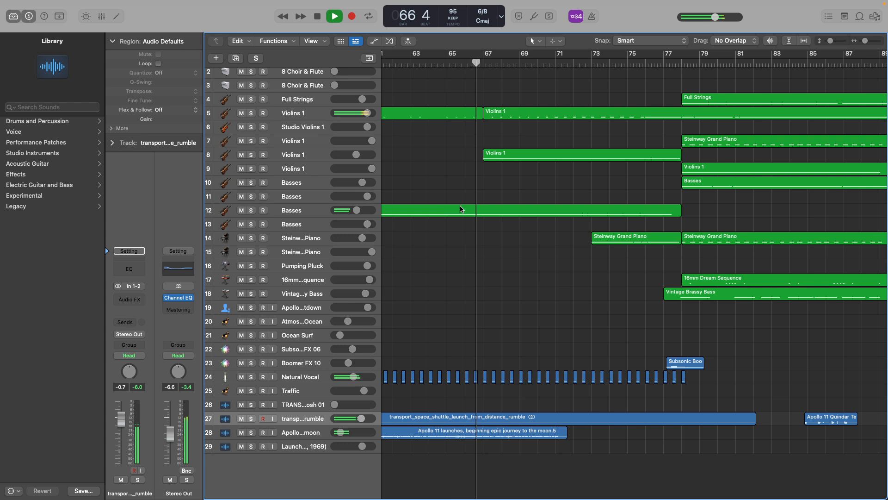
{"action": "key", "text": "space"}
Set the playhead to beat 3 of bar 66 and select the Natural Vocal regions on track 24 from there to their end.
{"action": "left_click", "coordinate": [471, 64]}
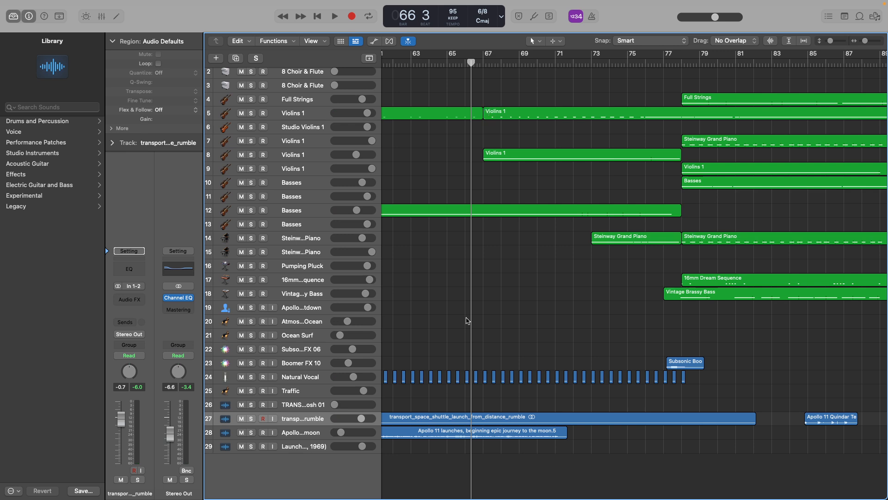
{"action": "left_click_drag", "start_coordinate": [711, 383], "coordinate": [472, 382]}
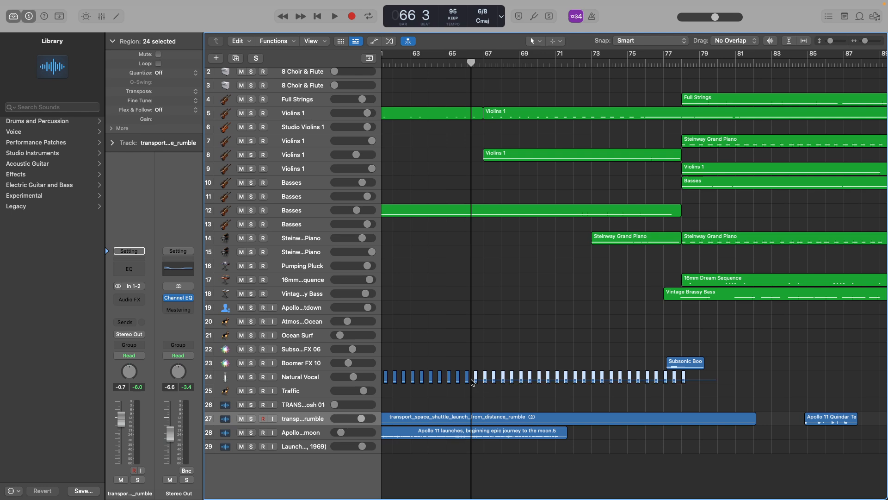
{"action": "scroll", "coordinate": [502, 360], "scroll_direction": "up", "scroll_amount": 5}
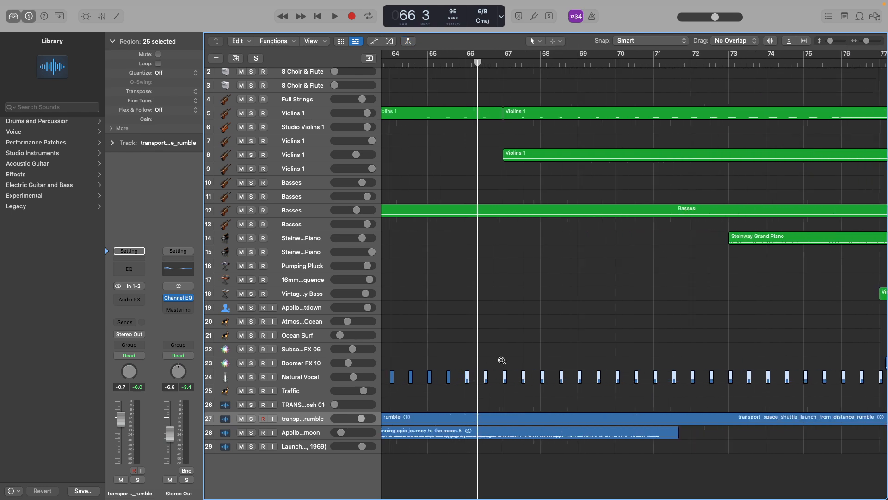
Solo Violins 1 track 5, play it with the metronome from beat 4 of bar 66 to beat 5 of bar 76, and switch both off.
{"action": "left_click_drag", "start_coordinate": [466, 57], "coordinate": [494, 62]}
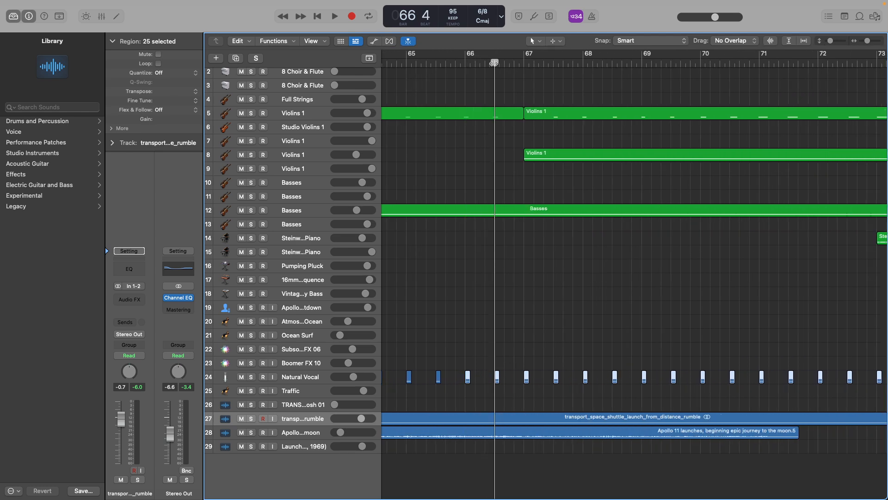
{"action": "scroll", "coordinate": [537, 170], "scroll_direction": "down", "scroll_amount": 5}
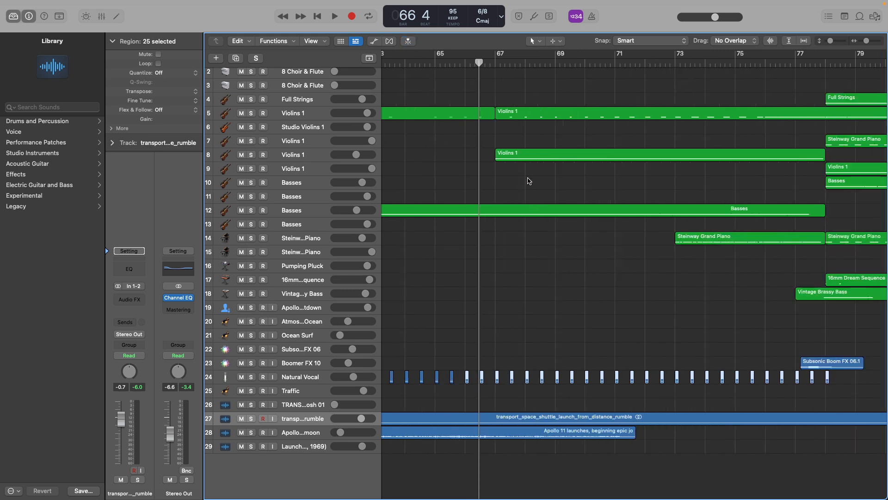
{"action": "left_click", "coordinate": [250, 113]}
{"action": "key", "text": "space"}
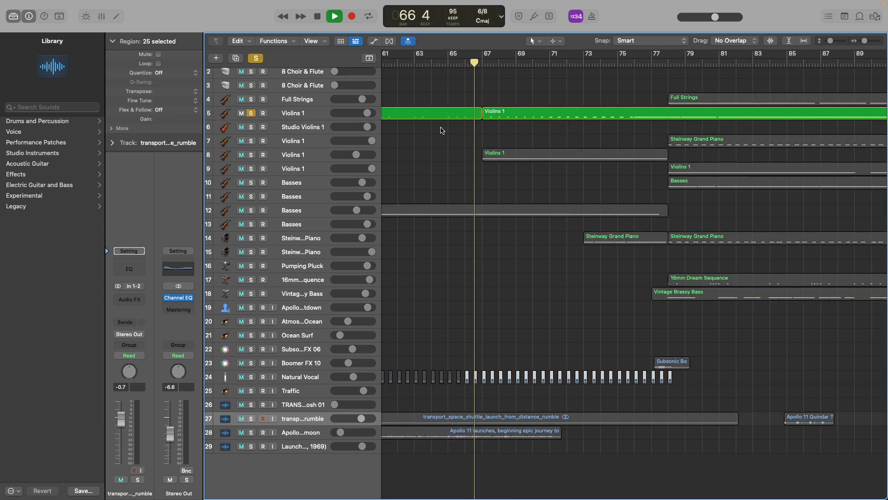
{"action": "left_click", "coordinate": [591, 17]}
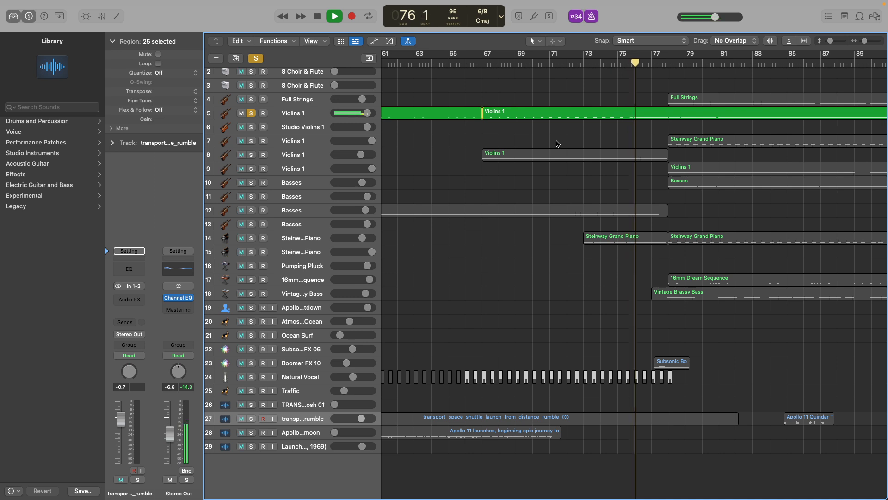
{"action": "key", "text": "space"}
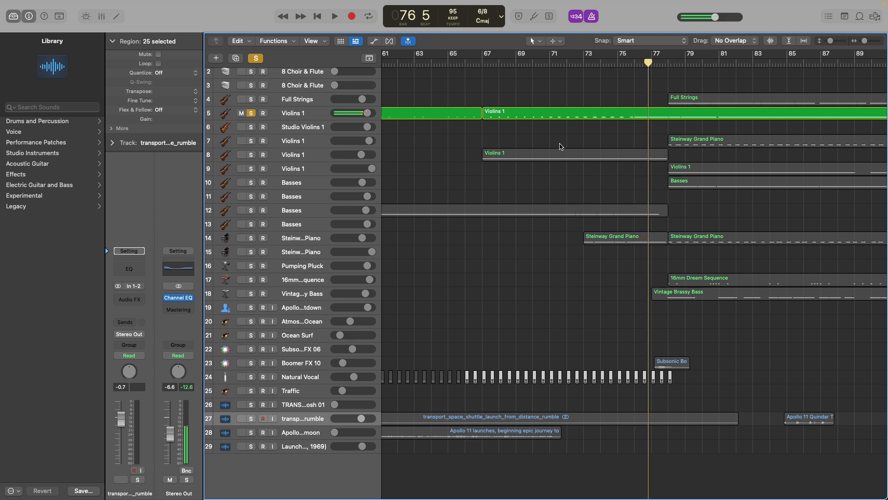
{"action": "left_click", "coordinate": [476, 65]}
{"action": "left_click", "coordinate": [591, 17]}
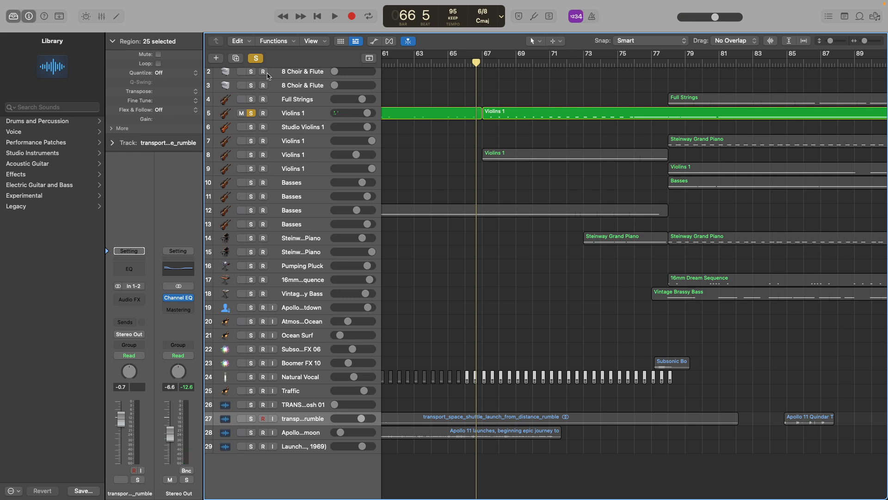
{"action": "left_click", "coordinate": [259, 59]}
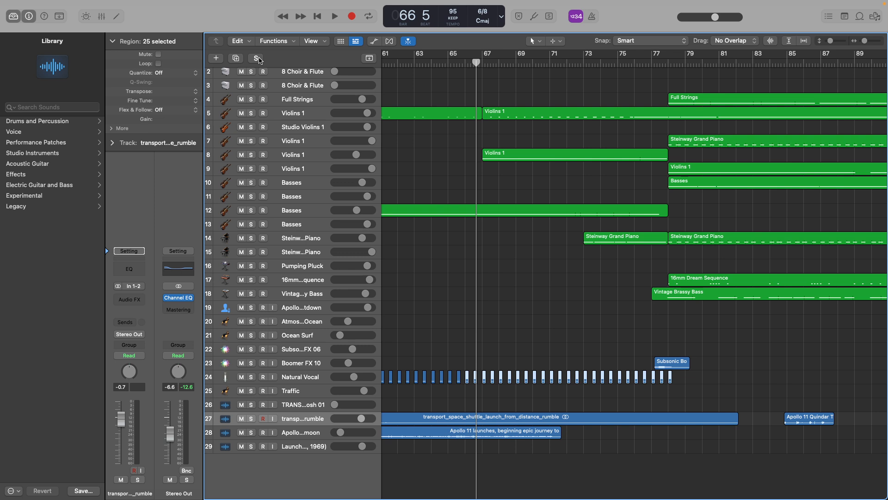
Deselect the Natural Vocal regions, play all tracks briefly from bar 66, and restart playback at about bar 67.
{"action": "left_click", "coordinate": [465, 63]}
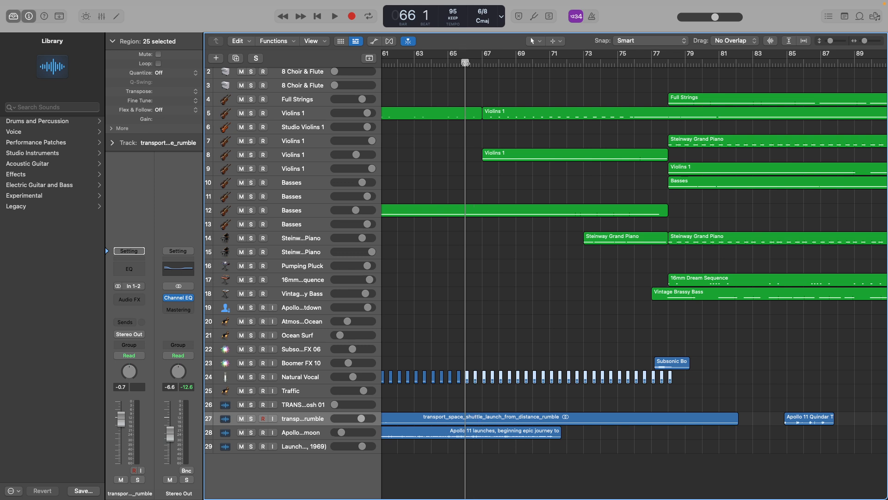
{"action": "left_click", "coordinate": [622, 377]}
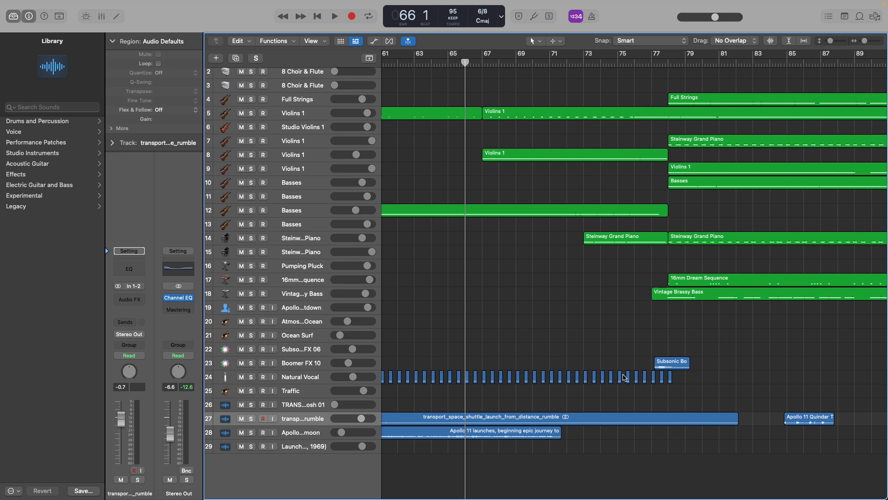
{"action": "key", "text": "space"}
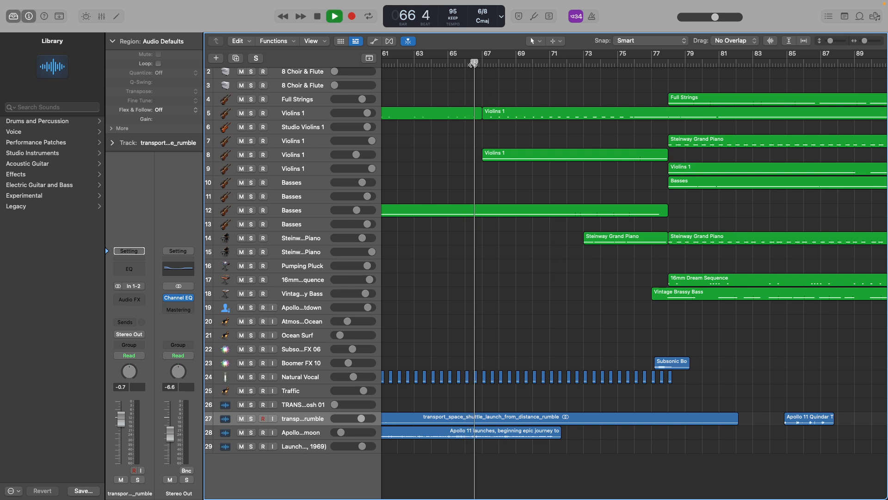
{"action": "key", "text": "space"}
{"action": "mouse_move", "coordinate": [483, 65]}
{"action": "left_mouse_down"}
{"action": "mouse_move", "coordinate": [459, 65]}
{"action": "mouse_move", "coordinate": [660, 71]}
{"action": "mouse_move", "coordinate": [472, 65]}
{"action": "mouse_move", "coordinate": [481, 65]}
{"action": "left_mouse_up"}
{"action": "key", "text": "space"}
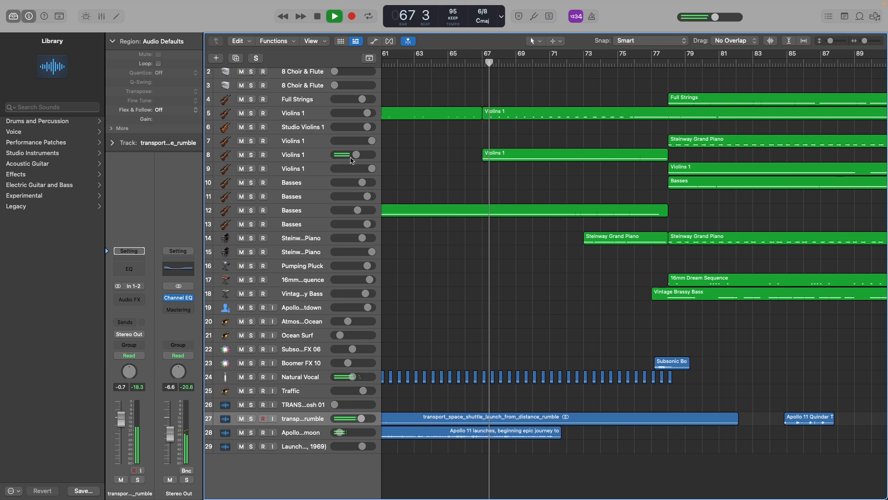
During playback, briefly solo Violins 1 track 8 and Basses track 12 one after the other, clearing each solo.
{"action": "left_click", "coordinate": [251, 155]}
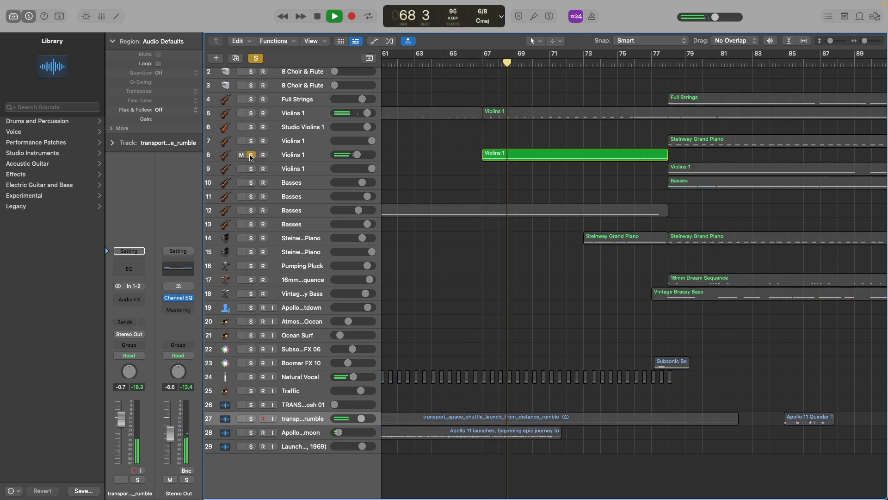
{"action": "left_click", "coordinate": [251, 155]}
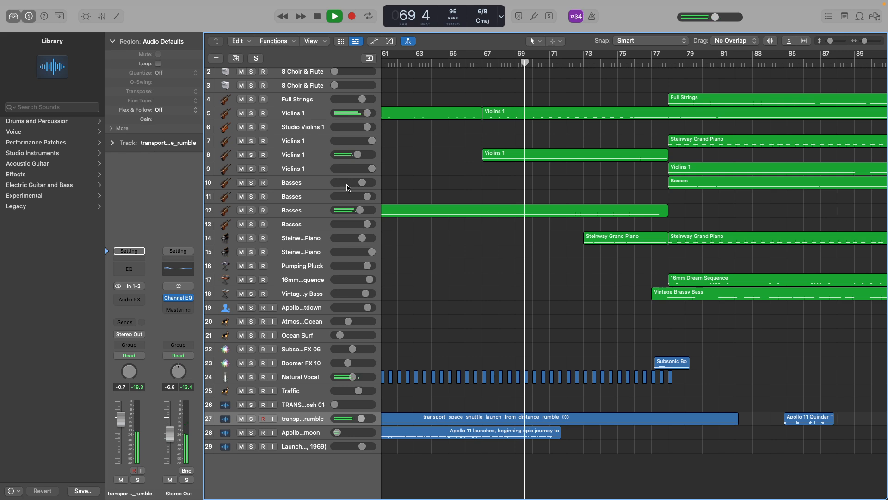
{"action": "scroll", "coordinate": [508, 133], "scroll_direction": "right", "scroll_amount": 3}
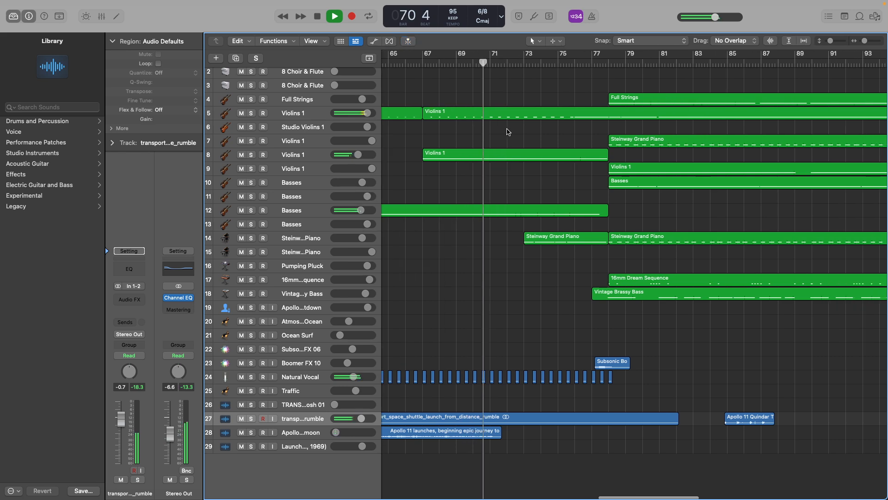
{"action": "left_click", "coordinate": [251, 211]}
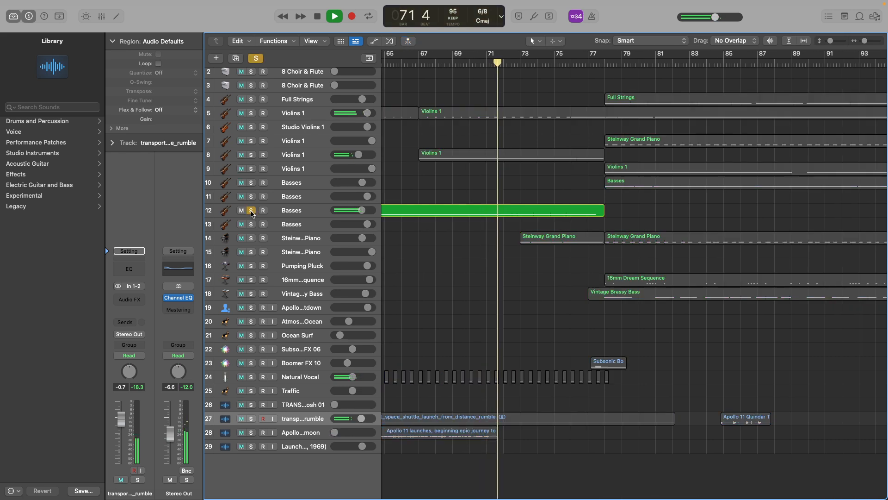
{"action": "left_click", "coordinate": [251, 211]}
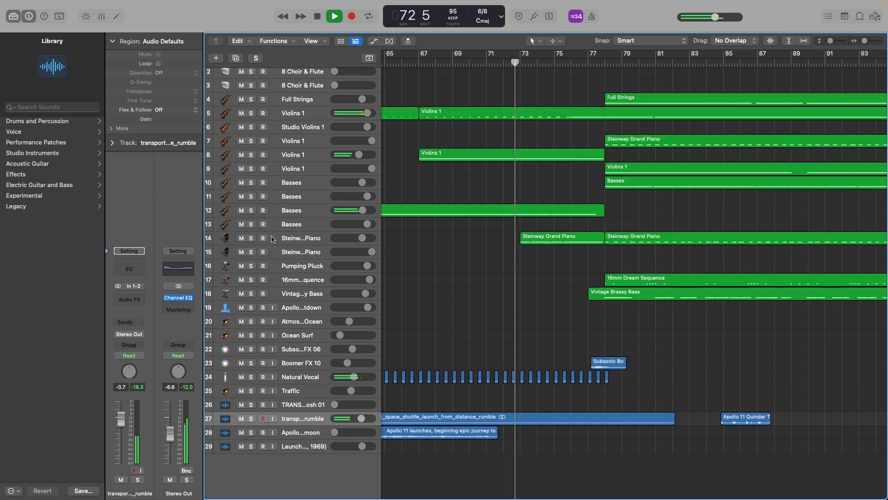
Solo the Steinway piano track 14 around bar 73, clear the solo, and let all tracks play up to bar 78.
{"action": "left_click", "coordinate": [251, 238]}
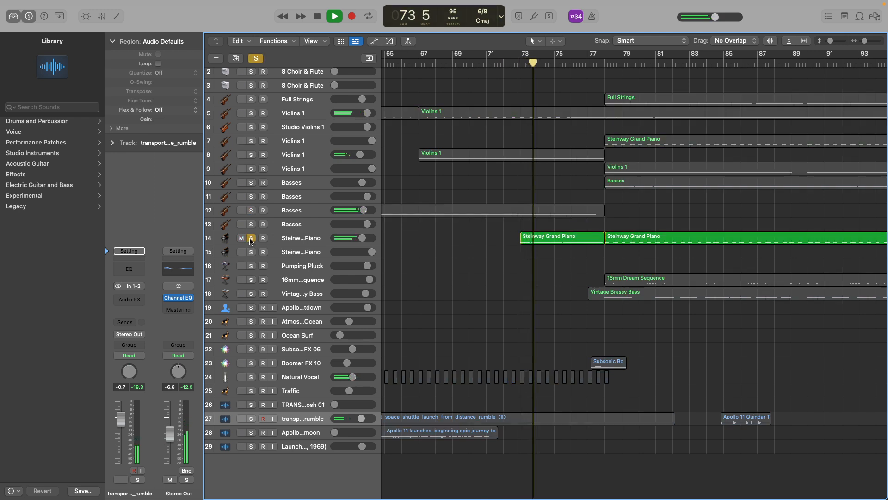
{"action": "left_click", "coordinate": [251, 238]}
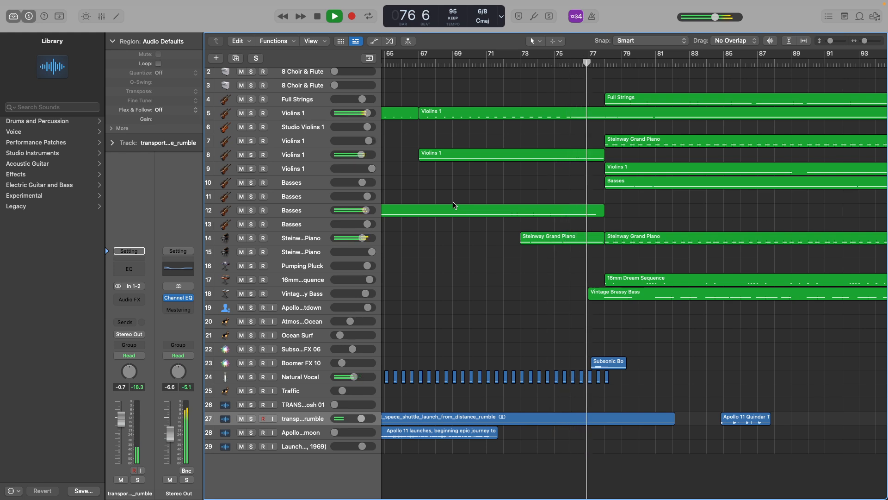
{"action": "key", "text": "space"}
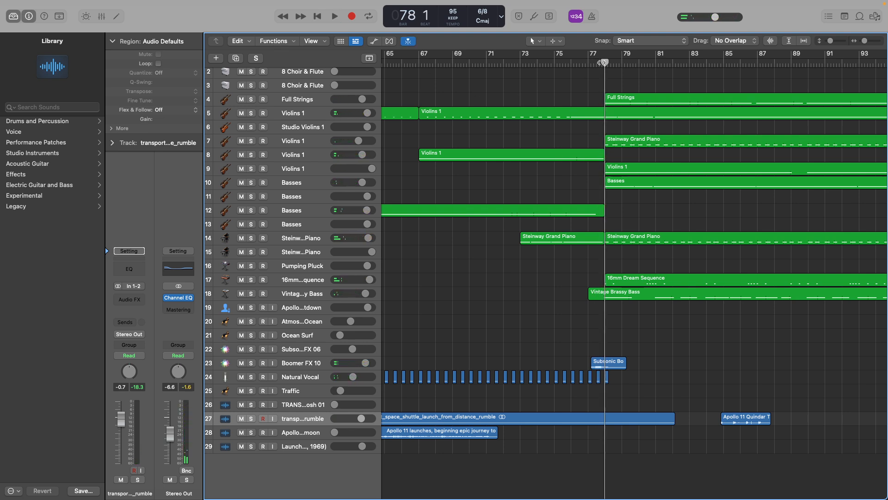
Return the playhead to bar 77 and play all tracks through the new entries at bar 78, stopping on beat 3.
{"action": "left_click", "coordinate": [589, 64]}
{"action": "key", "text": "space"}
{"action": "key", "text": "space"}
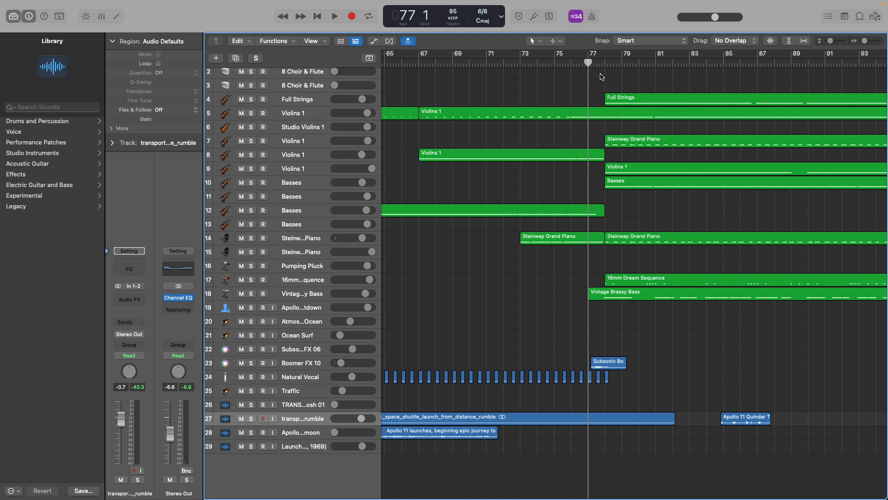
{"action": "left_click", "coordinate": [604, 64]}
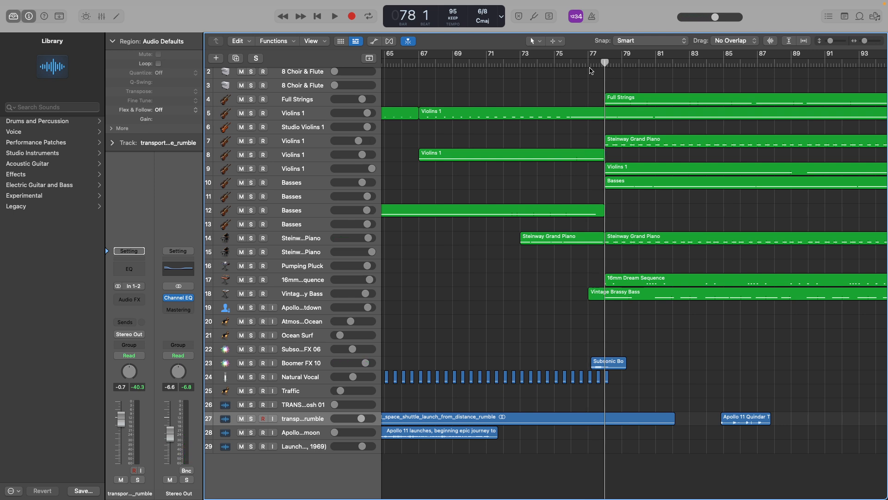
{"action": "scroll", "coordinate": [590, 65], "scroll_direction": "right", "scroll_amount": 4}
{"action": "left_click", "coordinate": [516, 64]}
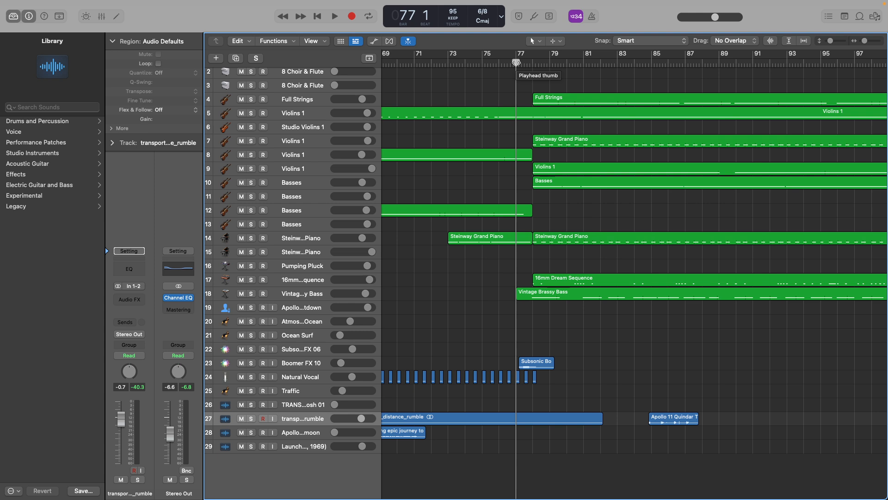
{"action": "key", "text": "space"}
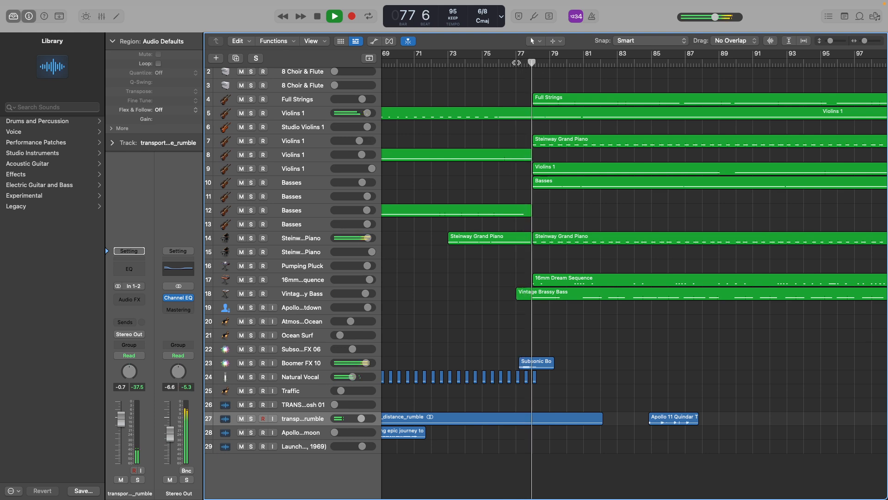
{"action": "key", "text": "space"}
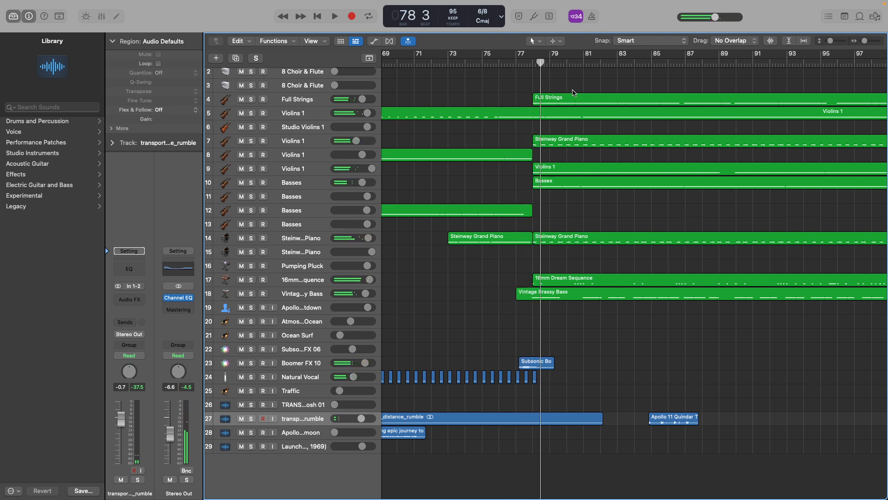
Solo Full Strings track 4, play it from beat 3 of bar 78 to beat 6 of bar 82, and clear the solo.
{"action": "left_click", "coordinate": [250, 99]}
{"action": "key", "text": "space"}
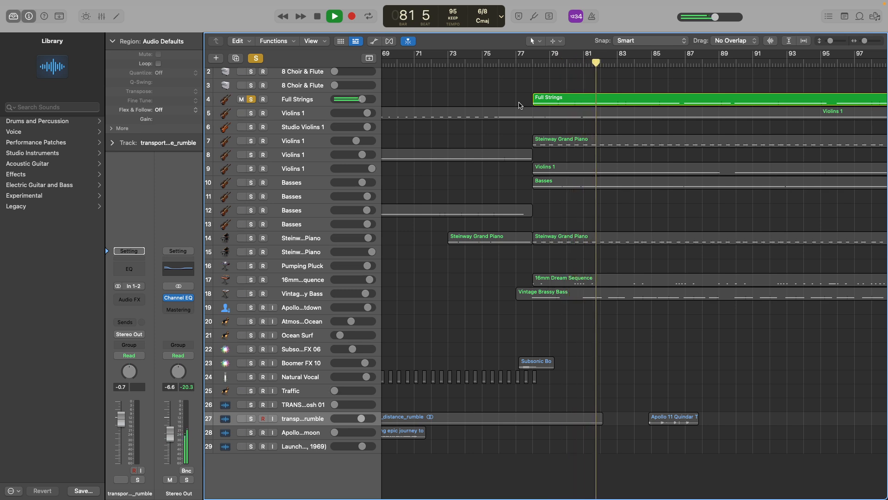
{"action": "key", "text": "space"}
{"action": "left_click", "coordinate": [251, 99]}
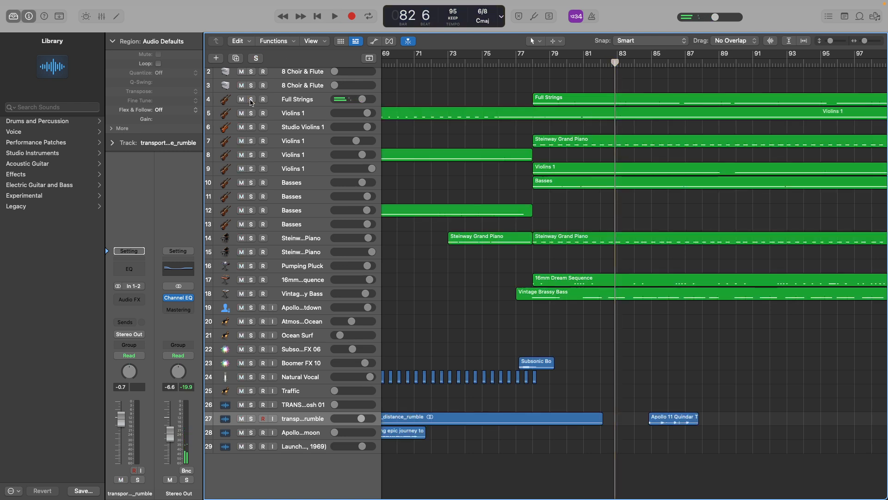
Solo Violins 1 track 5, play it from beat 5 of bar 75 to beat 3 of bar 82, and clear the solo.
{"action": "left_click", "coordinate": [251, 113]}
{"action": "left_click", "coordinate": [493, 64]}
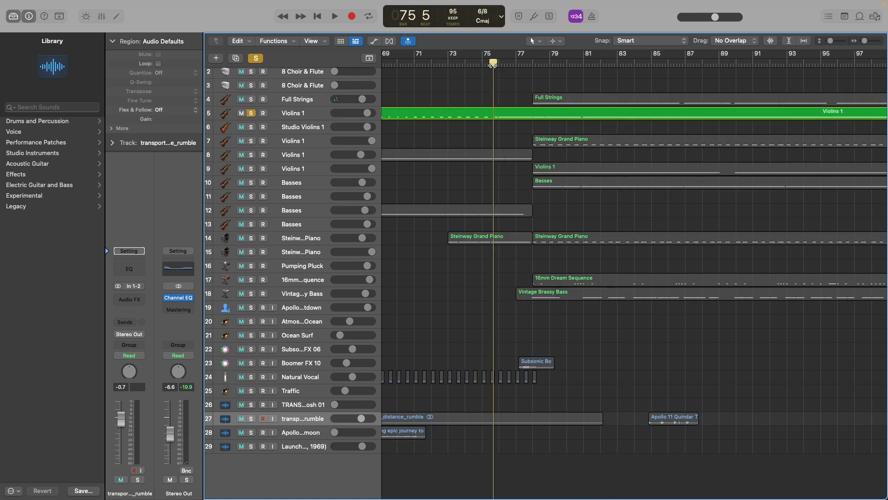
{"action": "key", "text": "space"}
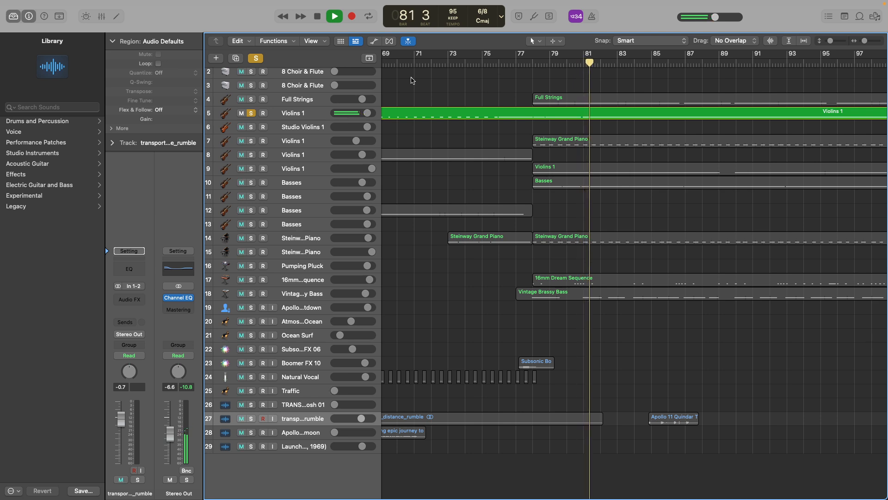
{"action": "key", "text": "space"}
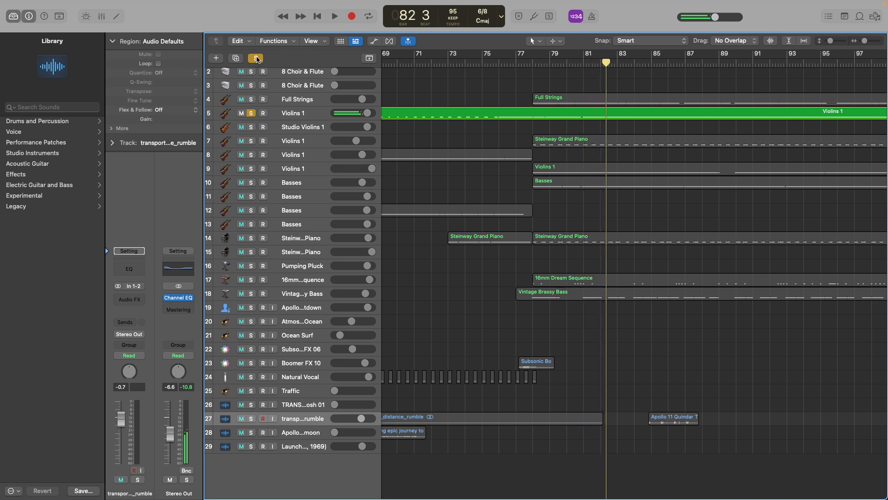
{"action": "left_click", "coordinate": [257, 59]}
Switch the solo from track 7 to Steinway piano track 14, play it from bar 77 to bar 80, and return unsoloed to beat 4 of bar 77.
{"action": "left_click", "coordinate": [251, 141]}
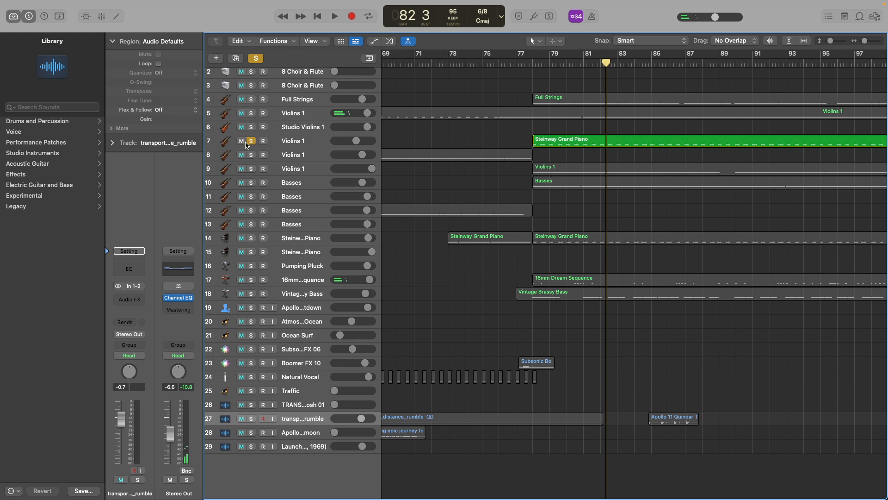
{"action": "left_click", "coordinate": [251, 141]}
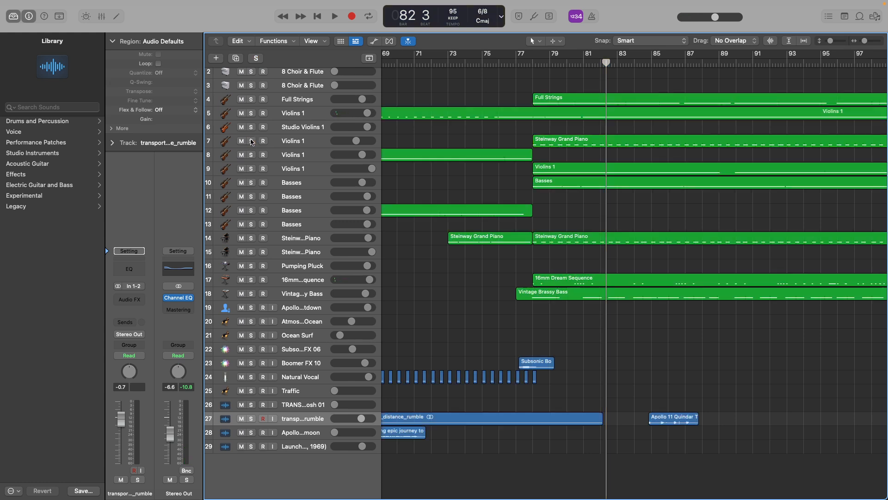
{"action": "left_click", "coordinate": [253, 237]}
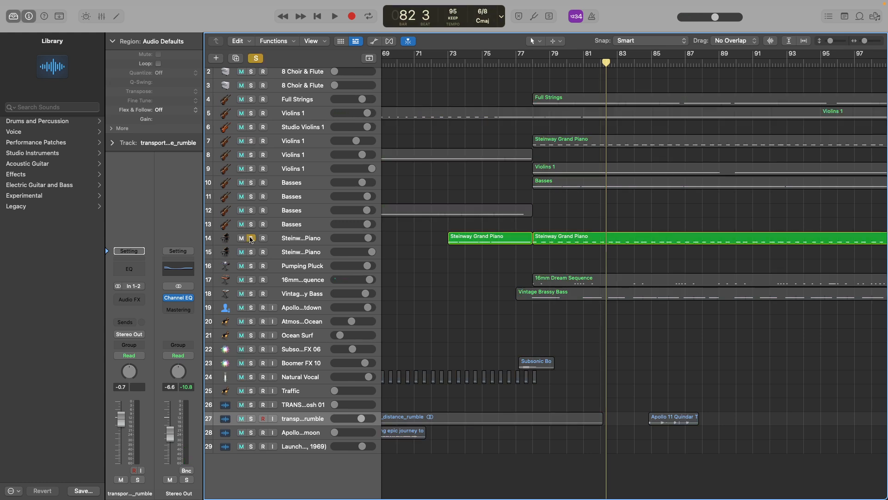
{"action": "left_click", "coordinate": [527, 62]}
{"action": "key", "text": "space"}
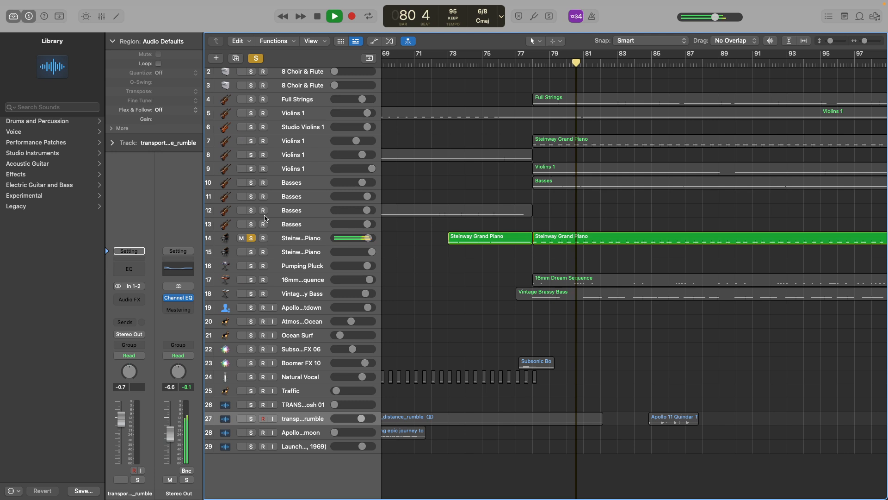
{"action": "key", "text": "space"}
{"action": "left_click", "coordinate": [257, 58]}
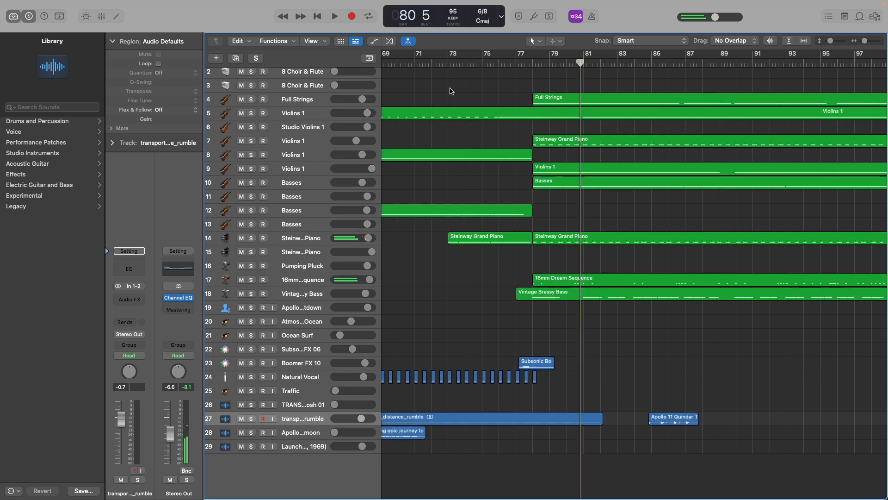
{"action": "left_click", "coordinate": [524, 63]}
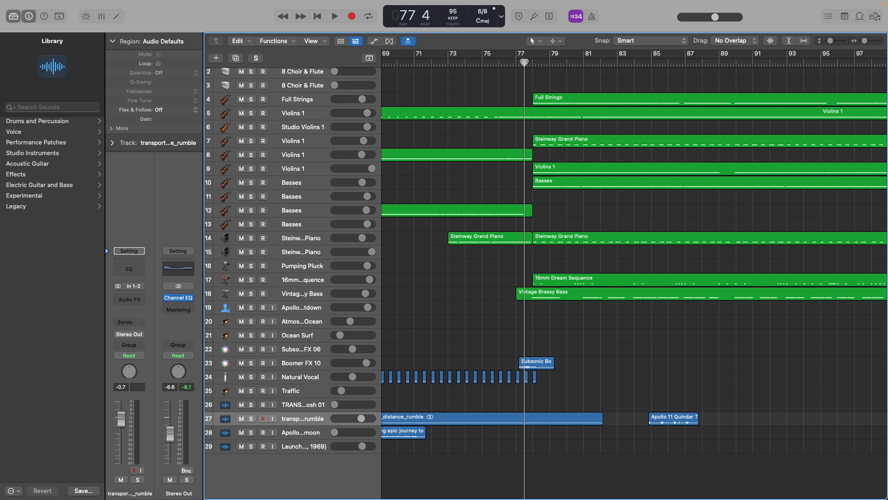
Select Steinway piano track 14, set the playhead to beat 1 of bar 77, and clear the region selection.
{"action": "left_click", "coordinate": [293, 238]}
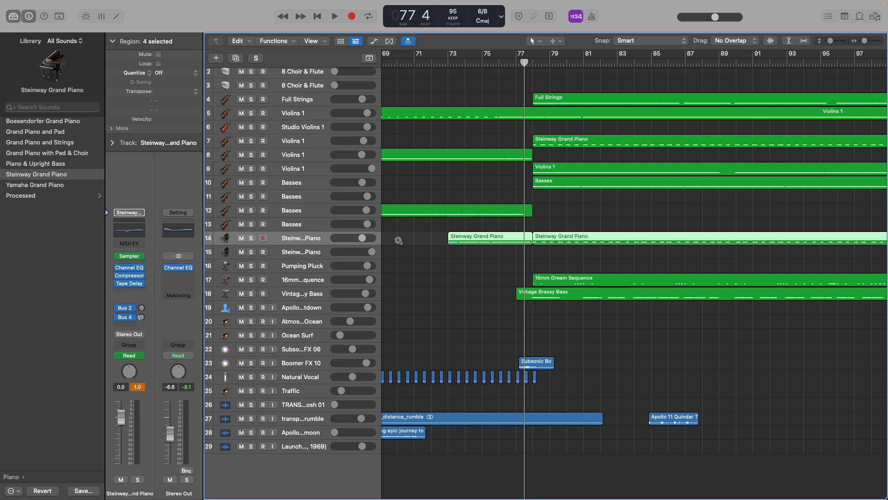
{"action": "scroll", "coordinate": [398, 240], "scroll_direction": "down", "scroll_amount": 2}
{"action": "scroll", "coordinate": [399, 240], "scroll_direction": "up", "scroll_amount": 3}
{"action": "scroll", "coordinate": [398, 240], "scroll_direction": "up", "scroll_amount": 2}
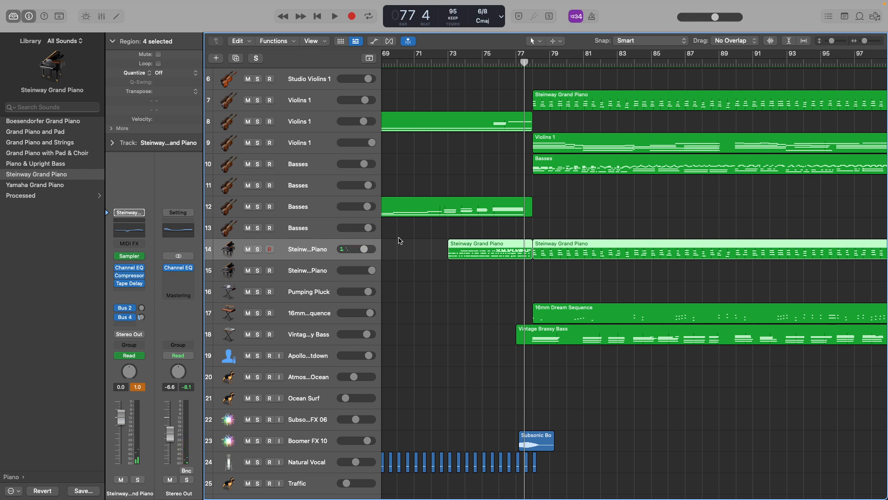
{"action": "left_click", "coordinate": [515, 63]}
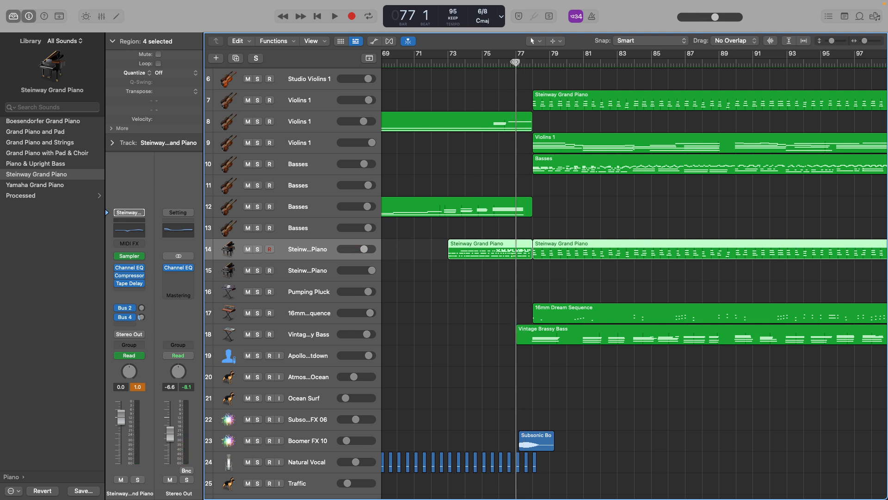
{"action": "left_click", "coordinate": [519, 86]}
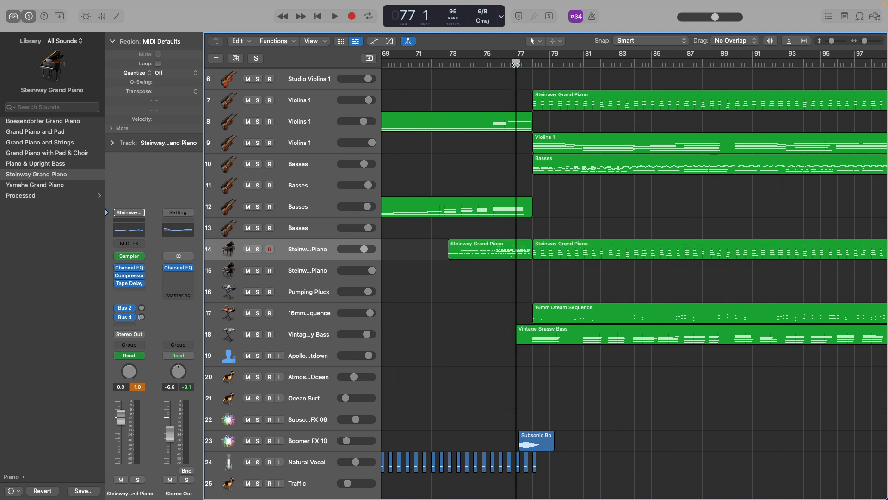
{"action": "left_click", "coordinate": [518, 102], "text": "ctrl+alt"}
Step the playhead through bars 33, 51 and 69, play from bar 69, skip ahead, and stop on beat 6 of bar 86.
{"action": "scroll", "coordinate": [518, 102], "scroll_direction": "down", "scroll_amount": 5}
{"action": "scroll", "coordinate": [491, 108], "scroll_direction": "up", "scroll_amount": 3}
{"action": "scroll", "coordinate": [491, 108], "scroll_direction": "up", "scroll_amount": 4}
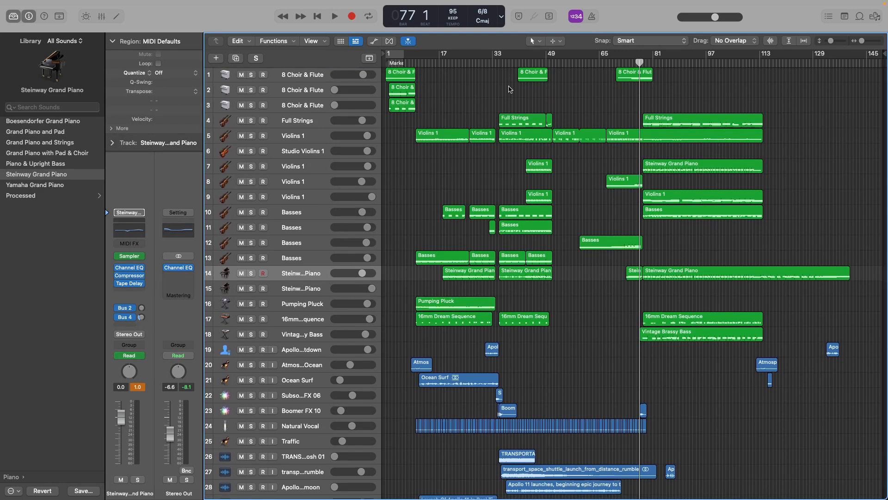
{"action": "left_click", "coordinate": [492, 62]}
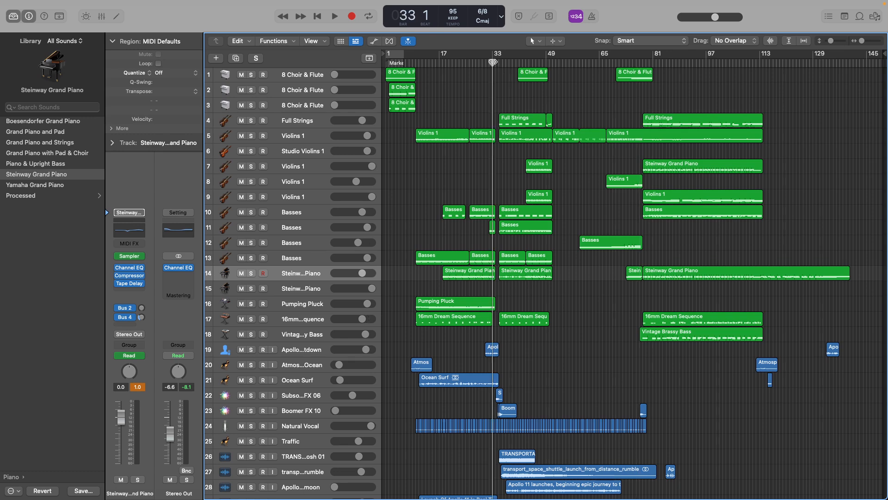
{"action": "left_click", "coordinate": [495, 62]}
{"action": "left_click", "coordinate": [552, 63]}
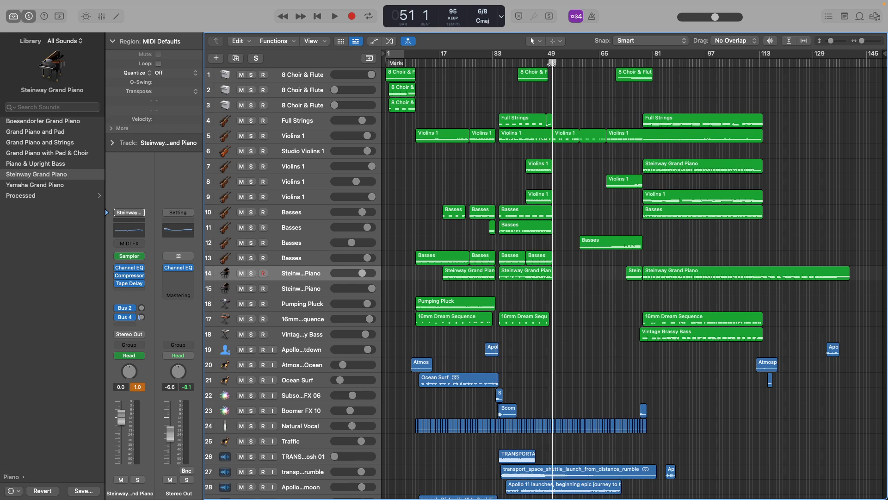
{"action": "left_click", "coordinate": [614, 62]}
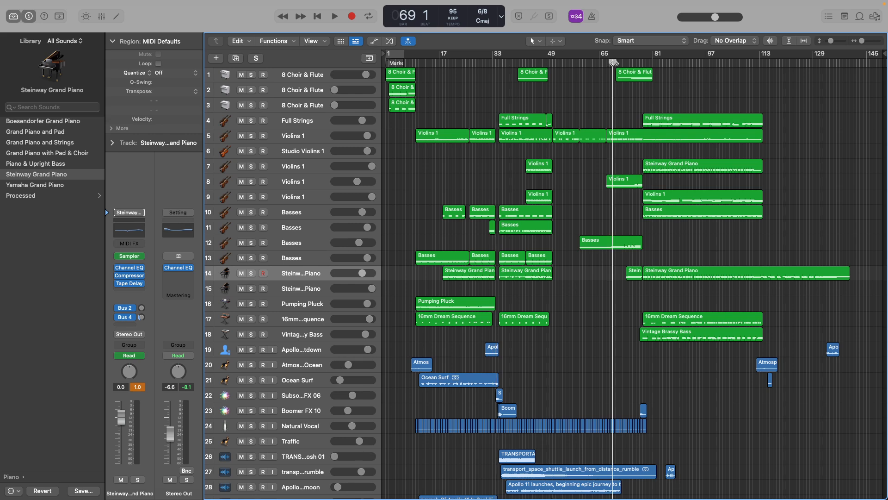
{"action": "key", "text": "space"}
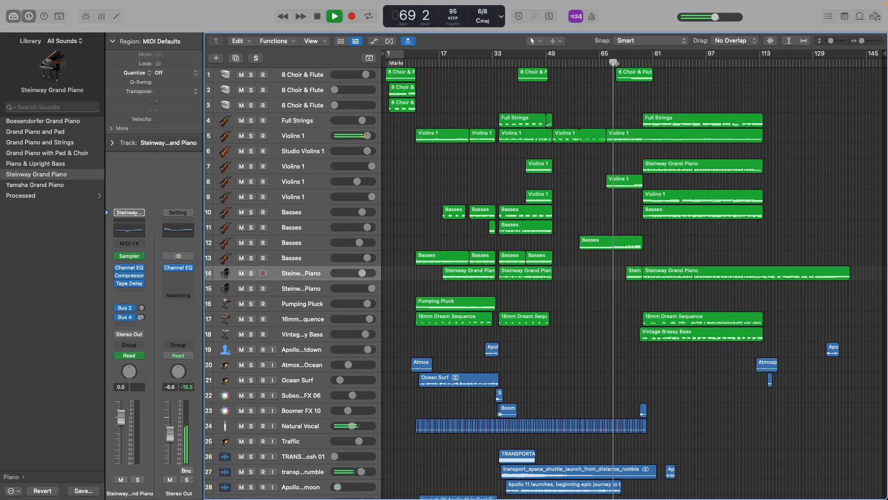
{"action": "left_click", "coordinate": [669, 63]}
{"action": "key", "text": "space"}
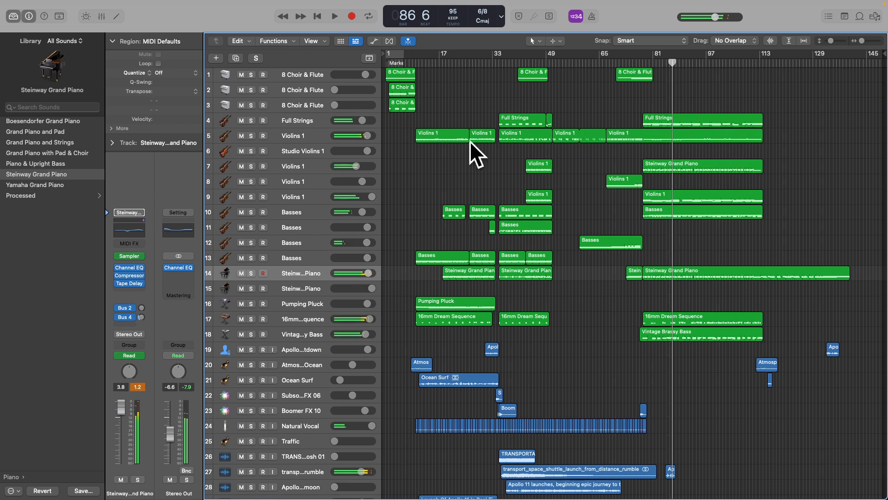
Compare the sections around bars 77, 76 and 69 with the playhead, leaving it on beat 5 of bar 77.
{"action": "left_click", "coordinate": [639, 63]}
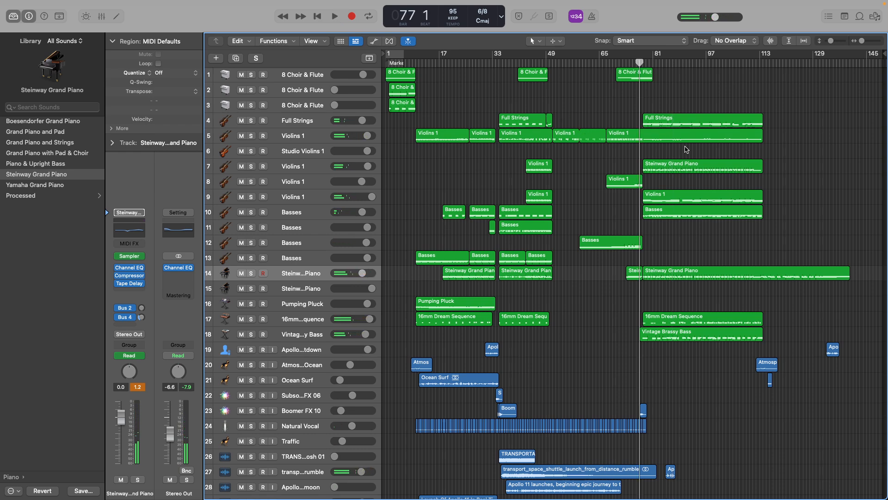
{"action": "scroll", "coordinate": [613, 123], "scroll_direction": "up", "scroll_amount": 10}
{"action": "scroll", "coordinate": [613, 123], "scroll_direction": "down", "scroll_amount": 3}
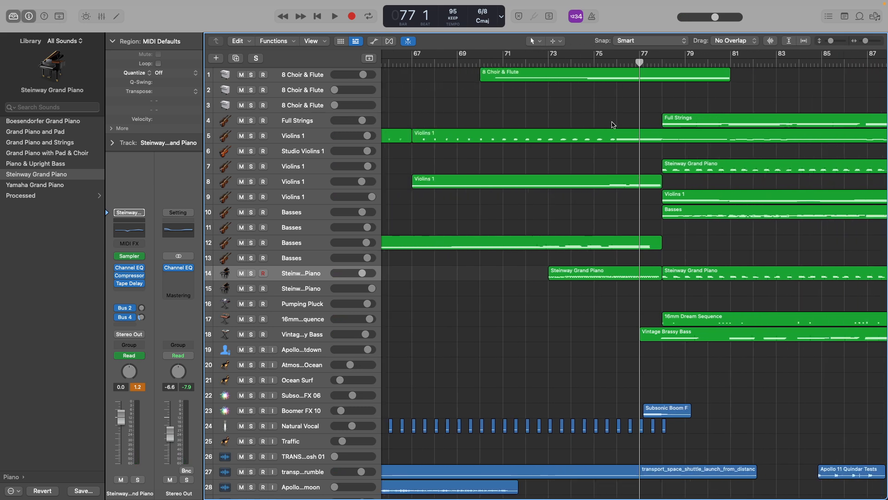
{"action": "left_click", "coordinate": [617, 63]}
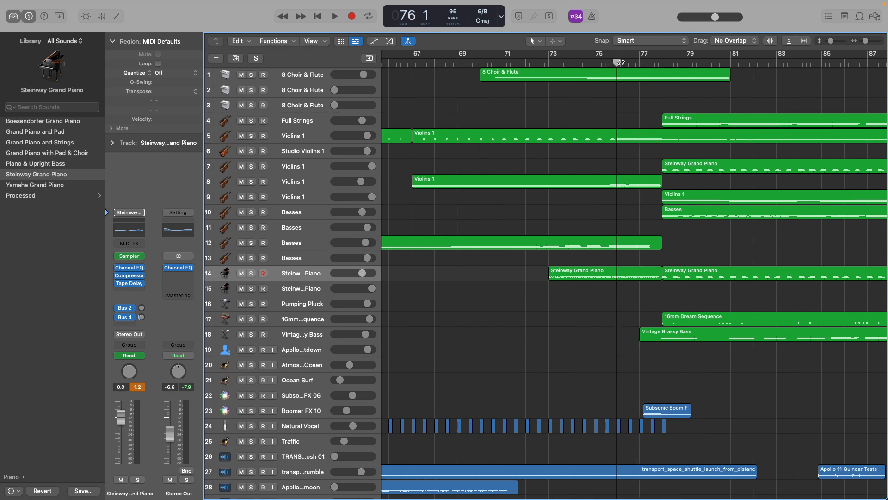
{"action": "left_click", "coordinate": [637, 66]}
{"action": "scroll", "coordinate": [638, 66], "scroll_direction": "down", "scroll_amount": 5}
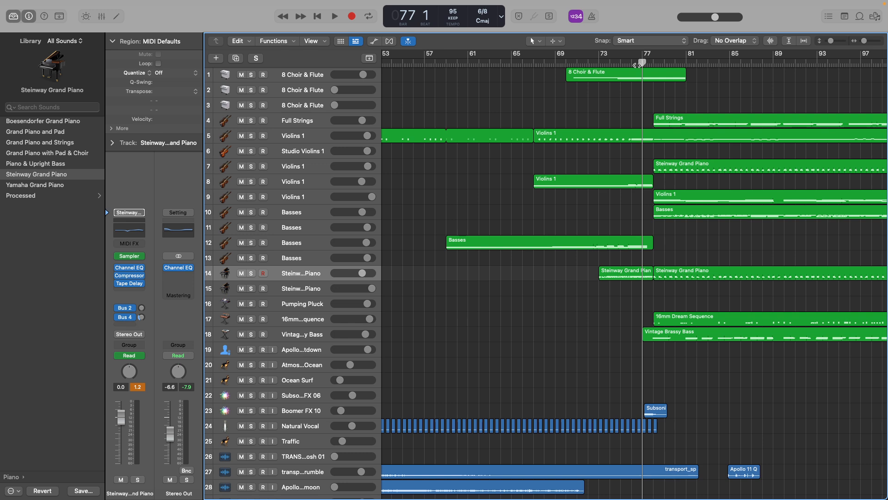
{"action": "left_click", "coordinate": [555, 61]}
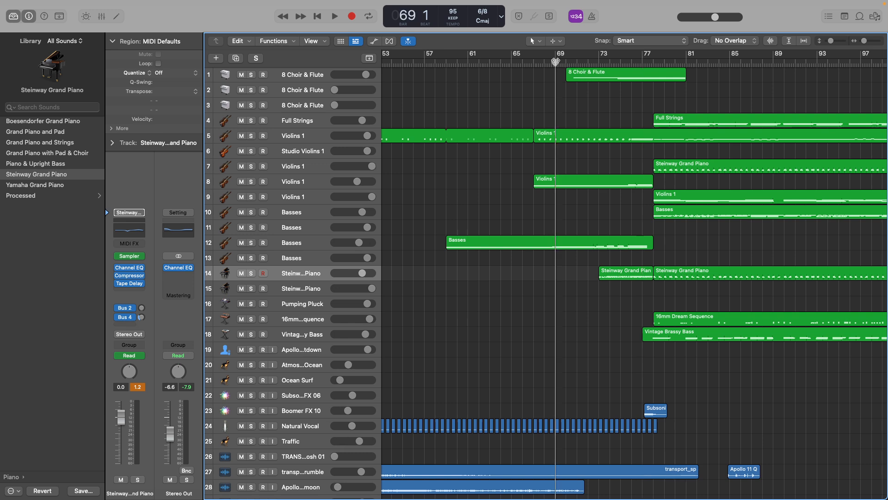
{"action": "left_click", "coordinate": [650, 62]}
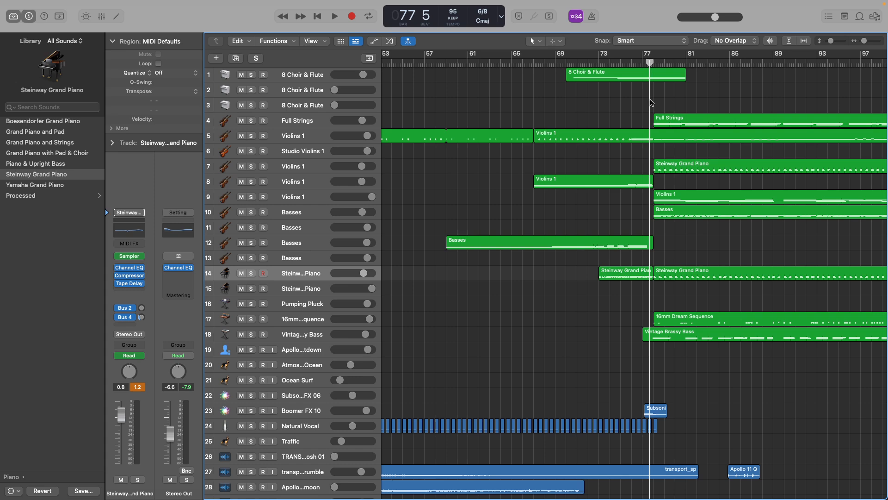
{"action": "scroll", "coordinate": [649, 113], "scroll_direction": "up", "scroll_amount": 10}
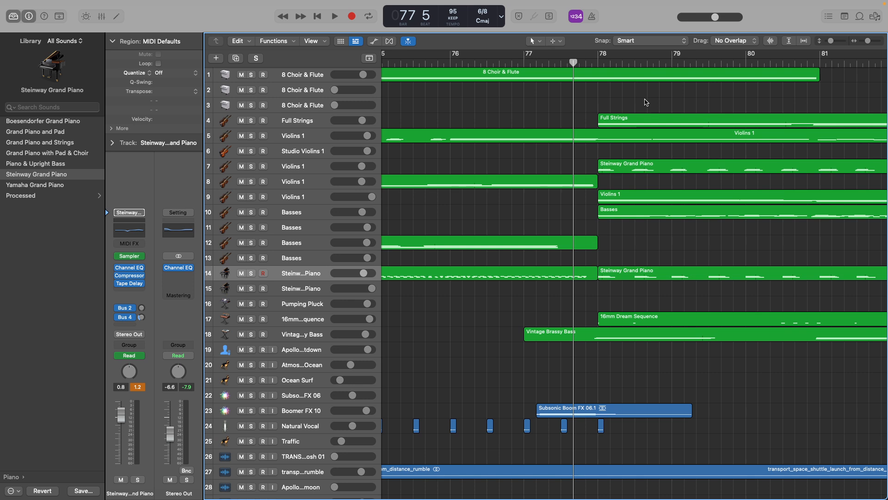
Select the Violins 1 and Basses regions starting at bar 78, solo tracks 9 and 10, and play them from beat 5 of bar 77.
{"action": "scroll", "coordinate": [593, 226], "scroll_direction": "right", "scroll_amount": 2}
{"action": "left_click_drag", "start_coordinate": [528, 193], "coordinate": [618, 227]}
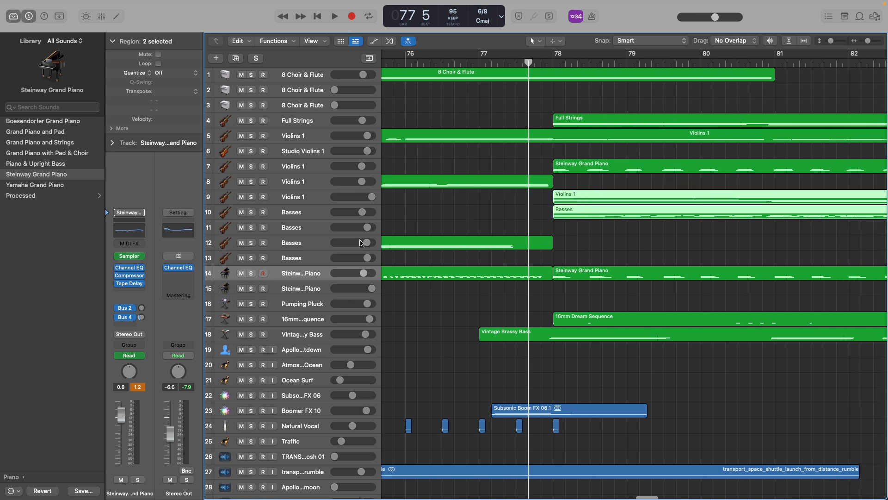
{"action": "left_click", "coordinate": [251, 197]}
{"action": "left_click", "coordinate": [251, 213]}
{"action": "key", "text": "space"}
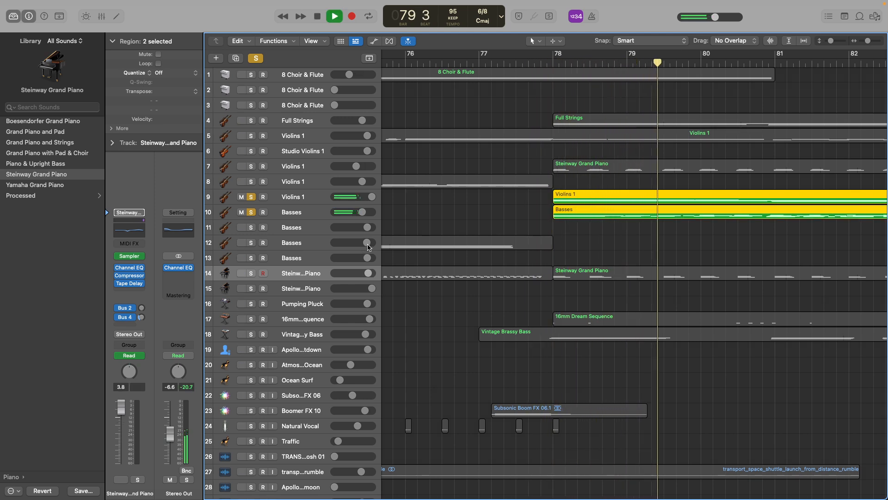
{"action": "key", "text": "space"}
Leave only Basses track 10 soloed, play it through to beat 6 of bar 83, and clear the solo.
{"action": "left_click", "coordinate": [251, 197]}
{"action": "key", "text": "space"}
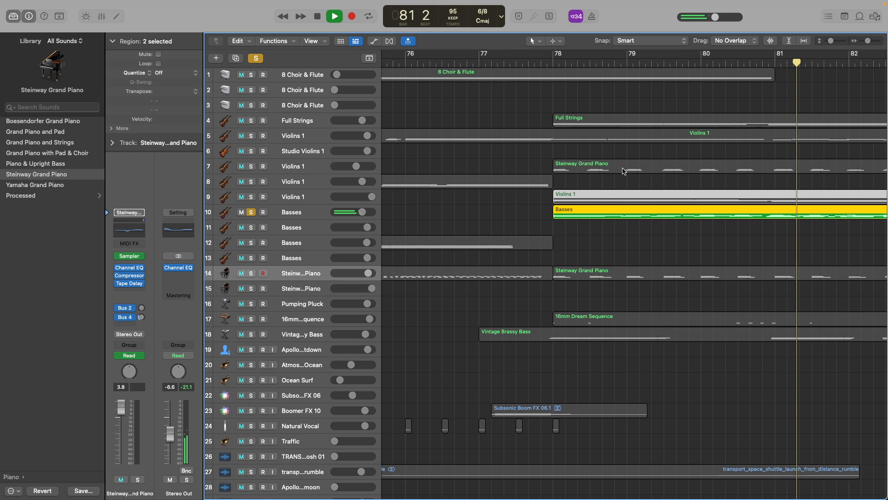
{"action": "key", "text": "super+Left"}
{"action": "key", "text": "super+Left"}
{"action": "key", "text": "super+Left"}
{"action": "scroll", "coordinate": [613, 171], "scroll_direction": "right", "scroll_amount": 4}
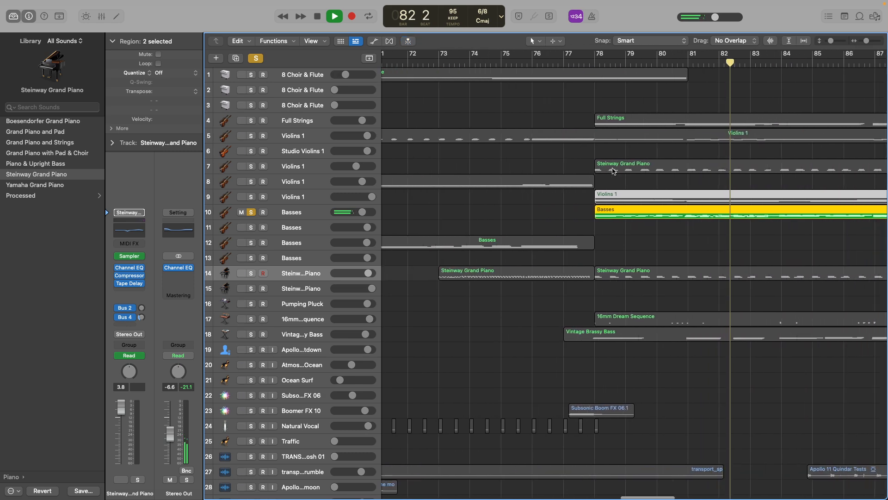
{"action": "scroll", "coordinate": [613, 171], "scroll_direction": "right", "scroll_amount": 3}
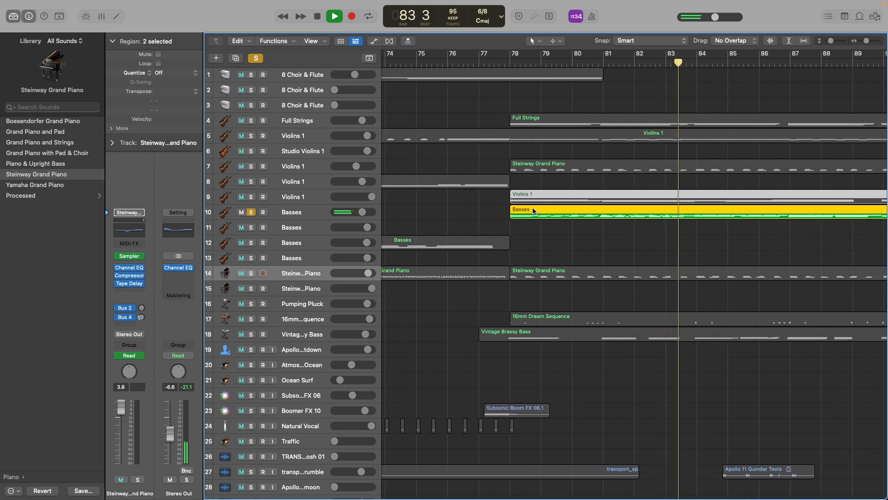
{"action": "key", "text": "space"}
{"action": "left_click", "coordinate": [256, 59]}
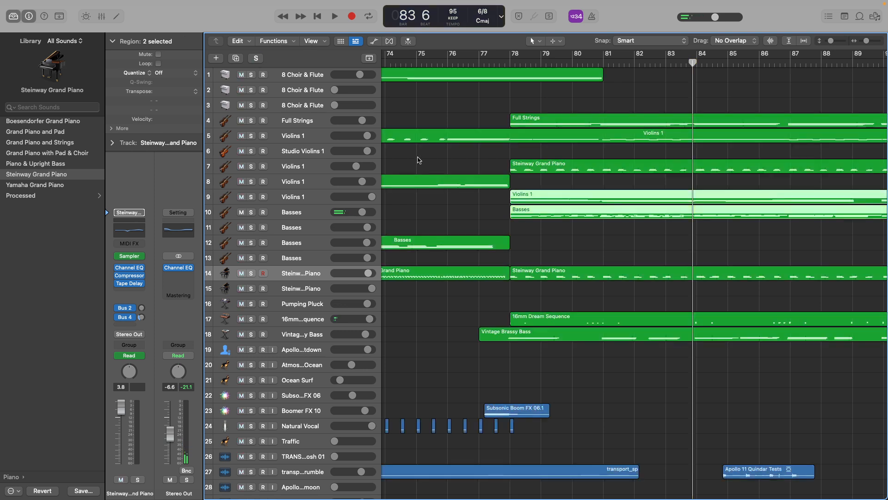
Return the playhead to beat 1 of bar 77, play all tracks together, and deselect the Violins 1 and Basses regions.
{"action": "key", "text": "super+Left"}
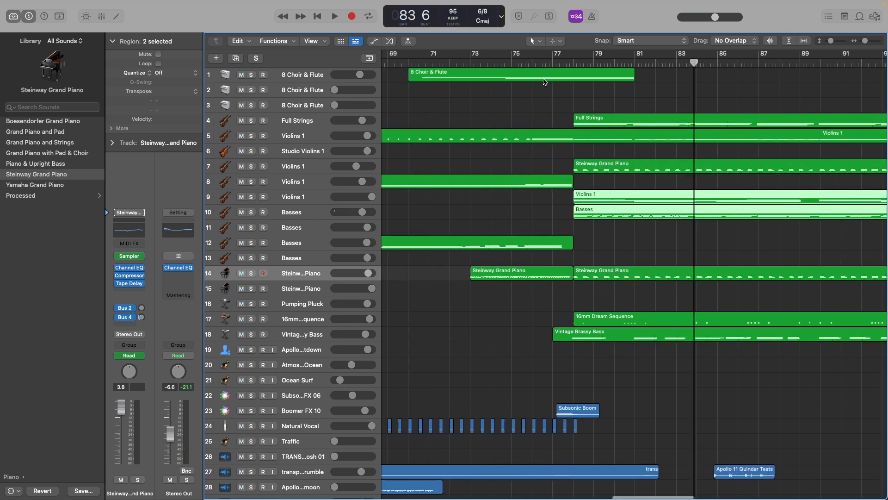
{"action": "left_click", "coordinate": [548, 65]}
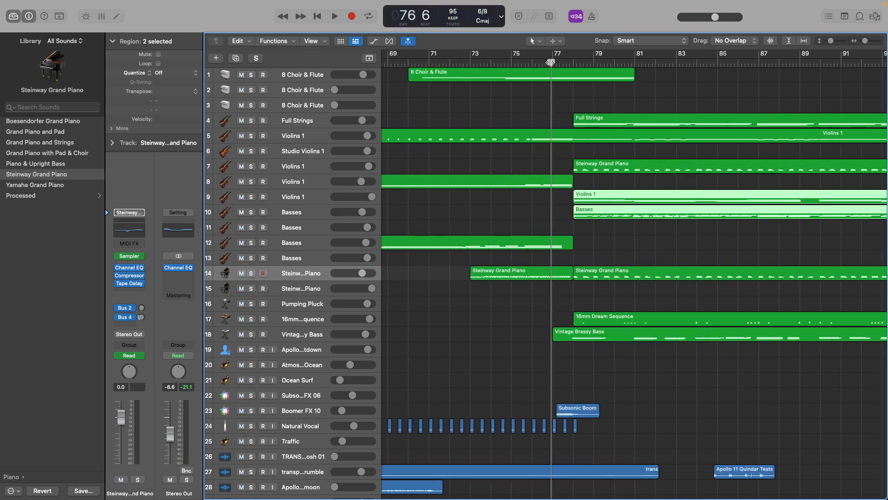
{"action": "left_click_drag", "start_coordinate": [550, 63], "coordinate": [552, 65]}
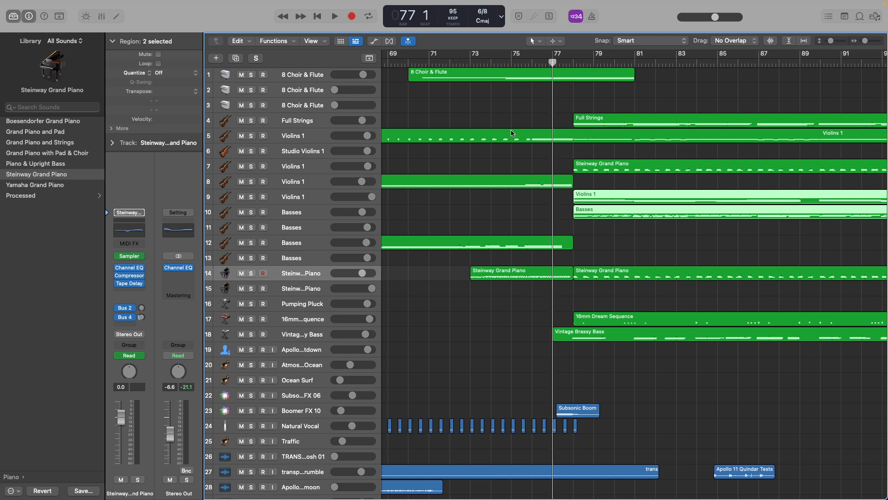
{"action": "key", "text": "space"}
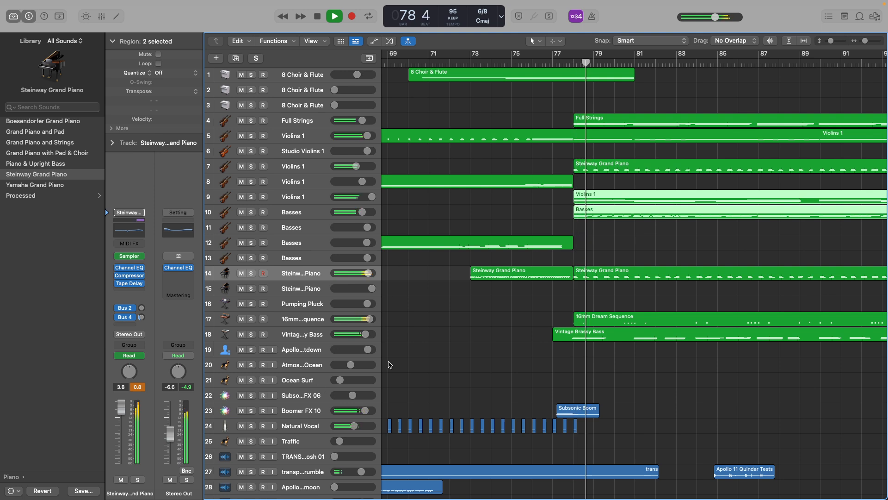
{"action": "scroll", "coordinate": [458, 322], "scroll_direction": "right", "scroll_amount": 3}
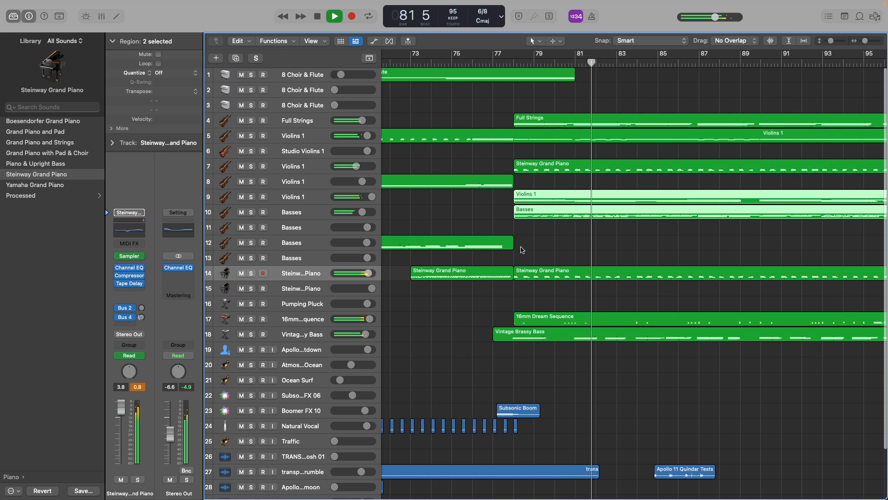
{"action": "left_click", "coordinate": [539, 250]}
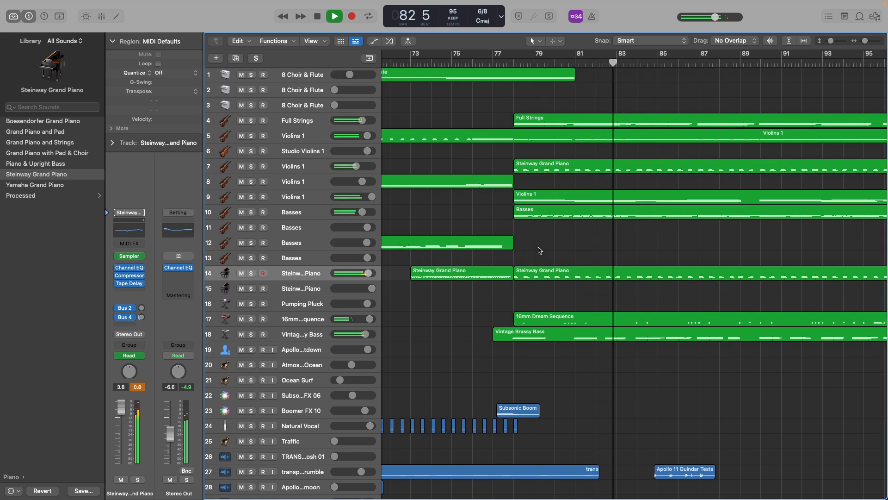
Briefly solo Violins 1 track 5 and Violins 1 track 9 in turn during playback, stopping unsoloed on beat 6 of bar 89.
{"action": "left_click", "coordinate": [250, 136]}
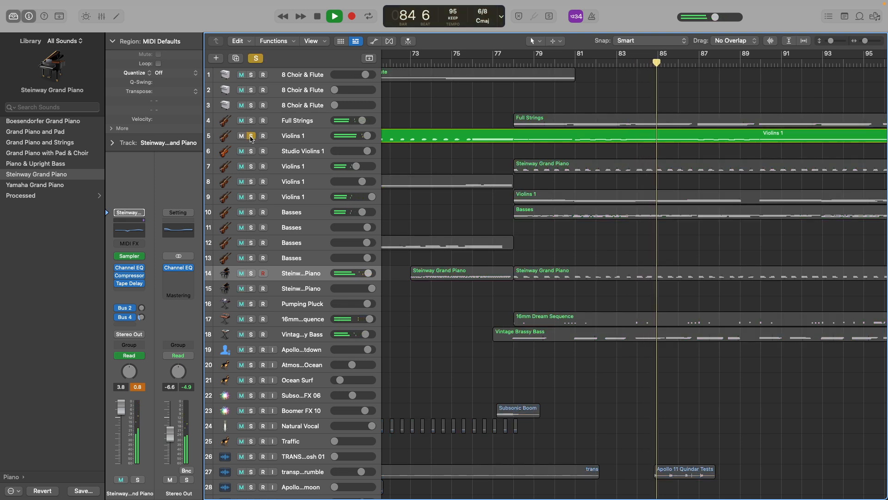
{"action": "left_click", "coordinate": [251, 136]}
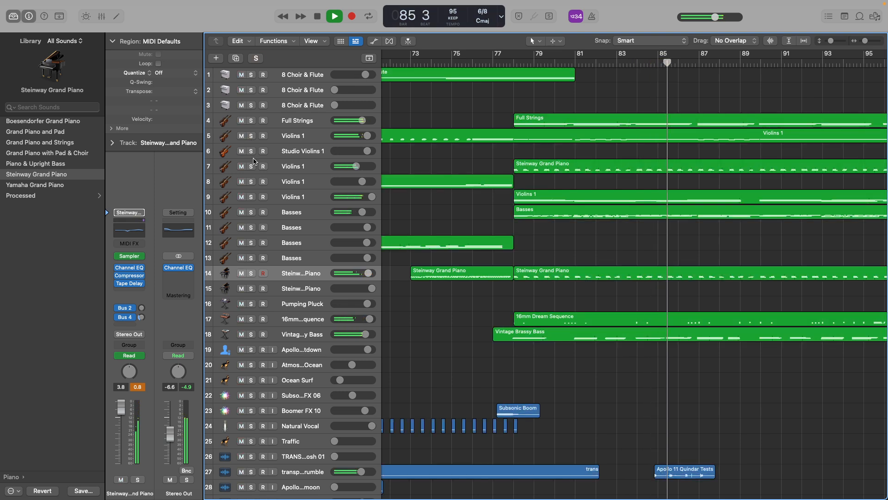
{"action": "left_click", "coordinate": [251, 196]}
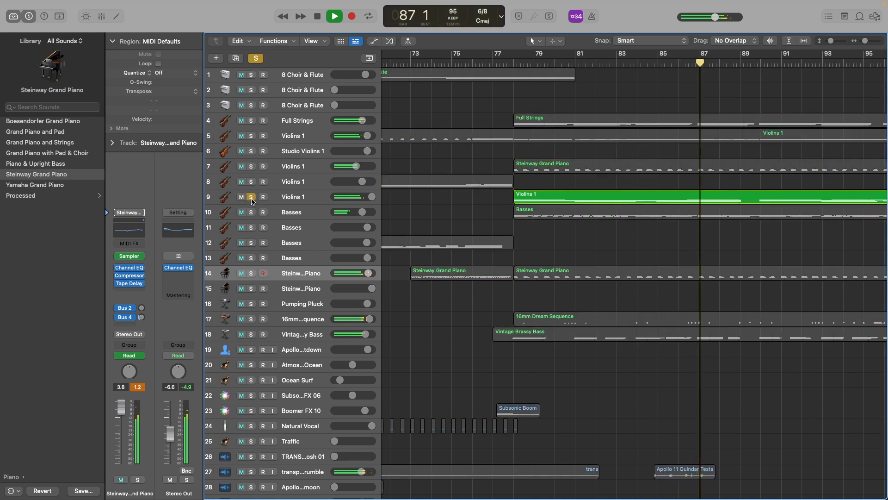
{"action": "left_click", "coordinate": [251, 196]}
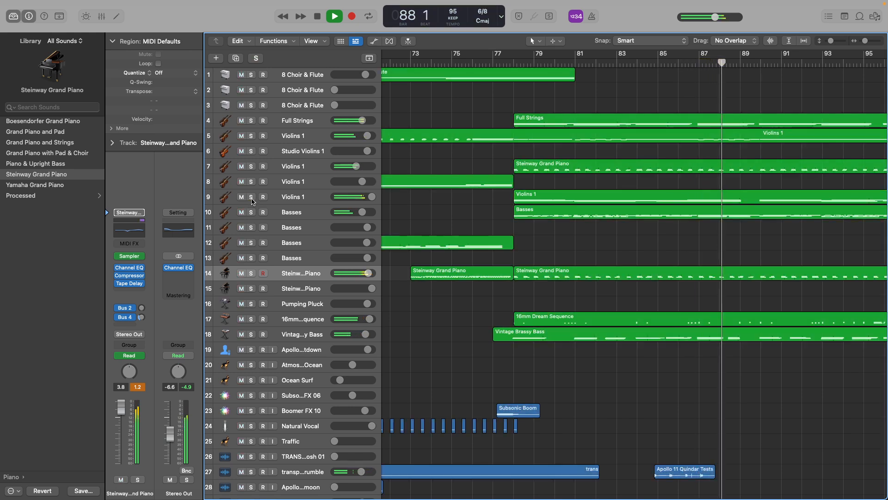
{"action": "scroll", "coordinate": [499, 273], "scroll_direction": "right", "scroll_amount": 3}
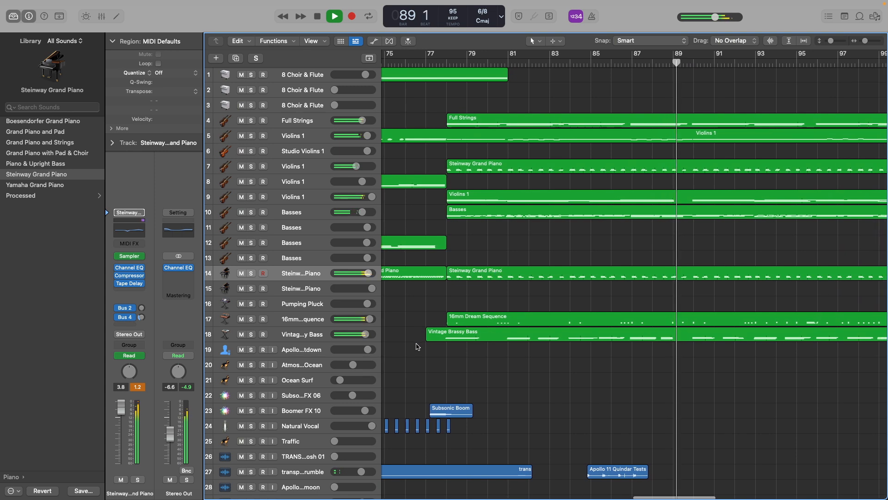
{"action": "key", "text": "space"}
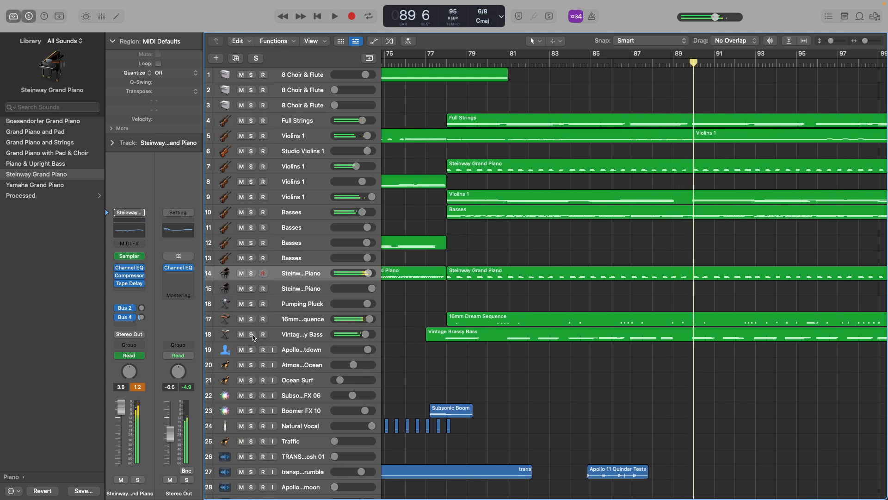
Solo Vintage Brassy Bass track 18, play it from just before bar 78 to beat 4 of bar 83, and clear the solo.
{"action": "left_click", "coordinate": [251, 334]}
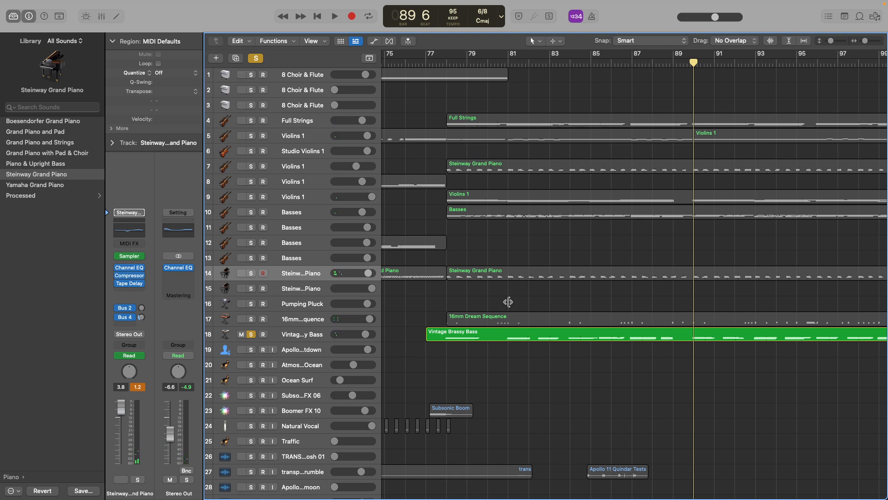
{"action": "left_click", "coordinate": [448, 61]}
{"action": "key", "text": "space"}
{"action": "left_click", "coordinate": [441, 62]}
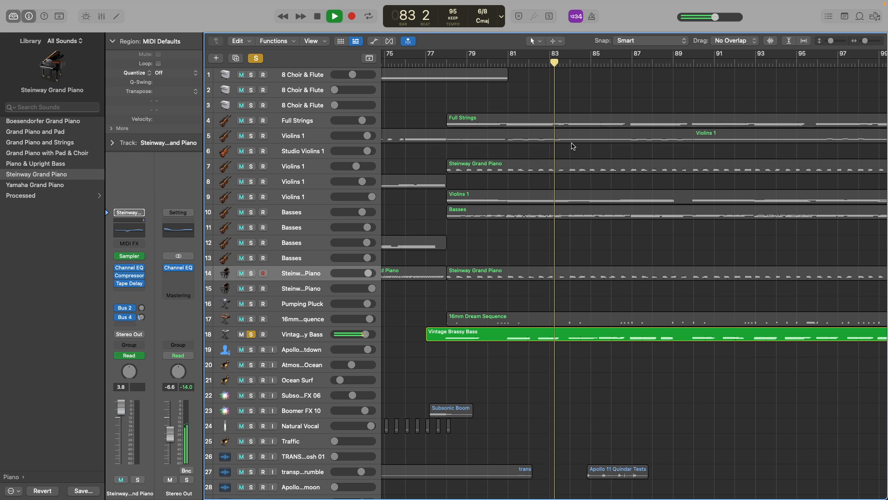
{"action": "key", "text": "space"}
{"action": "left_click", "coordinate": [251, 334]}
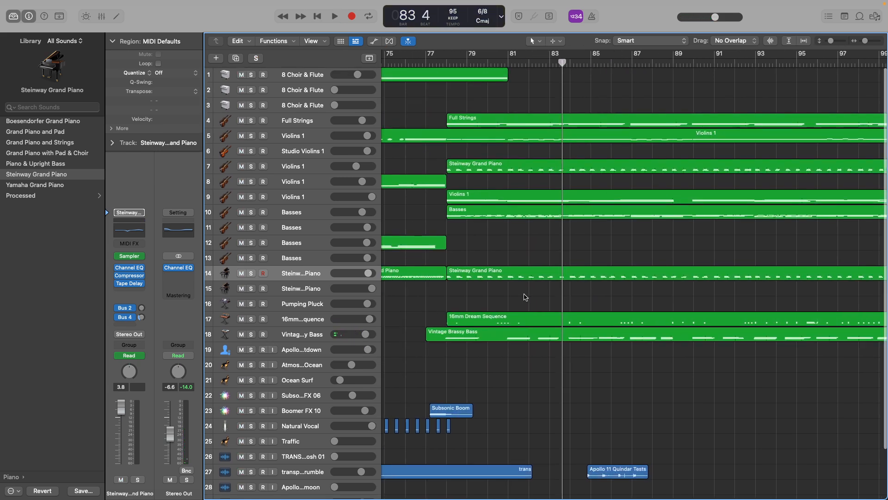
Solo 16mm Dream Sequence track 17 and play it from around bar 78, stopping on beat 3 of bar 83.
{"action": "left_click", "coordinate": [251, 319]}
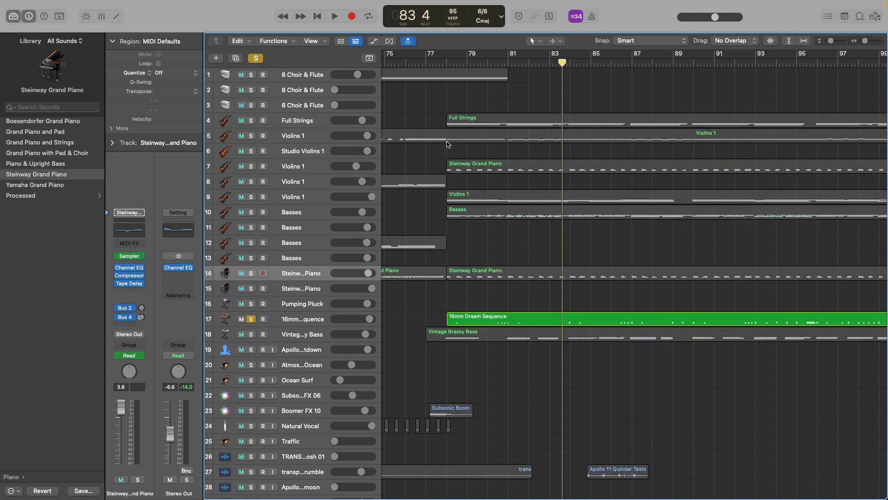
{"action": "left_click", "coordinate": [445, 63]}
{"action": "scroll", "coordinate": [446, 63], "scroll_direction": "left", "scroll_amount": 1}
{"action": "key", "text": "space"}
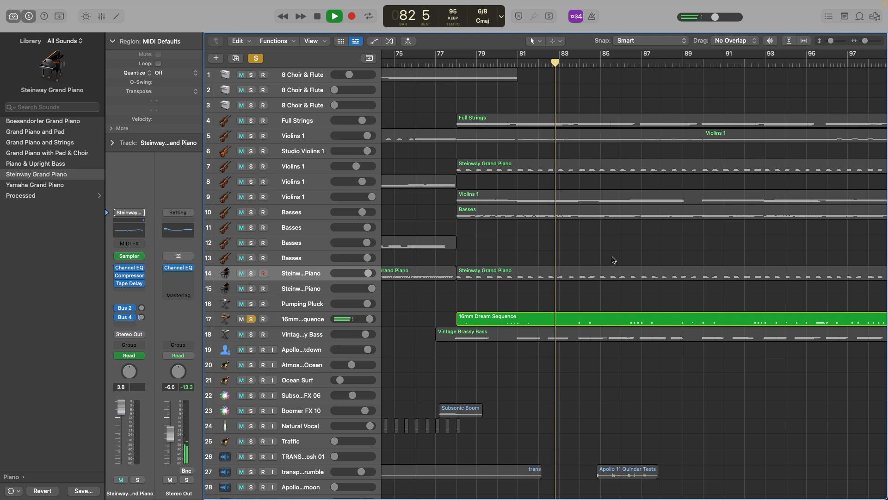
{"action": "key", "text": "space"}
Select 16mm Dream Sequence track 17, resume its solo playback from beat 3 of bar 83, and clear the solo while playing.
{"action": "right_click", "coordinate": [316, 324]}
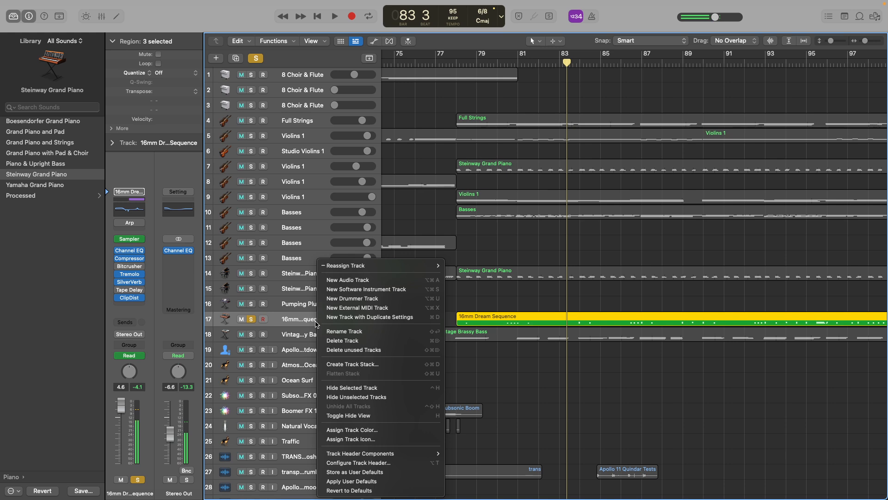
{"action": "left_click", "coordinate": [309, 318]}
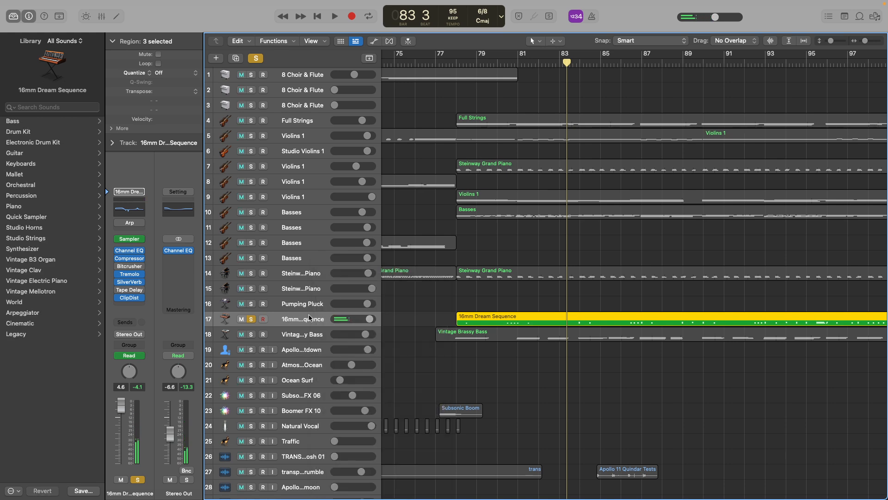
{"action": "key", "text": "space"}
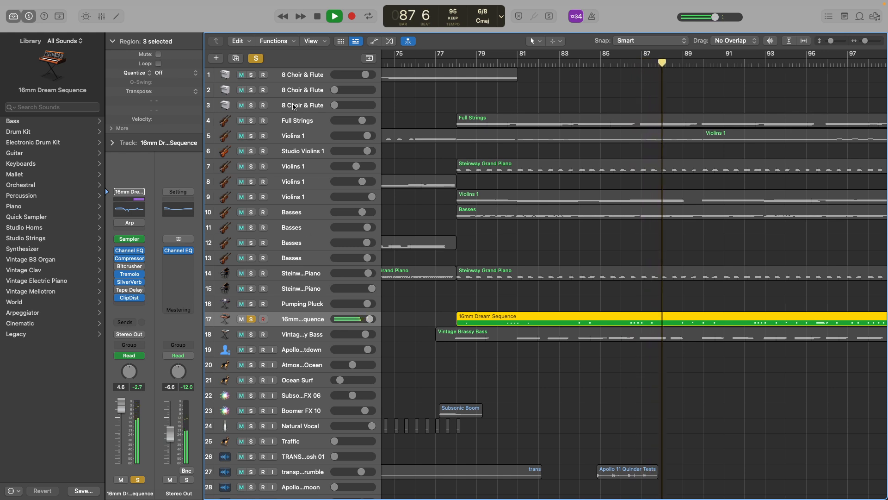
{"action": "left_click", "coordinate": [258, 58]}
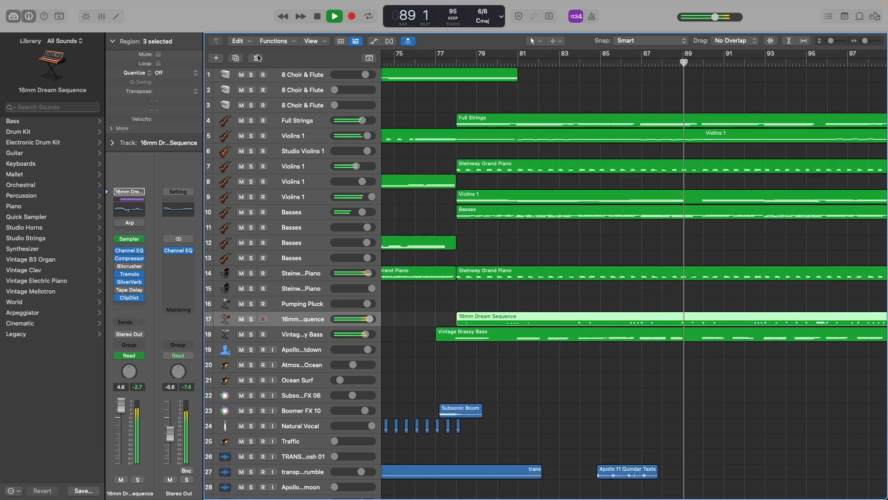
Let all tracks play on while reviewing the arrangement, and stop on beat 2 of bar 99.
{"action": "scroll", "coordinate": [582, 264], "scroll_direction": "right", "scroll_amount": 3}
{"action": "scroll", "coordinate": [587, 261], "scroll_direction": "down", "scroll_amount": 5}
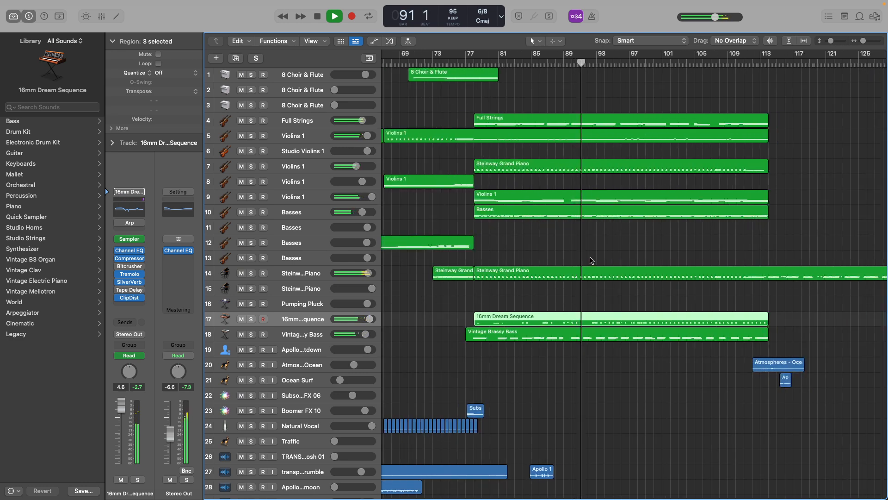
{"action": "scroll", "coordinate": [590, 260], "scroll_direction": "left", "scroll_amount": 10}
{"action": "scroll", "coordinate": [591, 260], "scroll_direction": "down", "scroll_amount": 10}
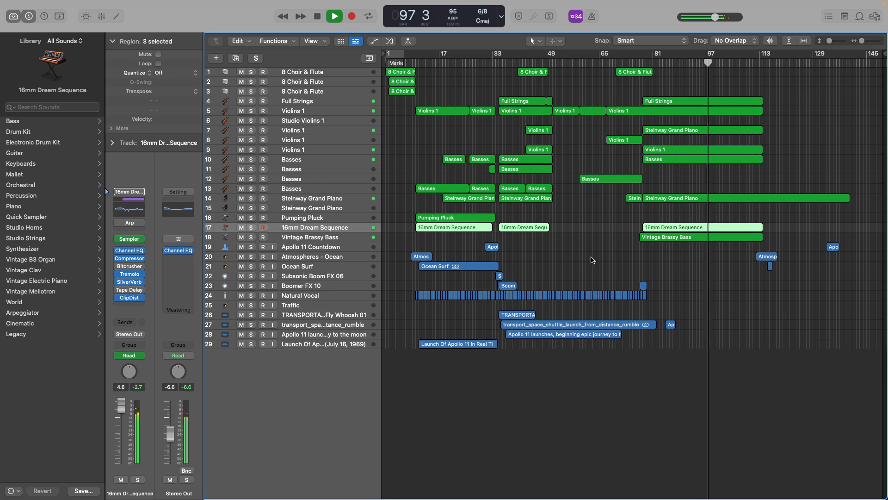
{"action": "scroll", "coordinate": [592, 260], "scroll_direction": "up", "scroll_amount": 5}
{"action": "scroll", "coordinate": [592, 260], "scroll_direction": "right", "scroll_amount": 15}
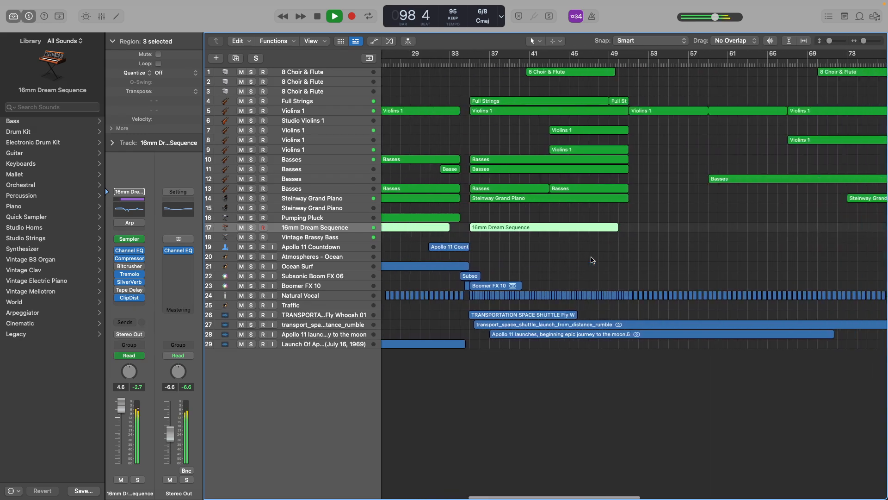
{"action": "key", "text": "space"}
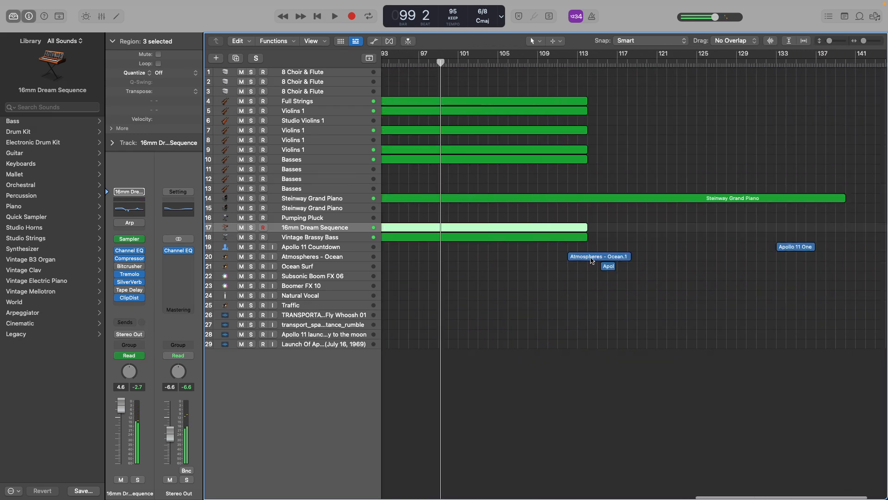
Look over the regions of the whole arrangement and place the playhead on beat 1 of bar 111.
{"action": "scroll", "coordinate": [561, 303], "scroll_direction": "up", "scroll_amount": 5}
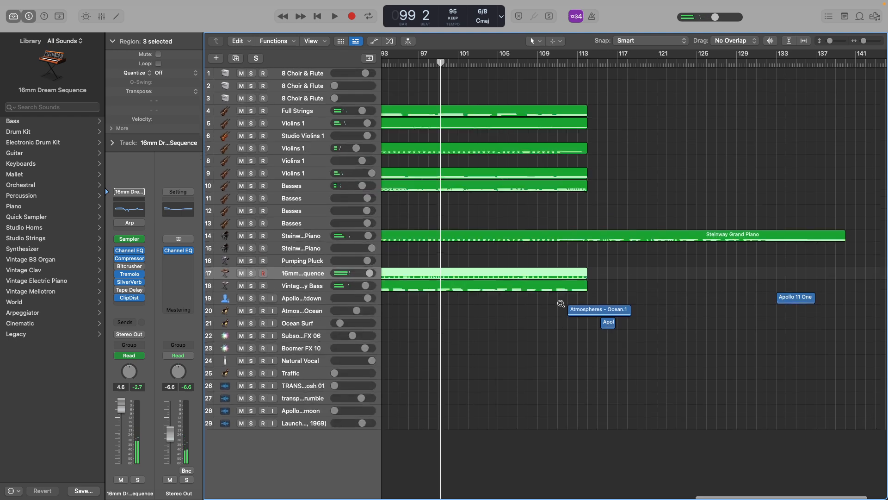
{"action": "scroll", "coordinate": [561, 304], "scroll_direction": "down", "scroll_amount": 8}
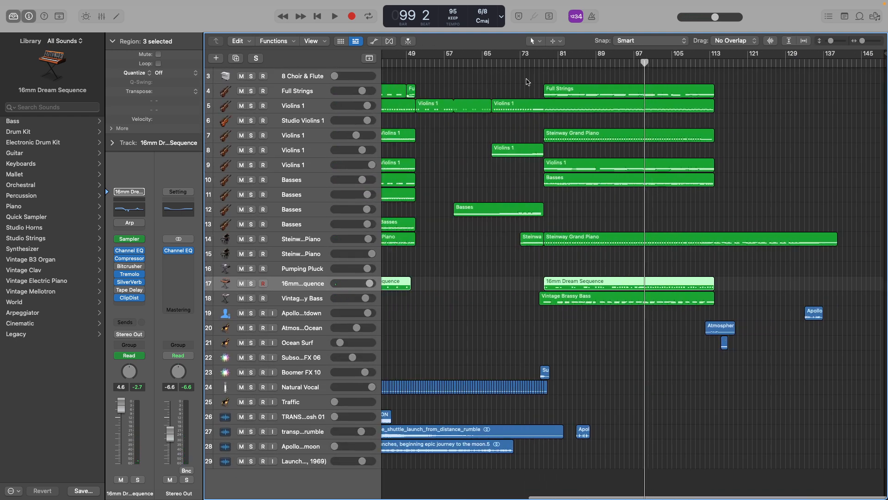
{"action": "scroll", "coordinate": [538, 66], "scroll_direction": "left", "scroll_amount": 5}
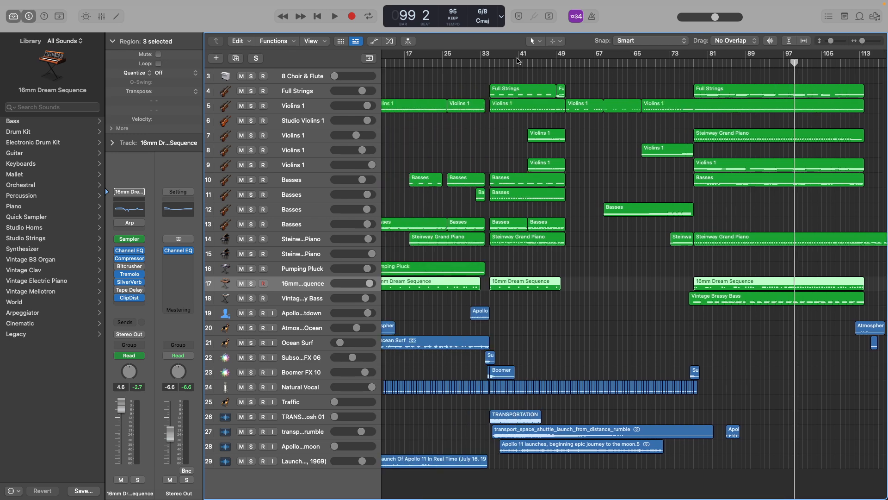
{"action": "scroll", "coordinate": [545, 219], "scroll_direction": "right", "scroll_amount": 3}
{"action": "scroll", "coordinate": [527, 237], "scroll_direction": "left", "scroll_amount": 1}
{"action": "scroll", "coordinate": [526, 228], "scroll_direction": "right", "scroll_amount": 3}
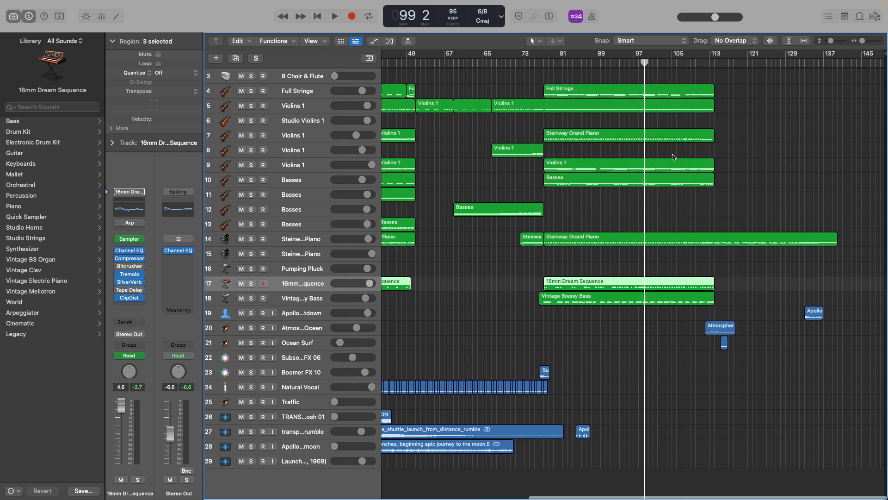
{"action": "left_click", "coordinate": [700, 60]}
{"action": "scroll", "coordinate": [705, 181], "scroll_direction": "up", "scroll_amount": 5}
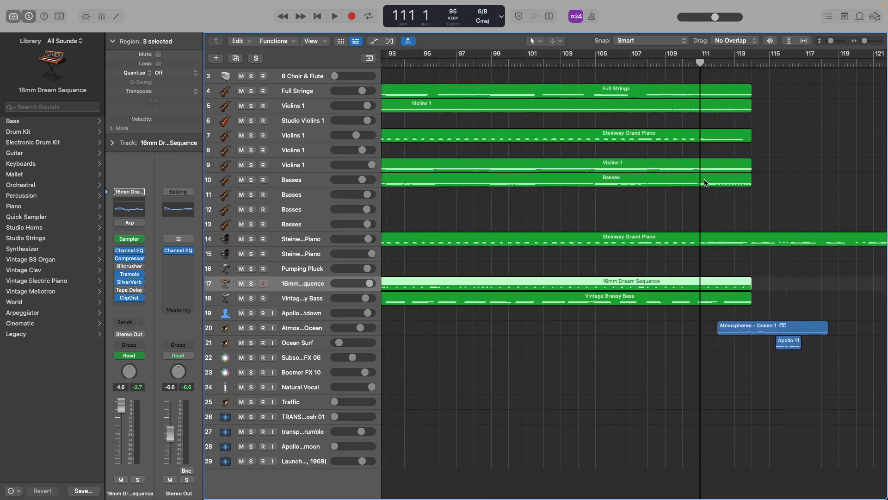
Play all tracks briefly from beat 1 of bar 109 and again from around bar 107, stopping on beat 6 of bar 107.
{"action": "left_click", "coordinate": [667, 64]}
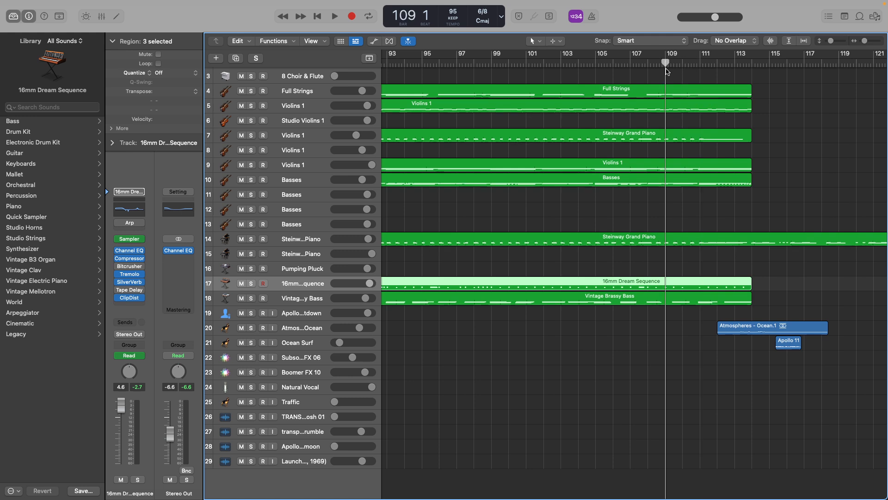
{"action": "key", "text": "space"}
{"action": "key", "text": "space"}
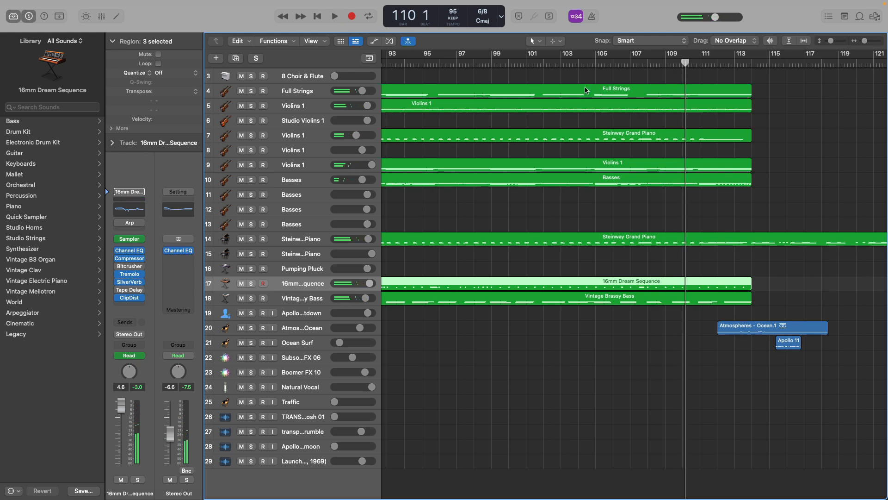
{"action": "left_click", "coordinate": [630, 64]}
{"action": "key", "text": "space"}
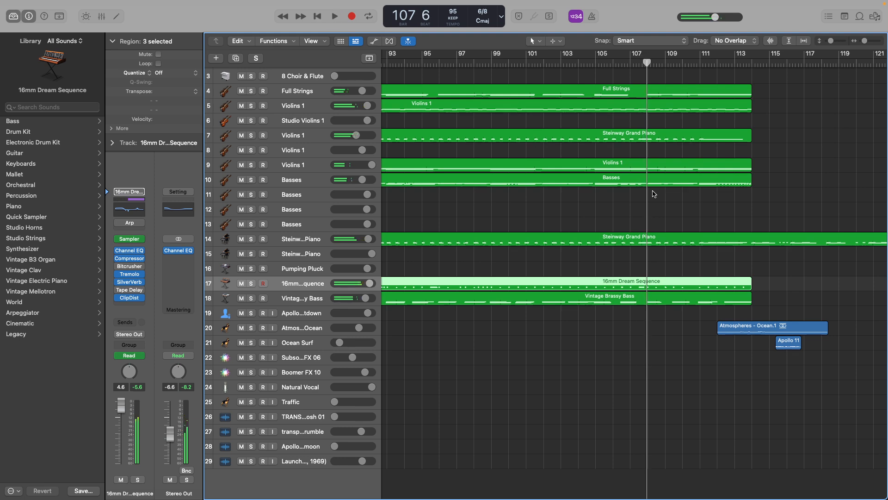
Solo the Basses region on track 10, play it from around bar 106, and open it in the Piano Roll.
{"action": "left_click", "coordinate": [622, 184]}
{"action": "left_click", "coordinate": [251, 180]}
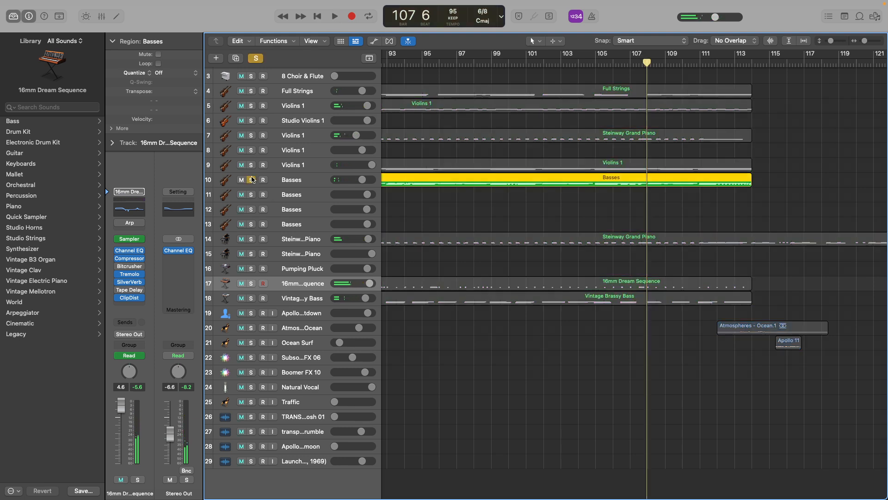
{"action": "double_click", "coordinate": [619, 65]}
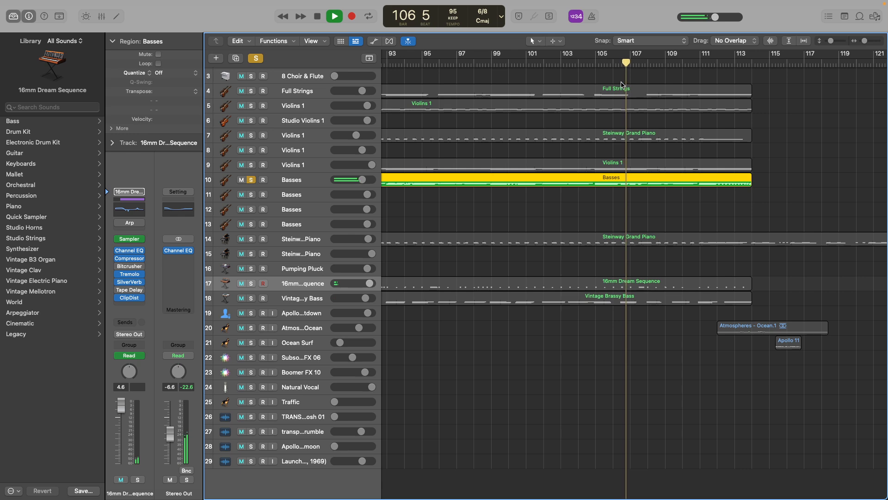
{"action": "double_click", "coordinate": [598, 183]}
{"action": "scroll", "coordinate": [494, 377], "scroll_direction": "right", "scroll_amount": 4}
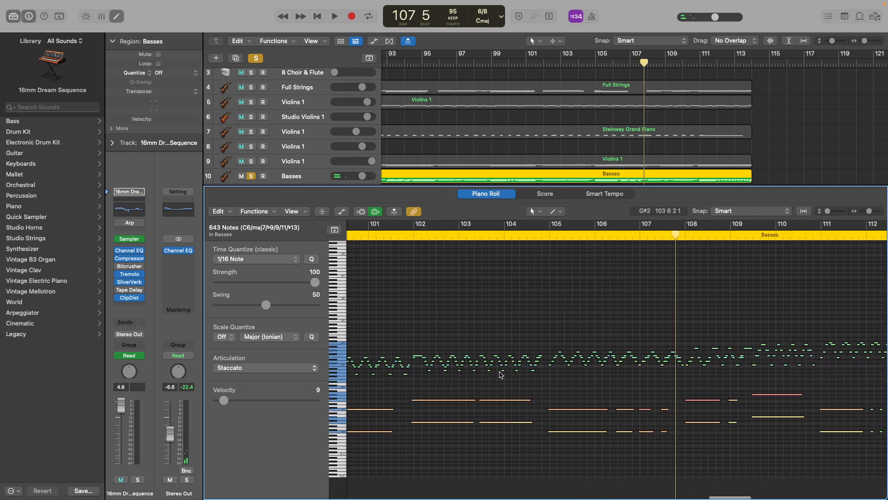
Select the upper staccato notes between bars 104 and 110 in the Piano Roll, playing the soloed Basses from around bar 105 before and after.
{"action": "left_click", "coordinate": [548, 228]}
{"action": "key", "text": "space"}
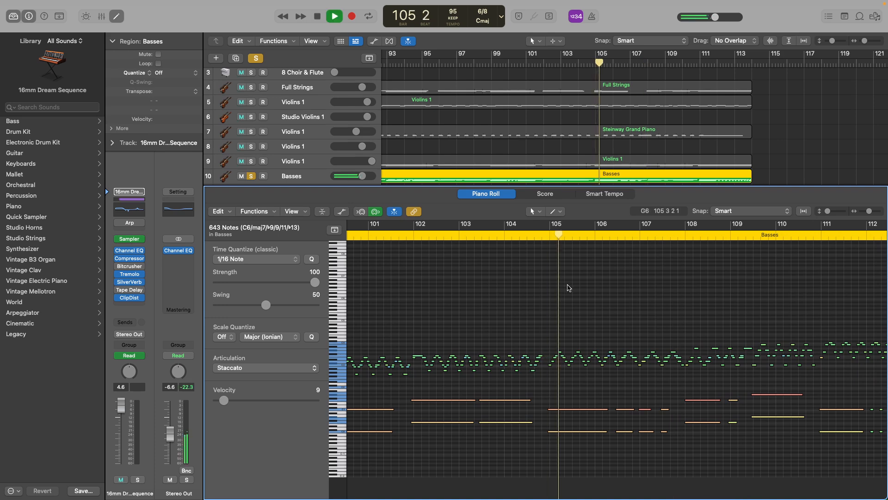
{"action": "key", "text": "space"}
{"action": "left_click_drag", "start_coordinate": [507, 327], "coordinate": [781, 378]}
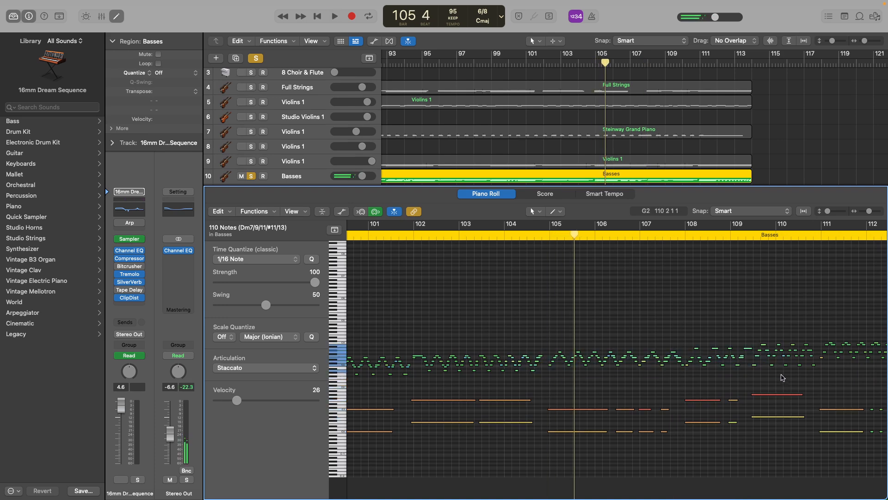
{"action": "key", "text": "space"}
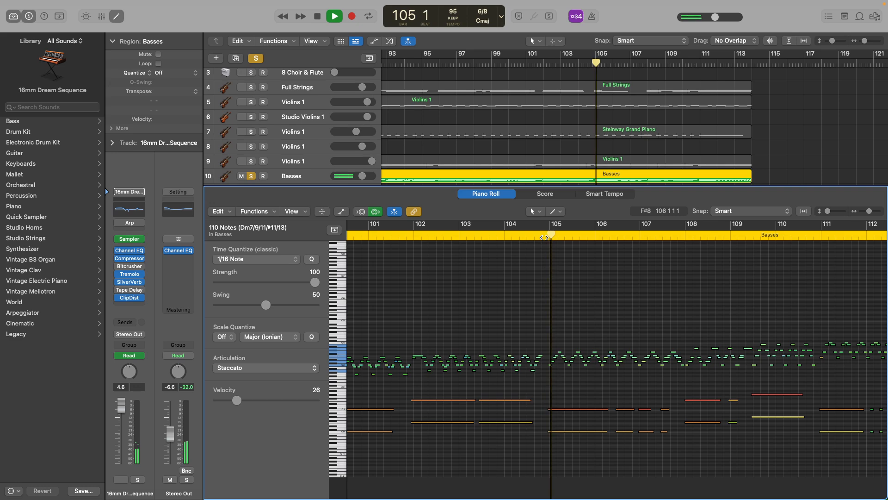
{"action": "key", "text": "space"}
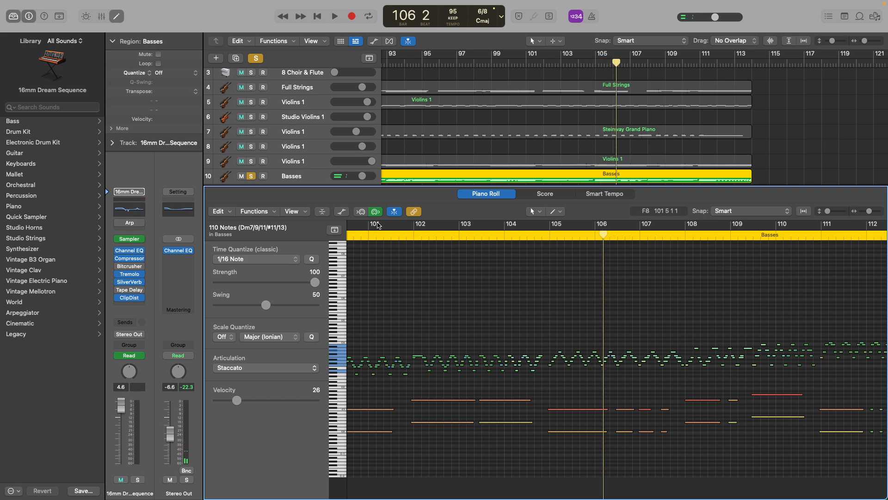
Select Basses track 10, clear its solo, and close the Piano Roll editor.
{"action": "left_click", "coordinate": [317, 178]}
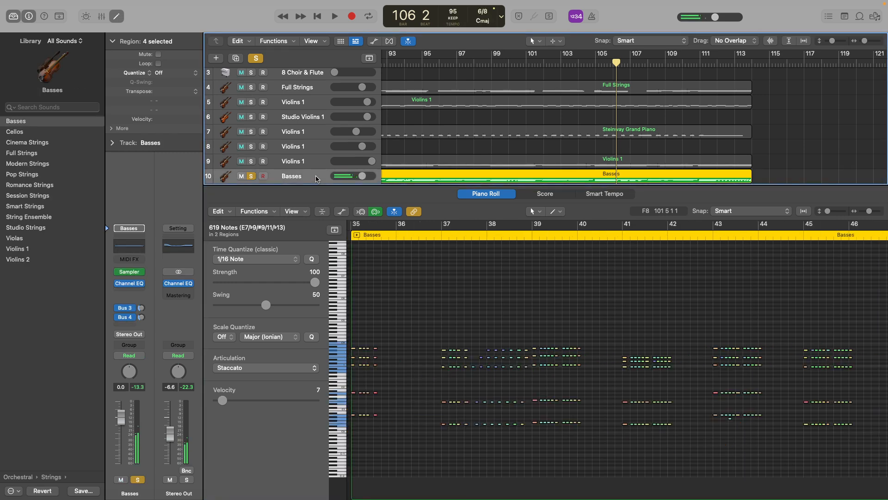
{"action": "left_click", "coordinate": [256, 60]}
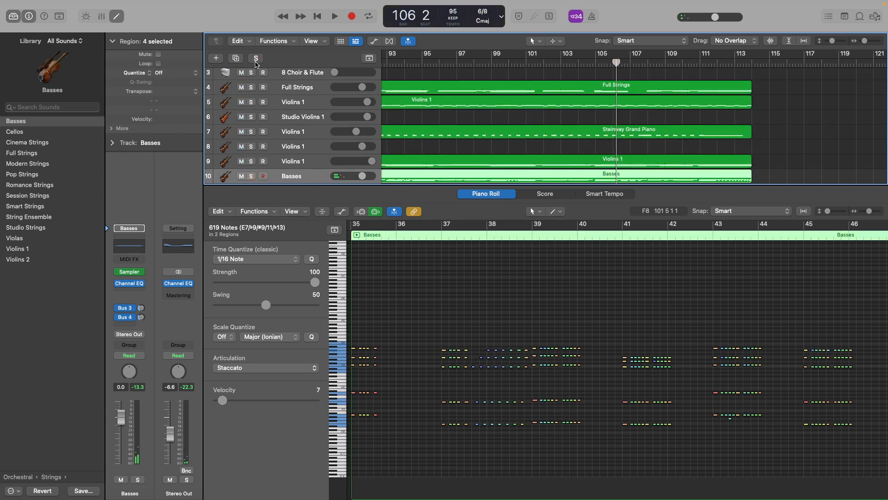
{"action": "left_click", "coordinate": [117, 16]}
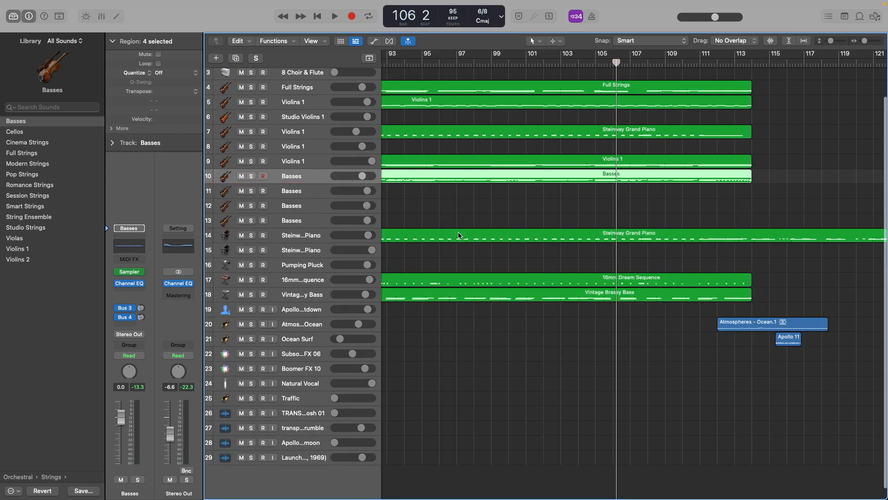
Play all tracks from beat 2 of bar 106 to beat 4 of bar 137, and review the complete arrangement.
{"action": "key", "text": "space"}
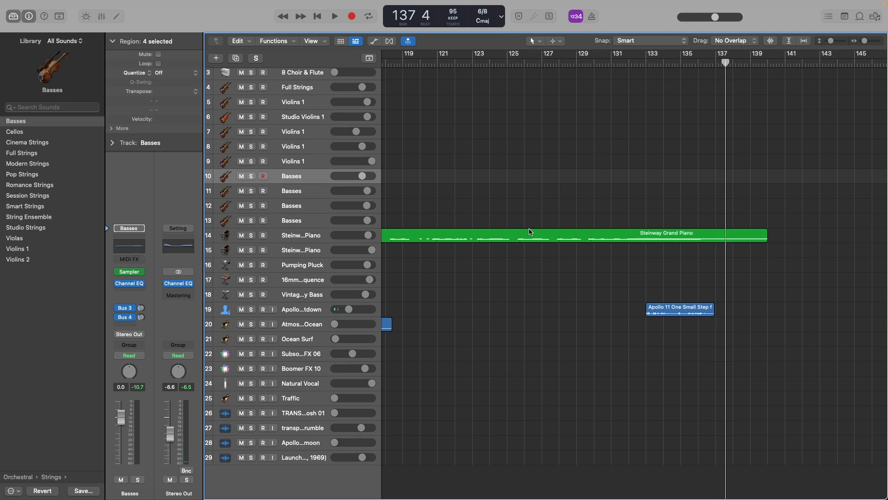
{"action": "scroll", "coordinate": [509, 200], "scroll_direction": "down", "scroll_amount": 10}
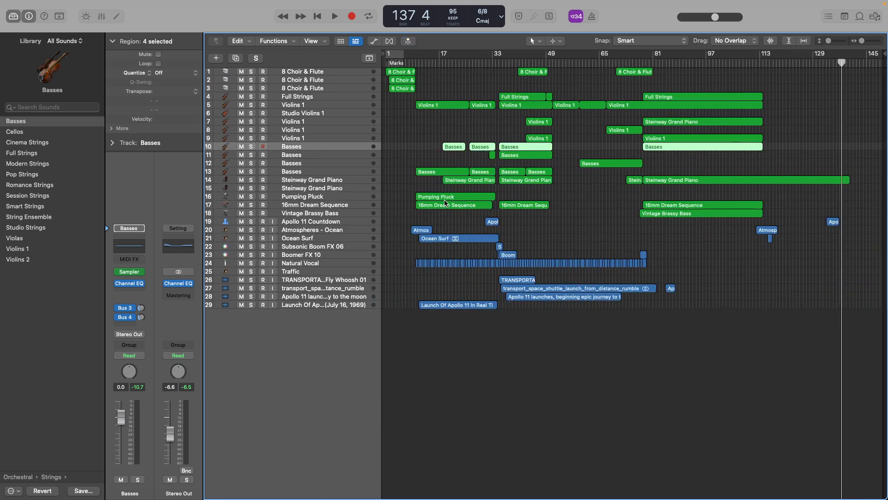
{"action": "scroll", "coordinate": [446, 205], "scroll_direction": "up", "scroll_amount": 6}
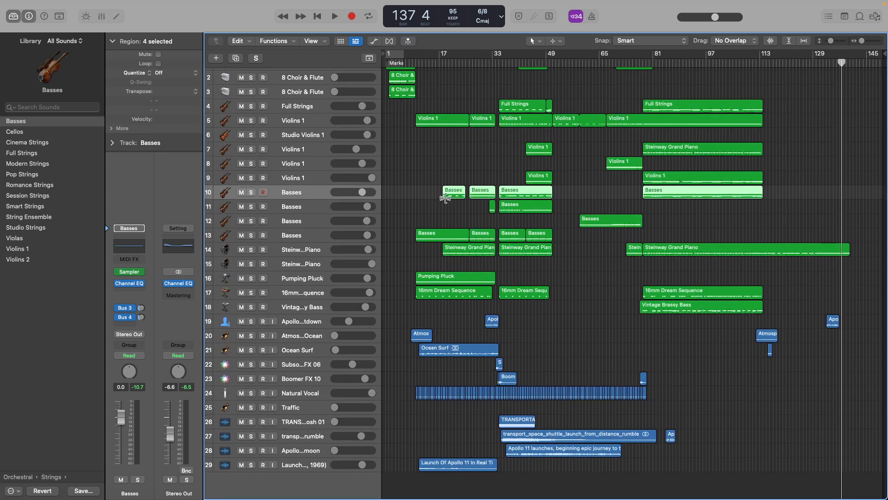
{"action": "scroll", "coordinate": [445, 198], "scroll_direction": "up", "scroll_amount": 2}
{"action": "scroll", "coordinate": [331, 213], "scroll_direction": "down", "scroll_amount": 3}
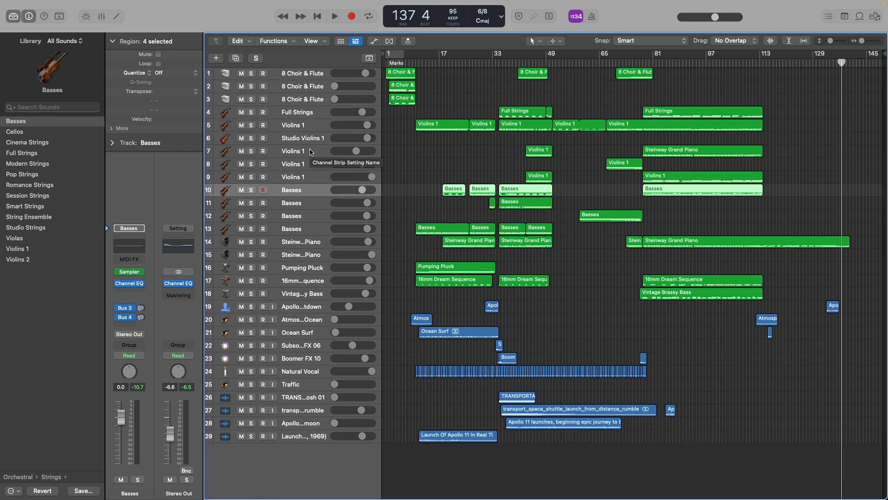
Select 8 Choir & Flute track 1 and return the playhead to the start of the arrangement at bar 1.
{"action": "scroll", "coordinate": [310, 152], "scroll_direction": "up", "scroll_amount": 2}
{"action": "scroll", "coordinate": [310, 152], "scroll_direction": "down", "scroll_amount": 2}
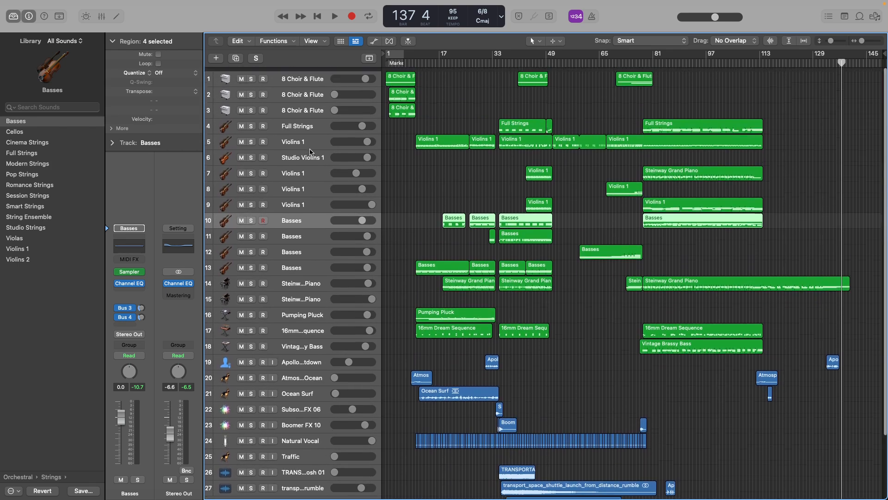
{"action": "scroll", "coordinate": [310, 152], "scroll_direction": "down", "scroll_amount": 2}
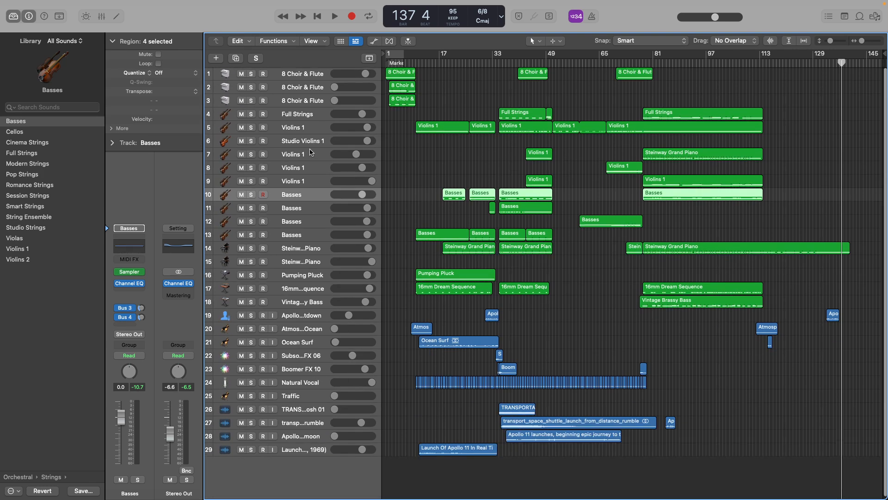
{"action": "left_click", "coordinate": [313, 74]}
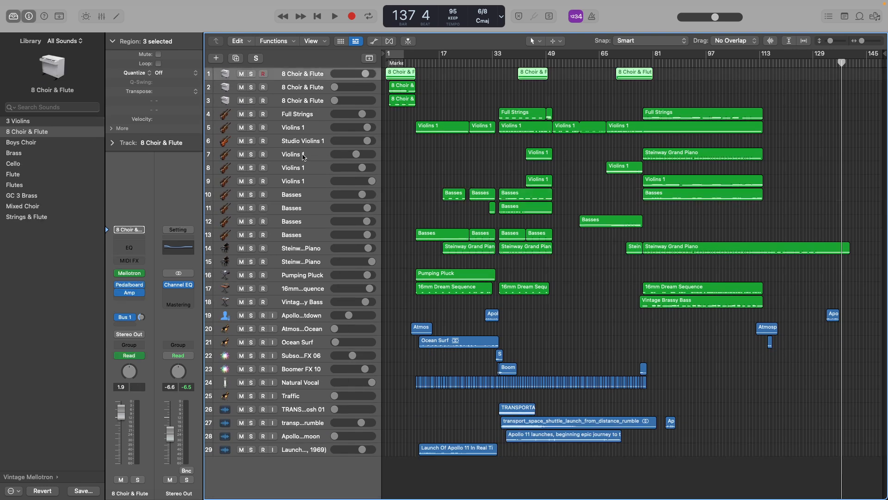
{"action": "left_click", "coordinate": [426, 64]}
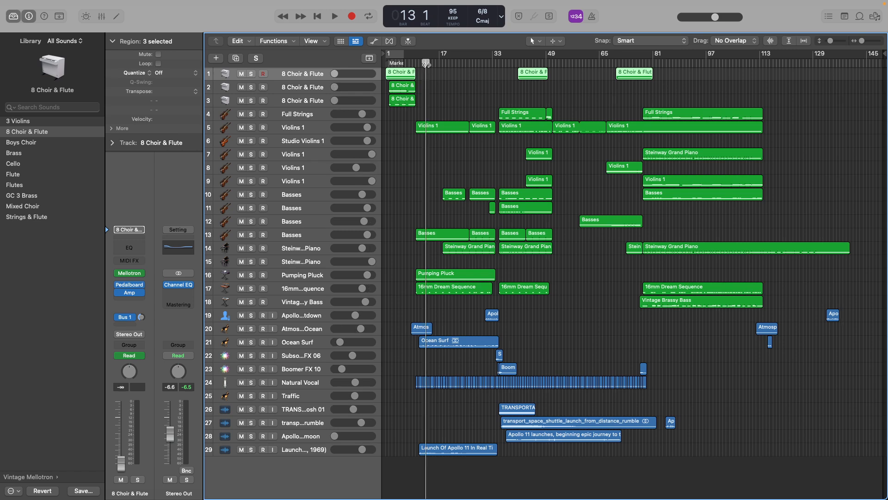
{"action": "left_click_drag", "start_coordinate": [426, 63], "coordinate": [363, 73]}
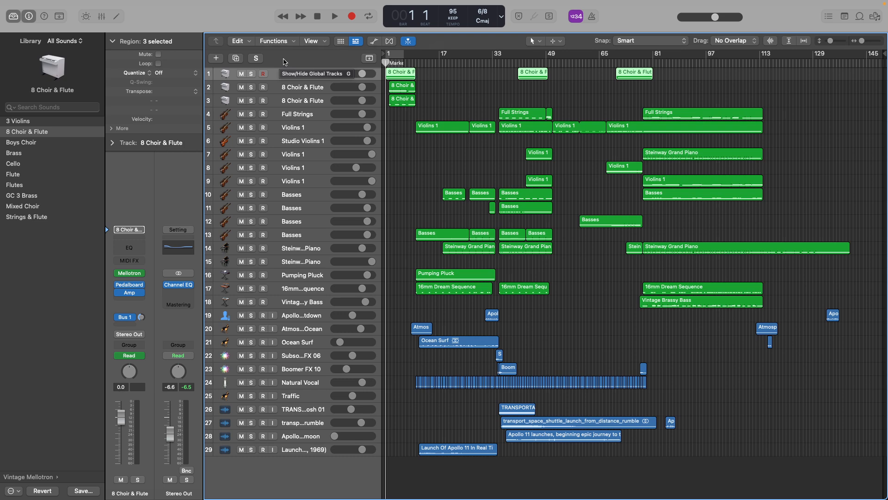
{"action": "mouse_move", "coordinate": [246, 498]}
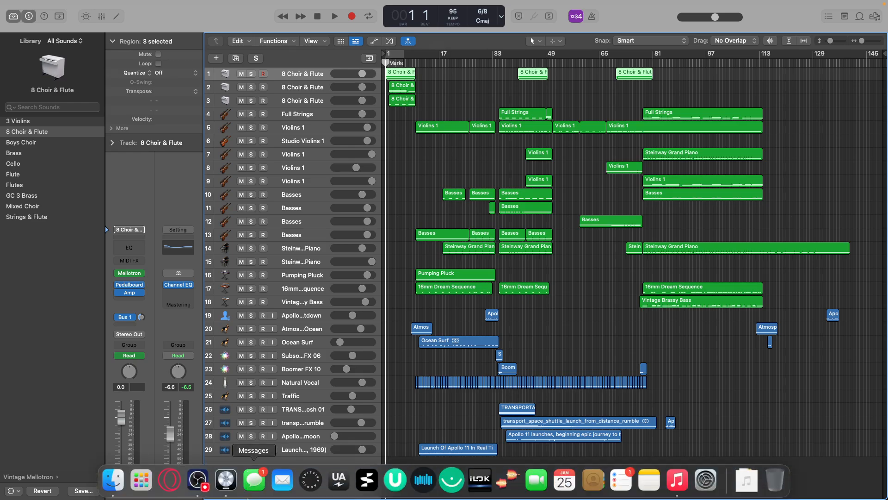